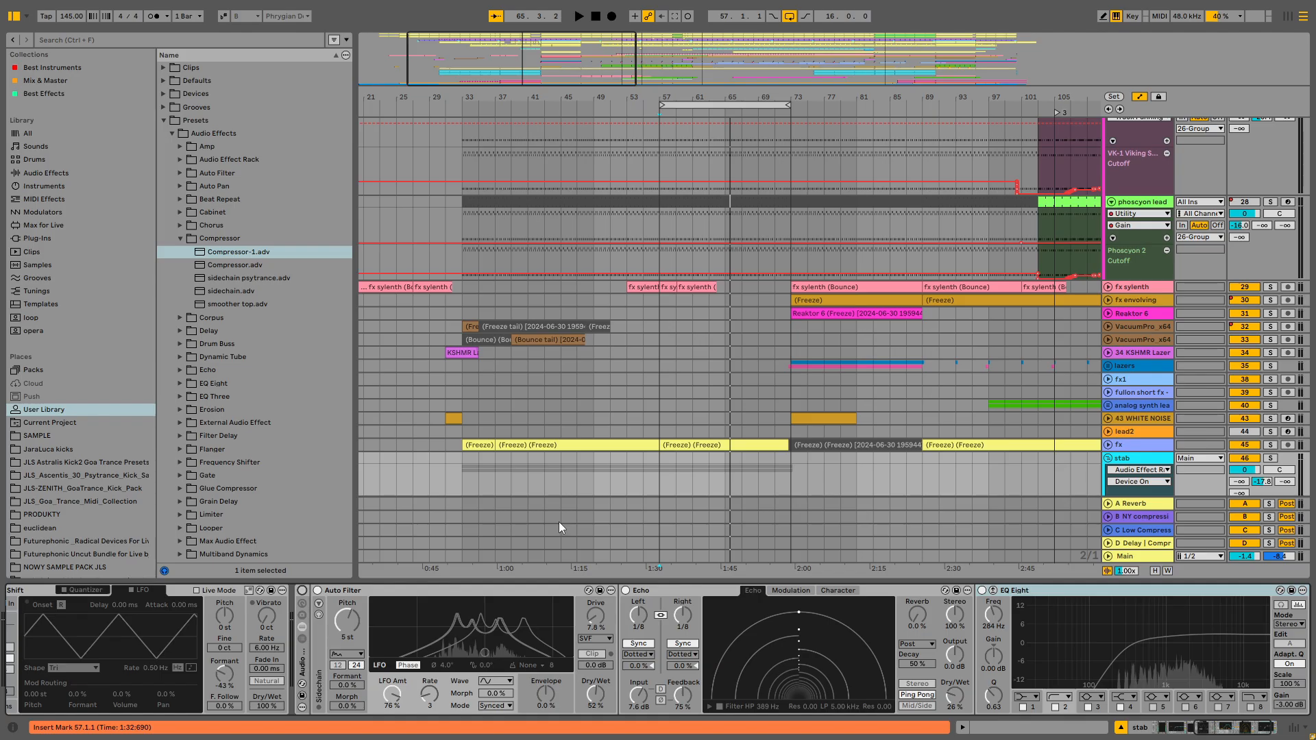
- Audition the stab track in solo from around bar 57, and unsolo it for full-mix playback
scroll(689, 467, down, 1)
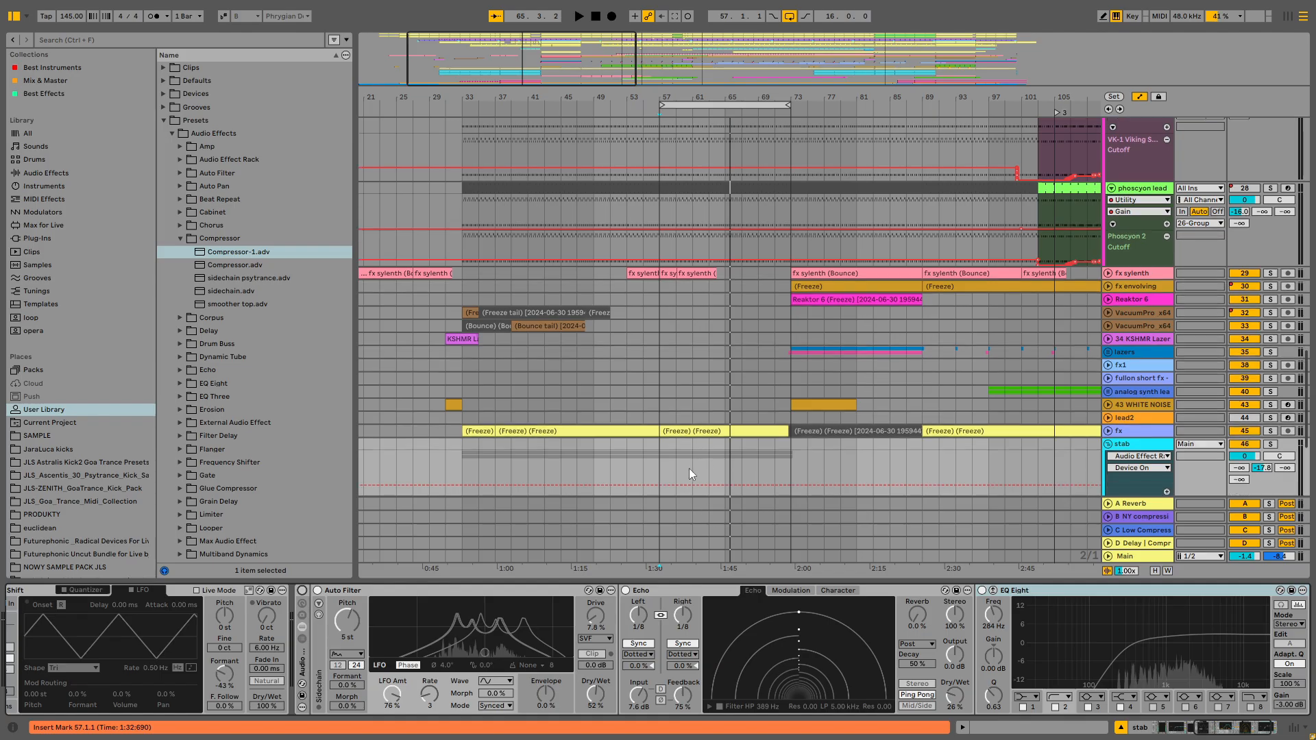
click(527, 463)
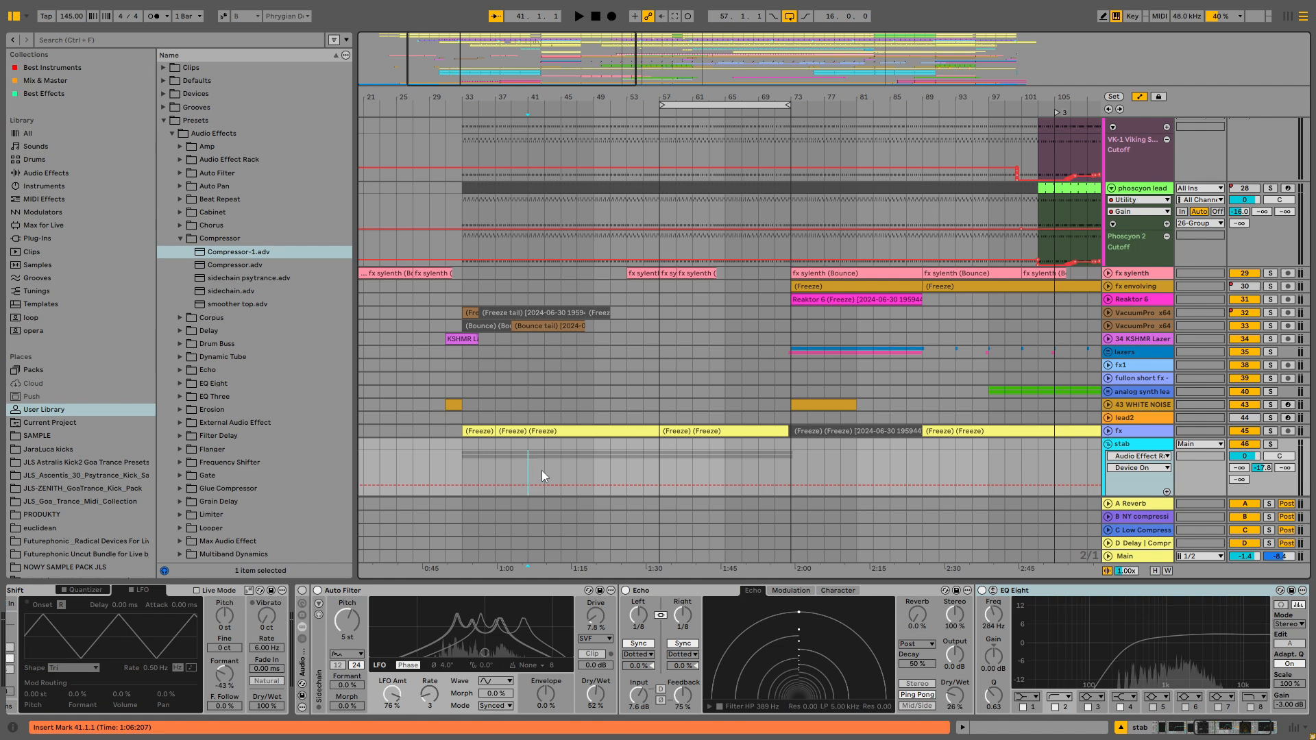
click(655, 455)
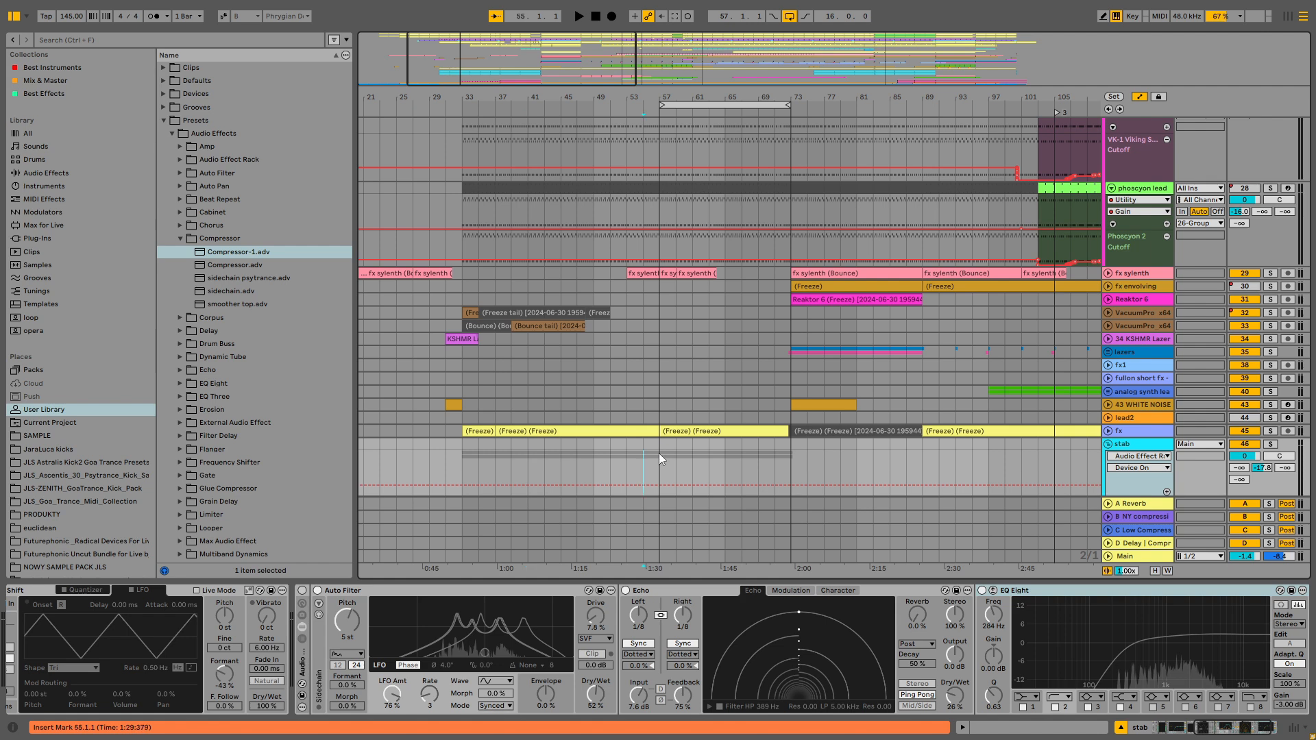
click(1270, 445)
scroll(1176, 442, down, 2)
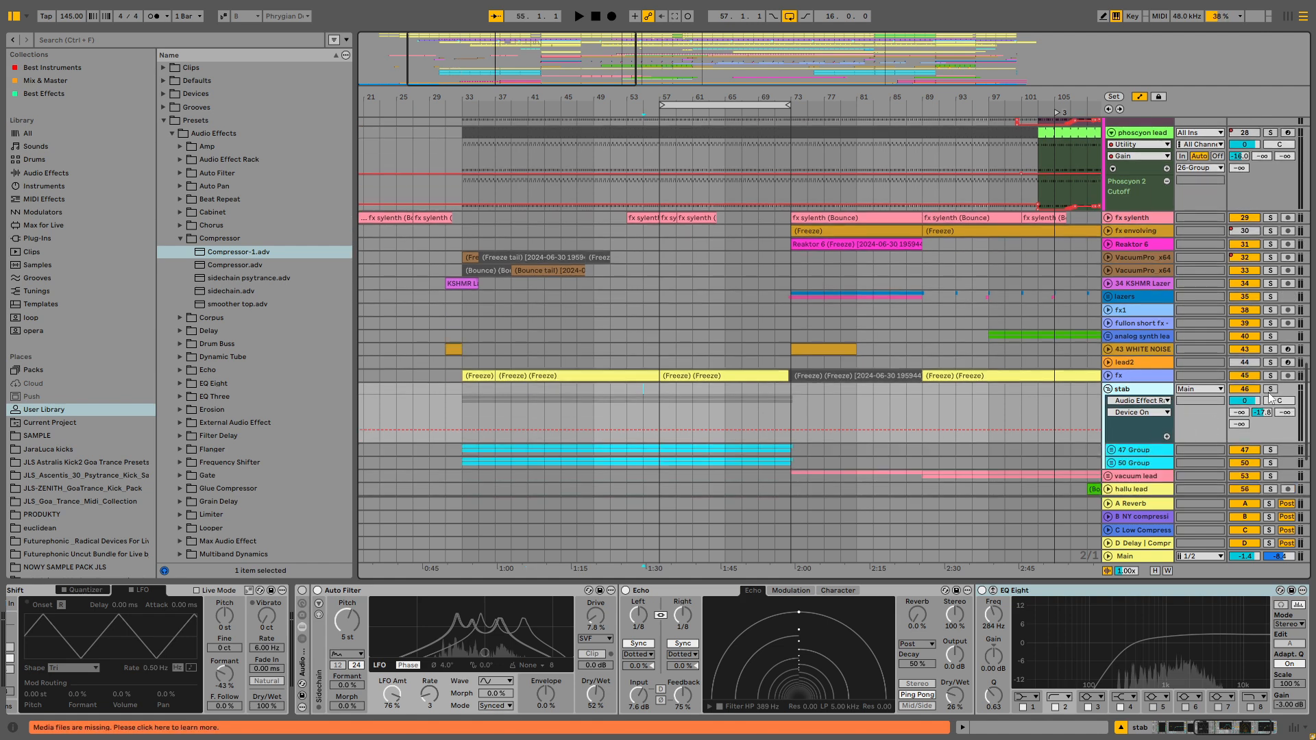
click(1270, 389)
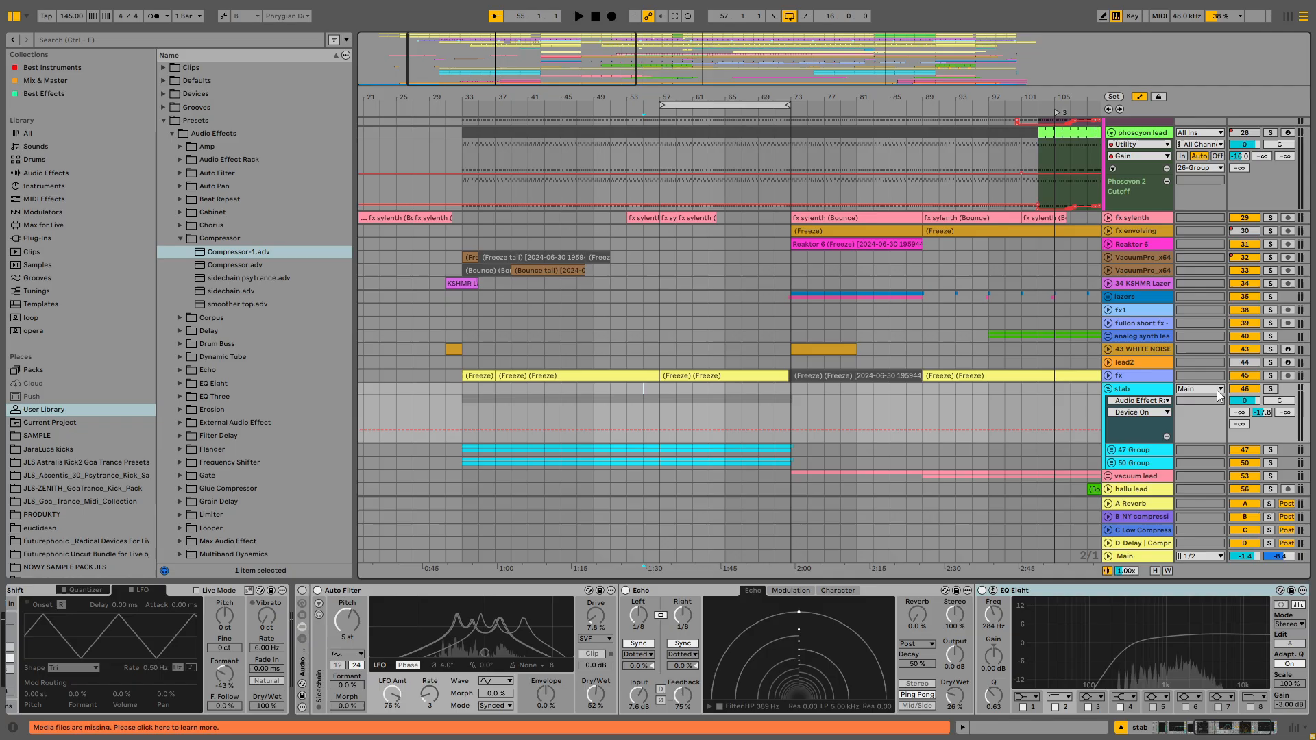
click(659, 403)
click(1271, 389)
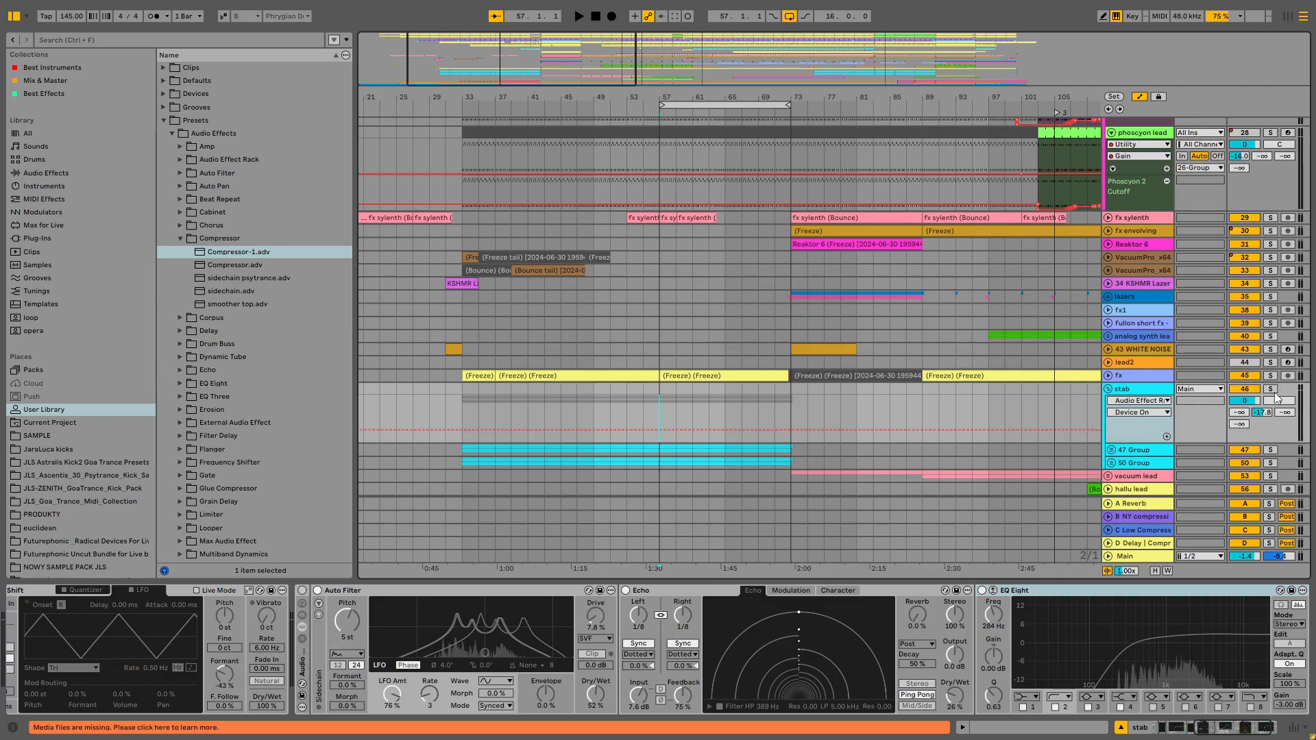
key(space)
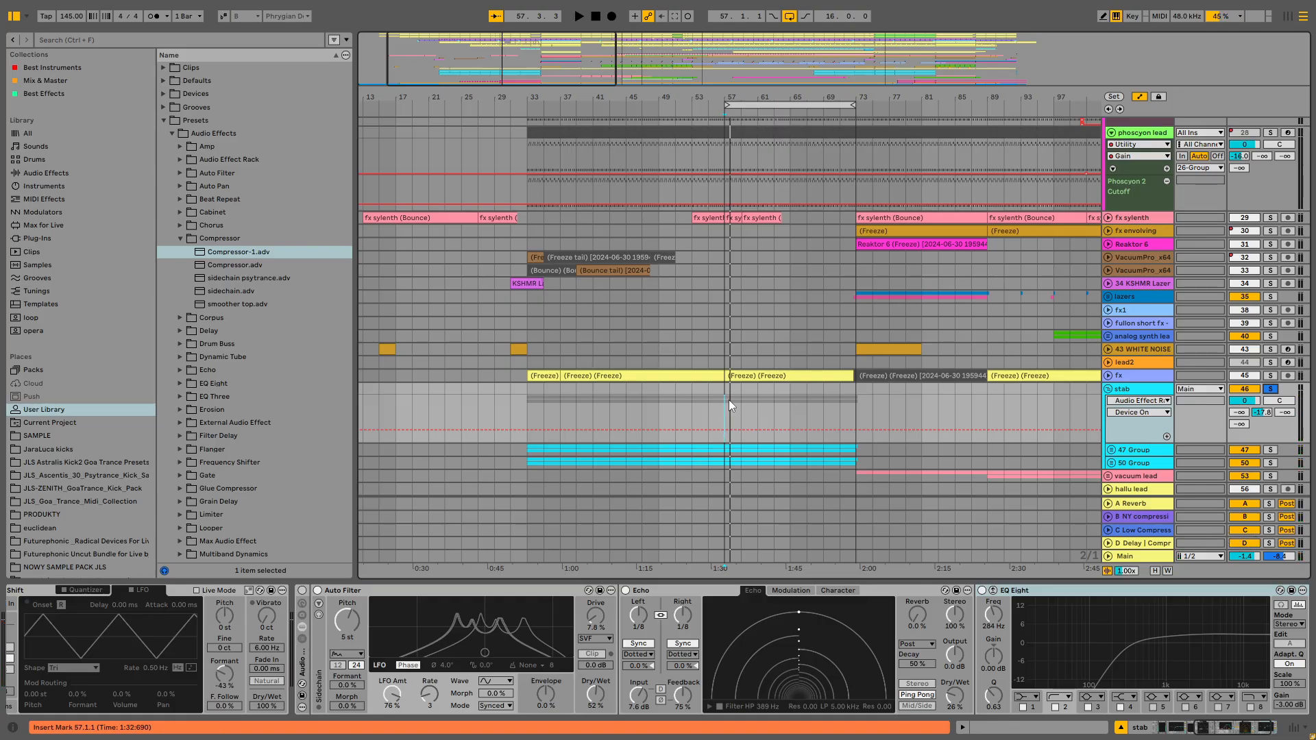
key(space)
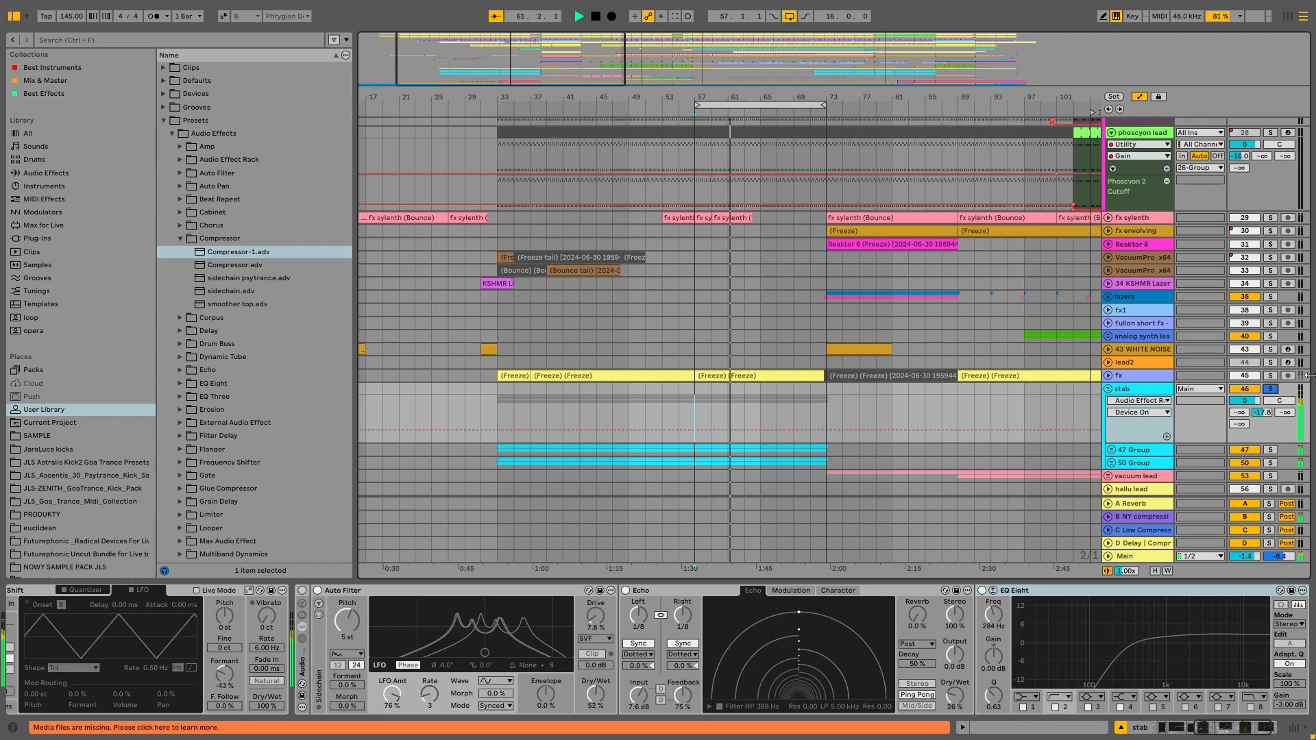
click(1270, 390)
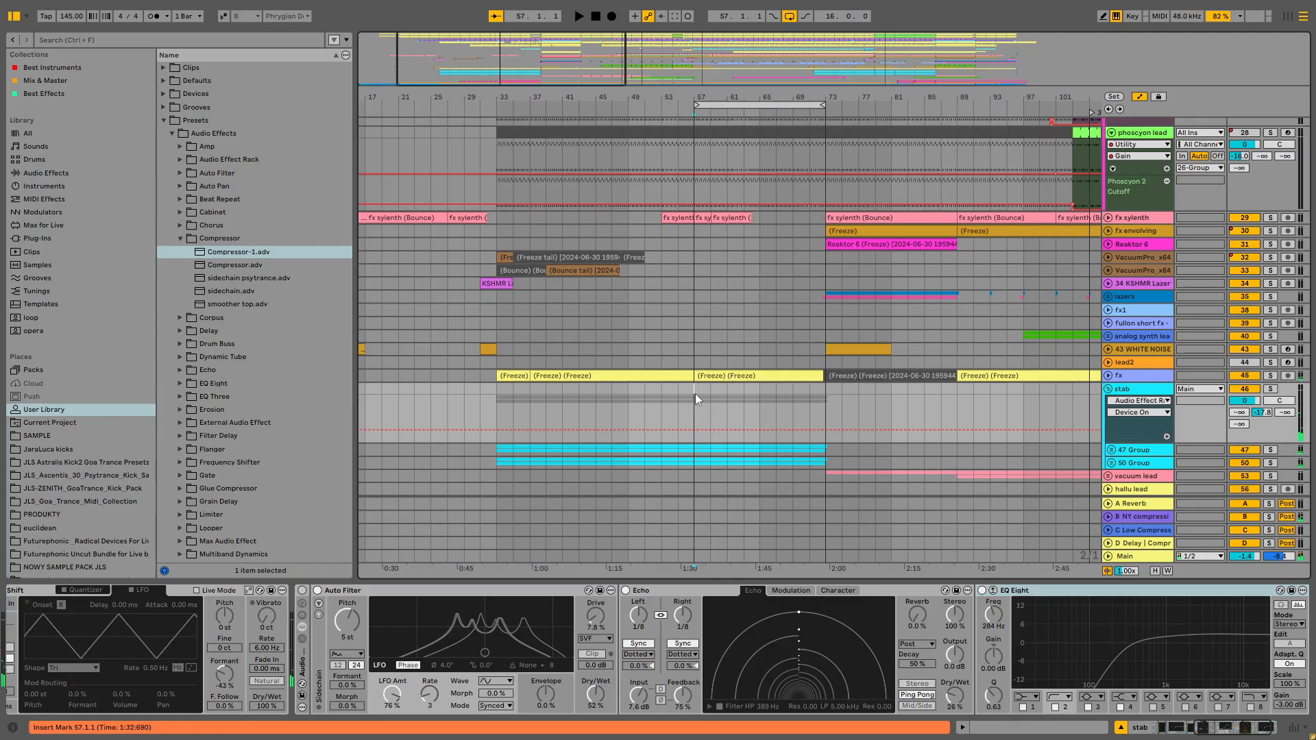
key(space)
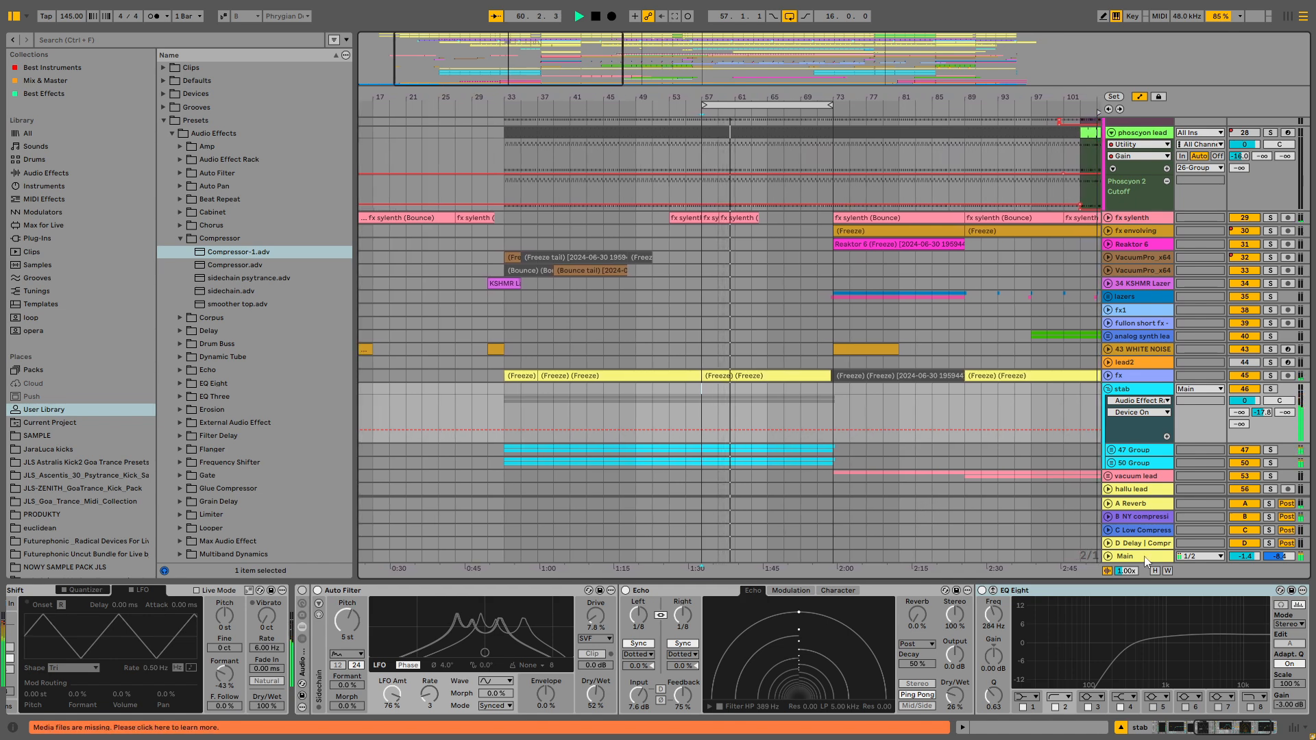
- Open and close the SPAN and Pro-MB plugin windows on the Main track to inspect the mix
click(878, 557)
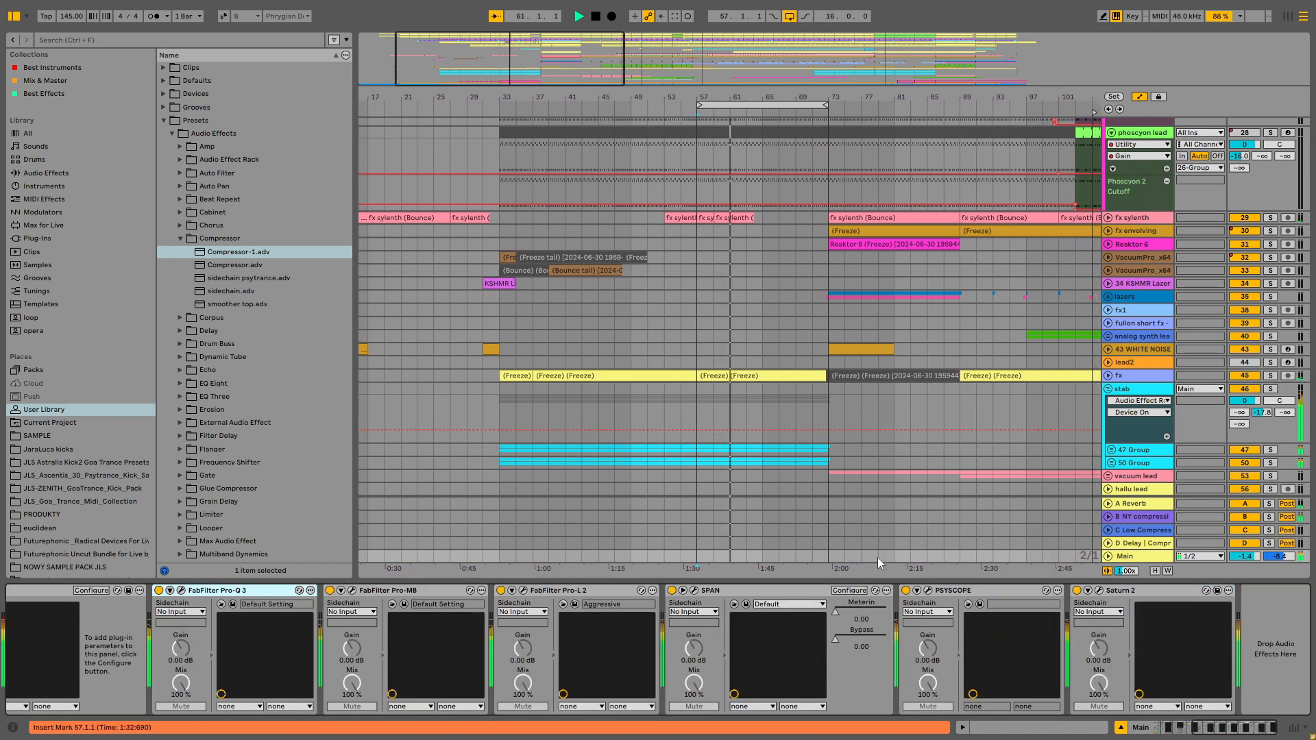
click(693, 590)
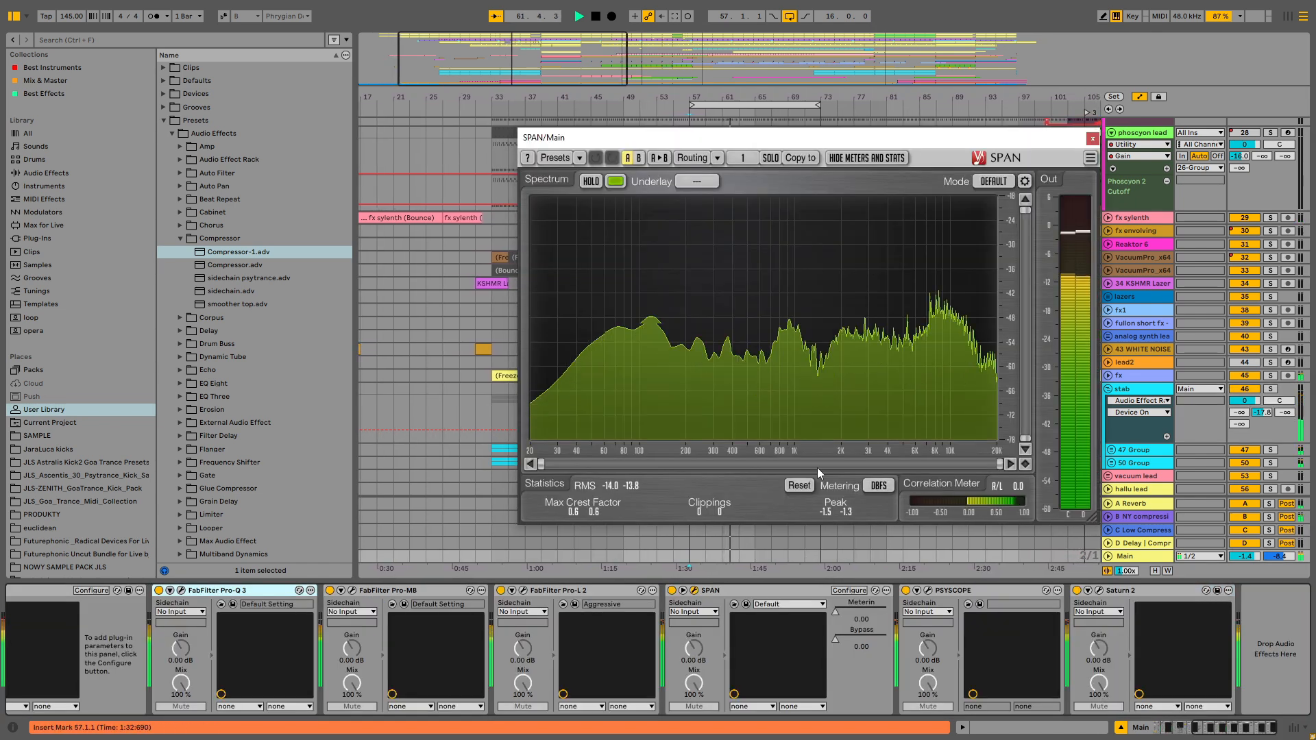
click(1093, 137)
click(352, 591)
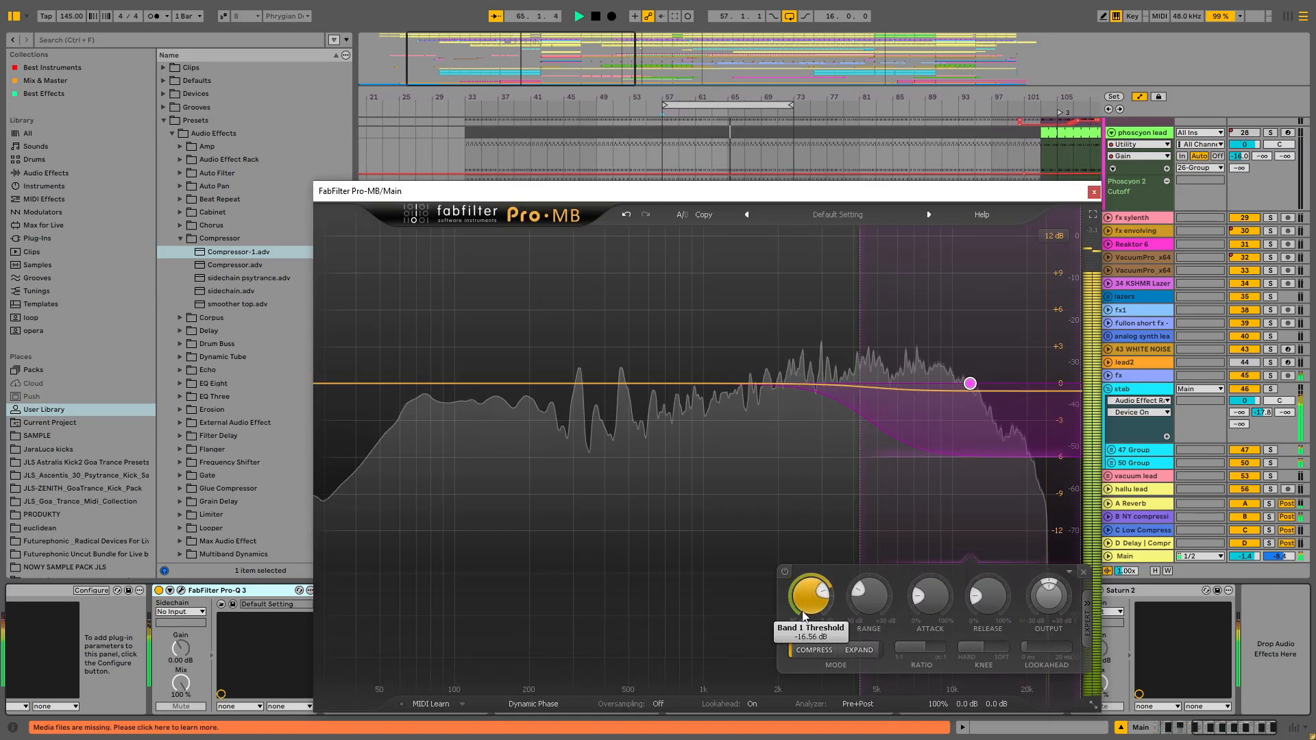
click(1094, 192)
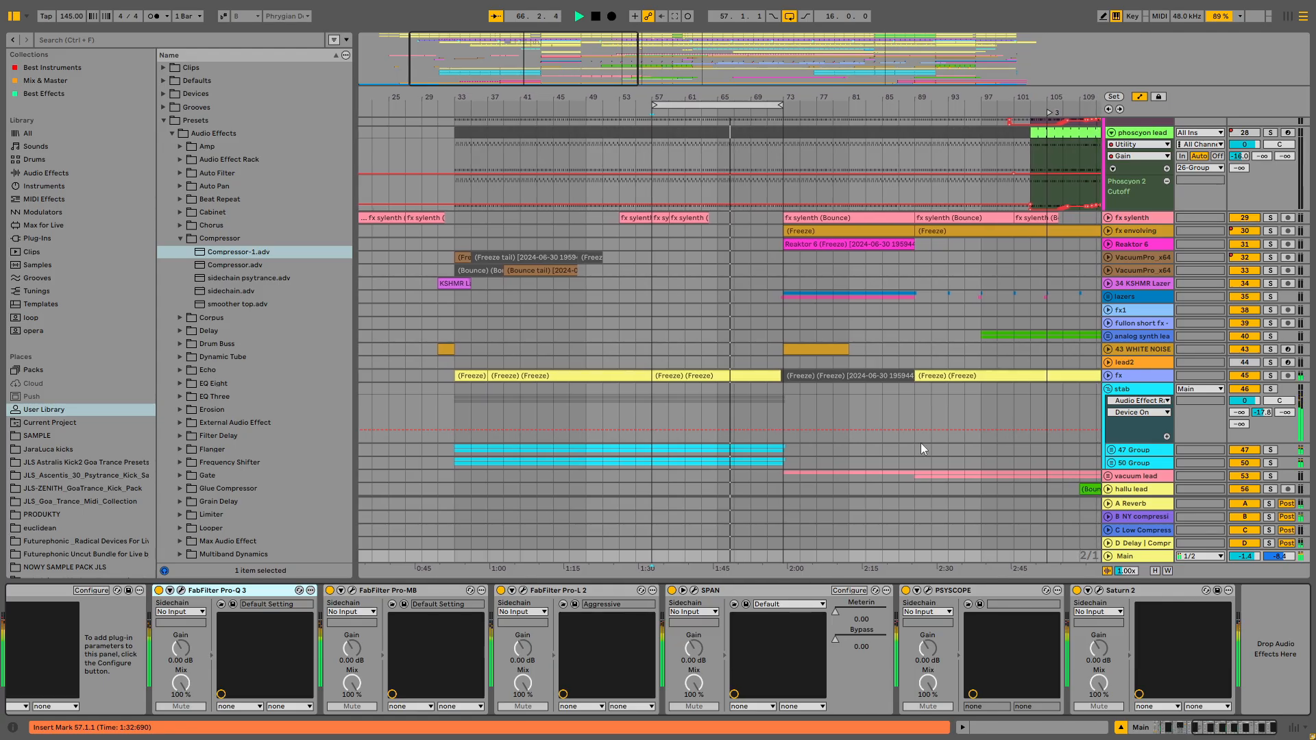
- Switch on the devices in the stab track's Audio Effect Rack
click(823, 437)
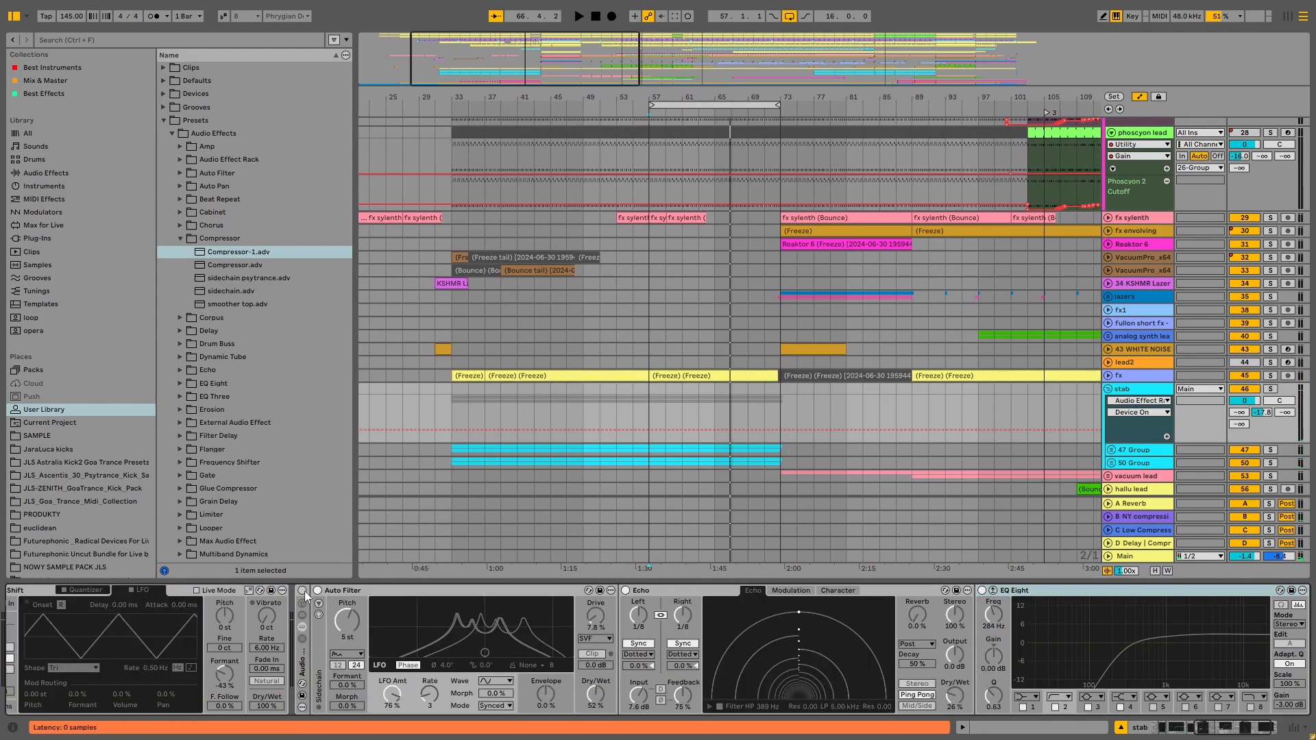
click(644, 401)
click(303, 591)
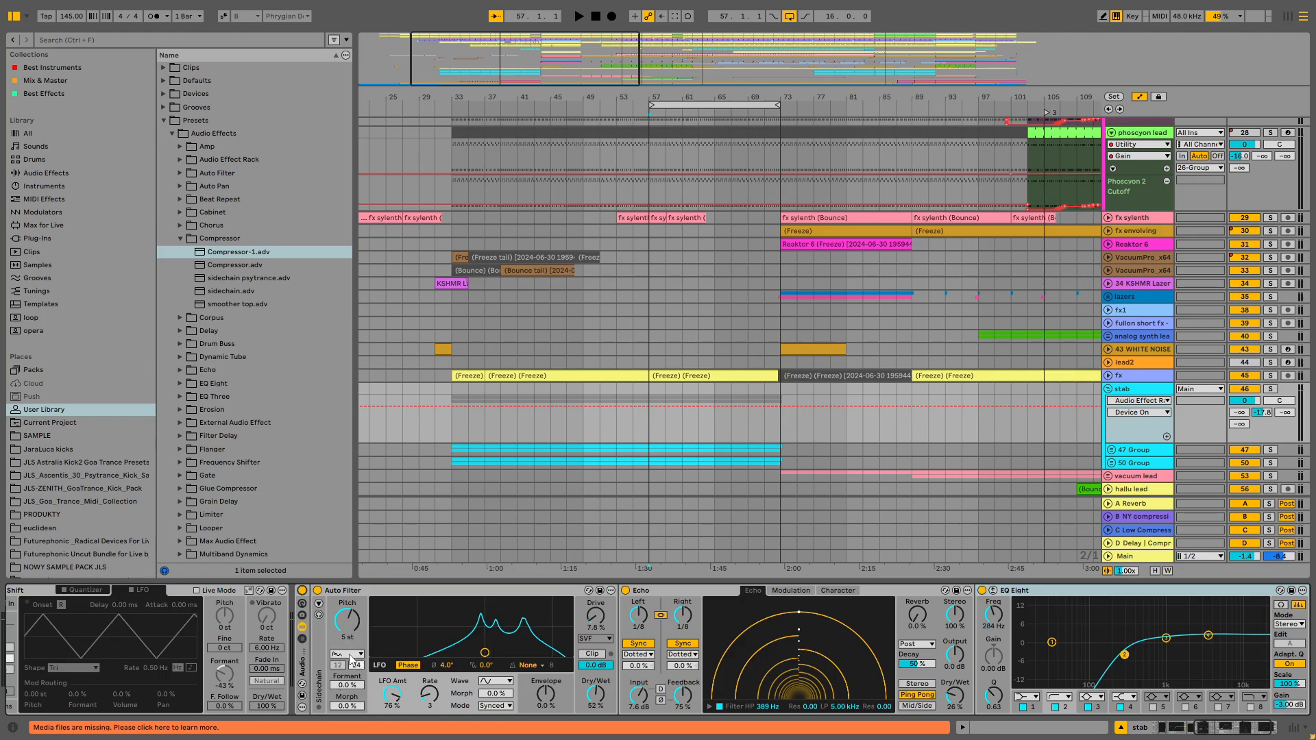
click(350, 657)
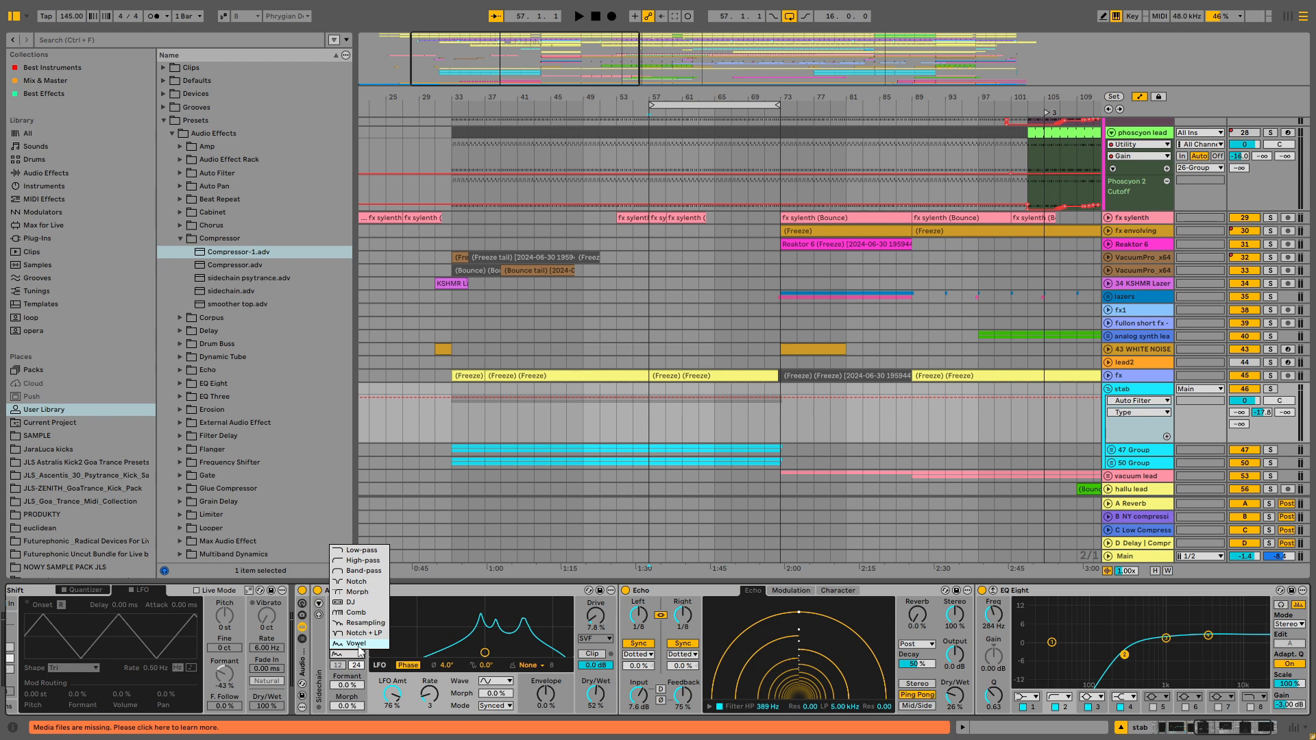
click(388, 700)
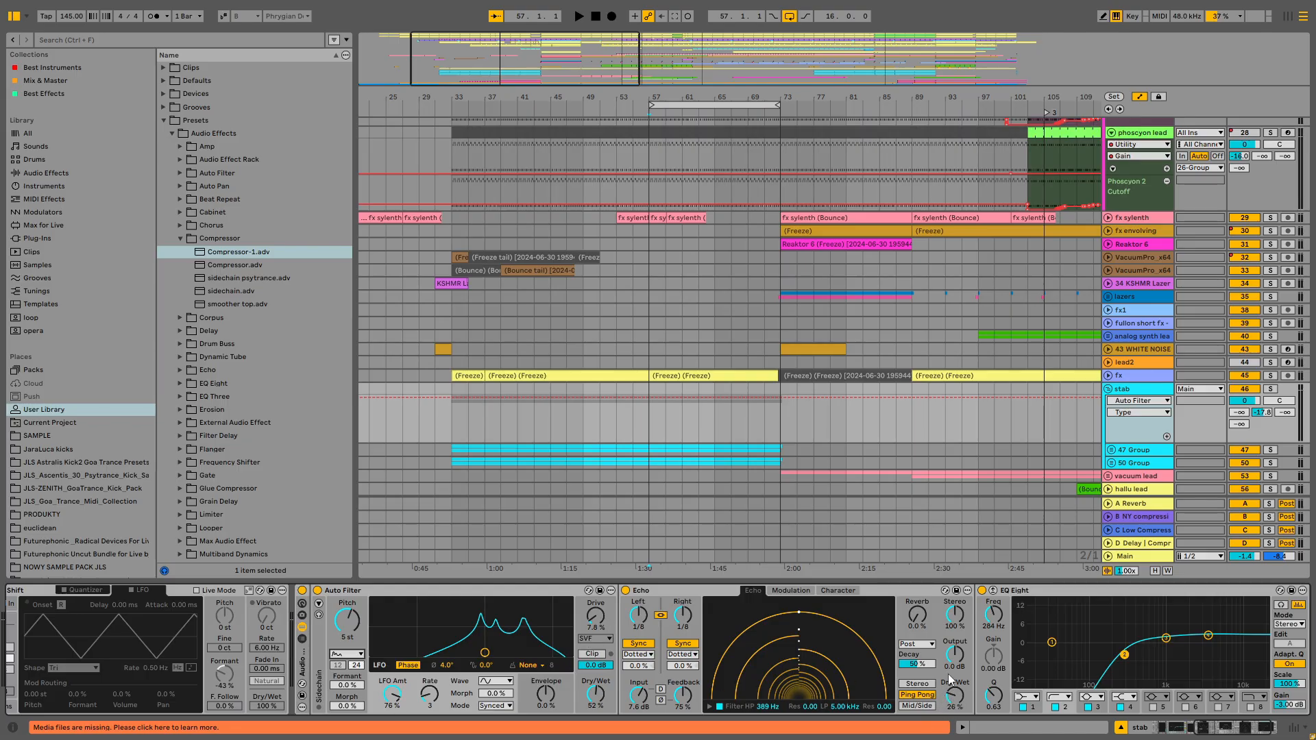
- Play from bar 57 and compare the stab's Echo bypassed and active
click(648, 425)
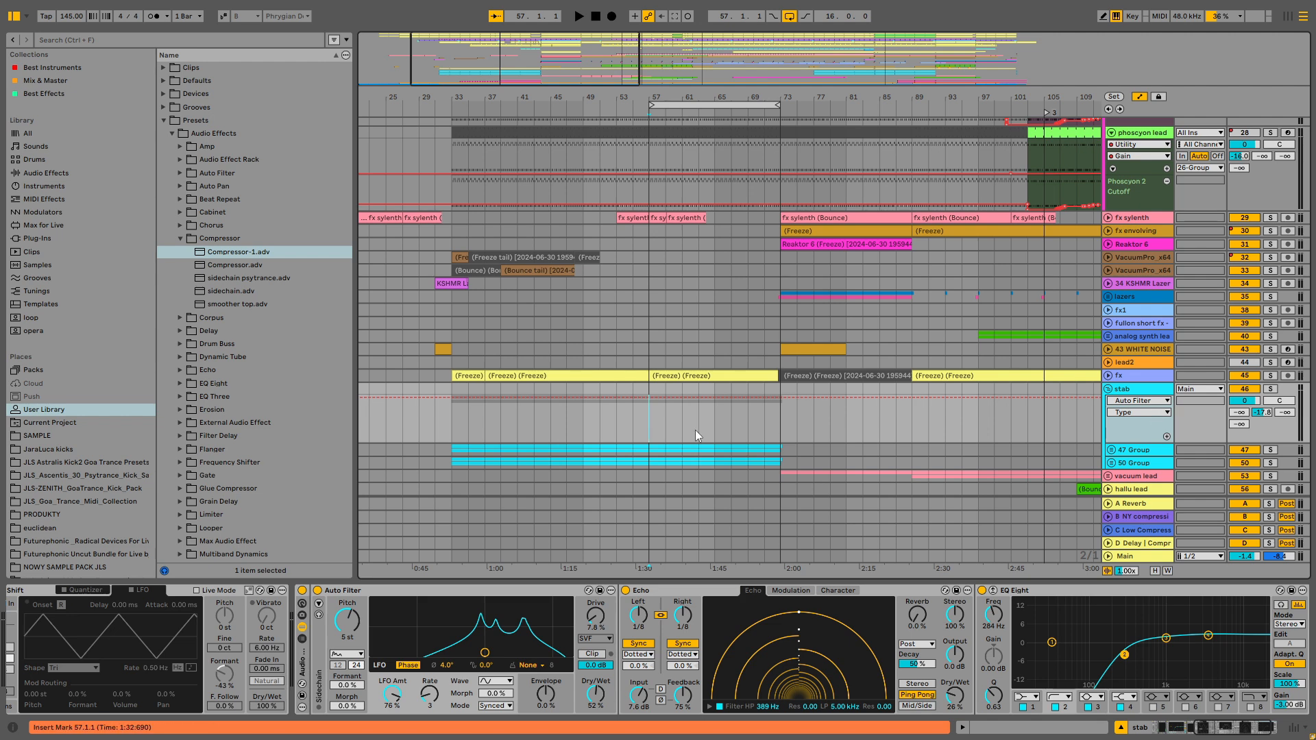
key(space)
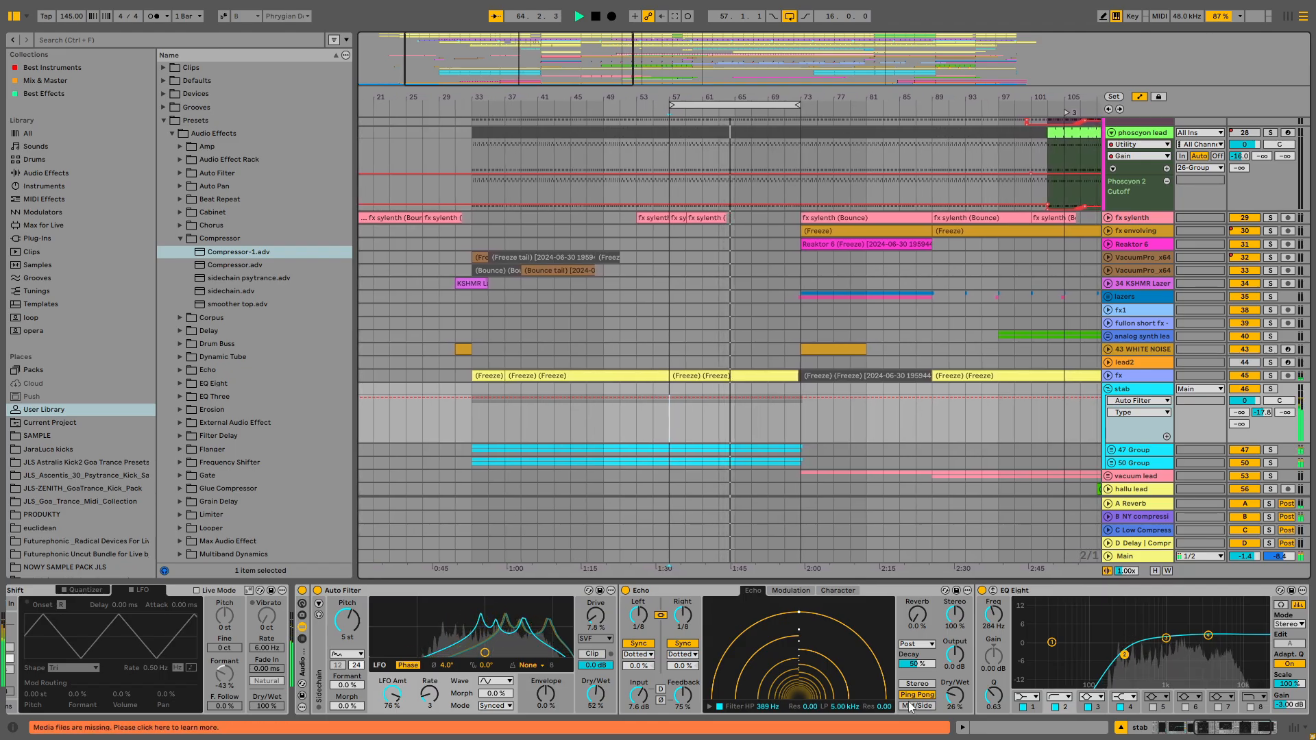
click(625, 590)
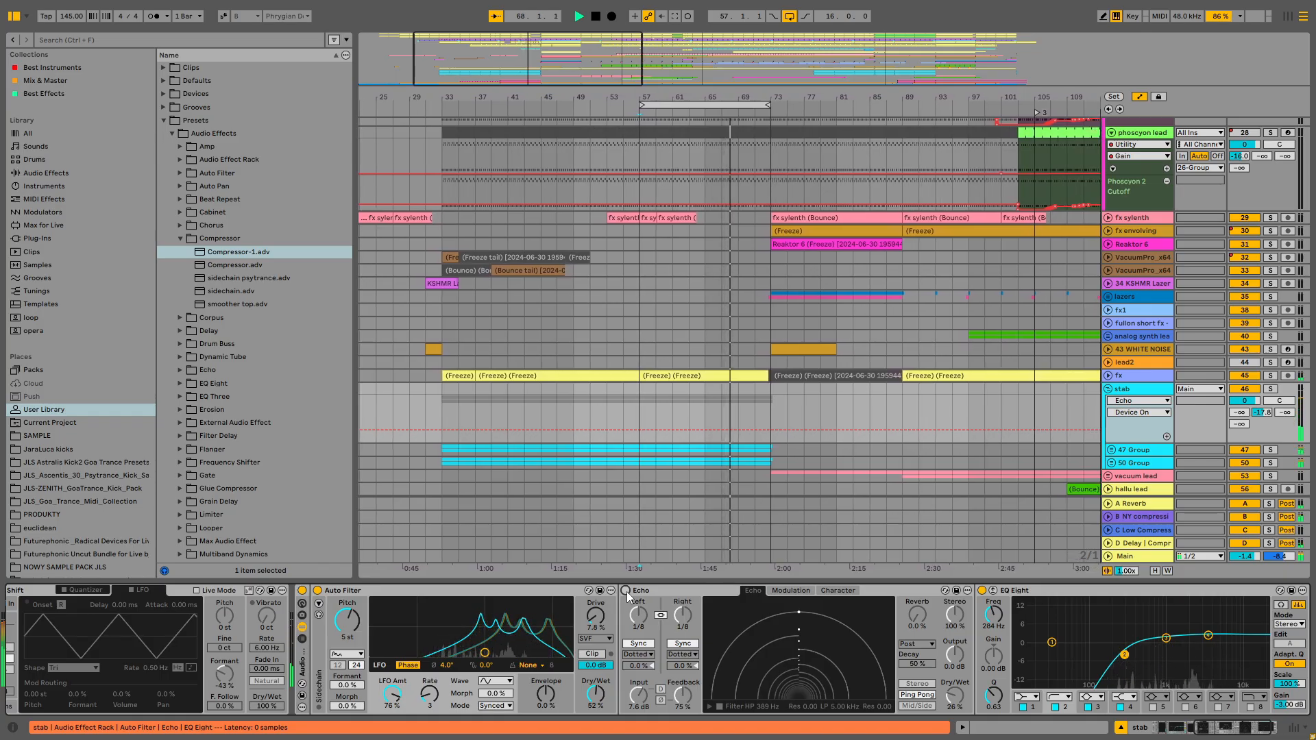
click(626, 591)
- Set the stab's Echo Dry/Wet to 25% and Feedback to 63%
drag(955, 695, 955, 697)
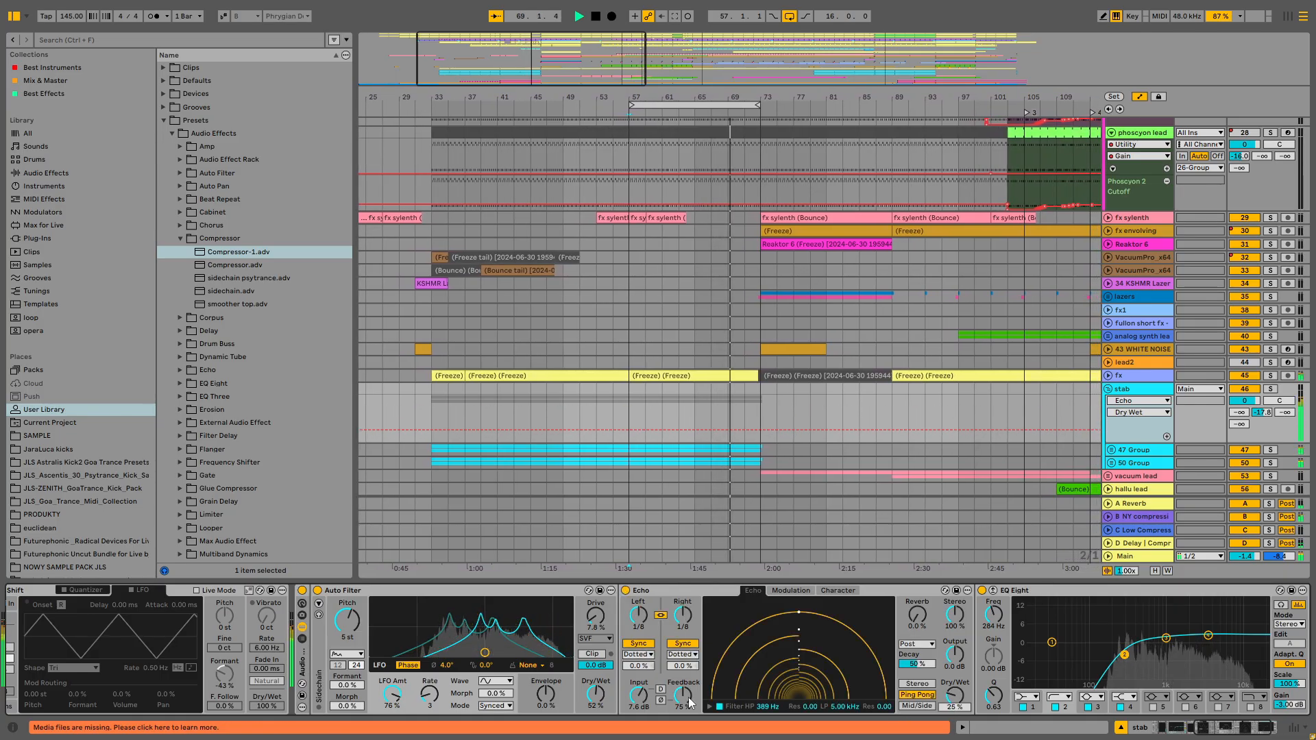
drag(688, 697, 689, 709)
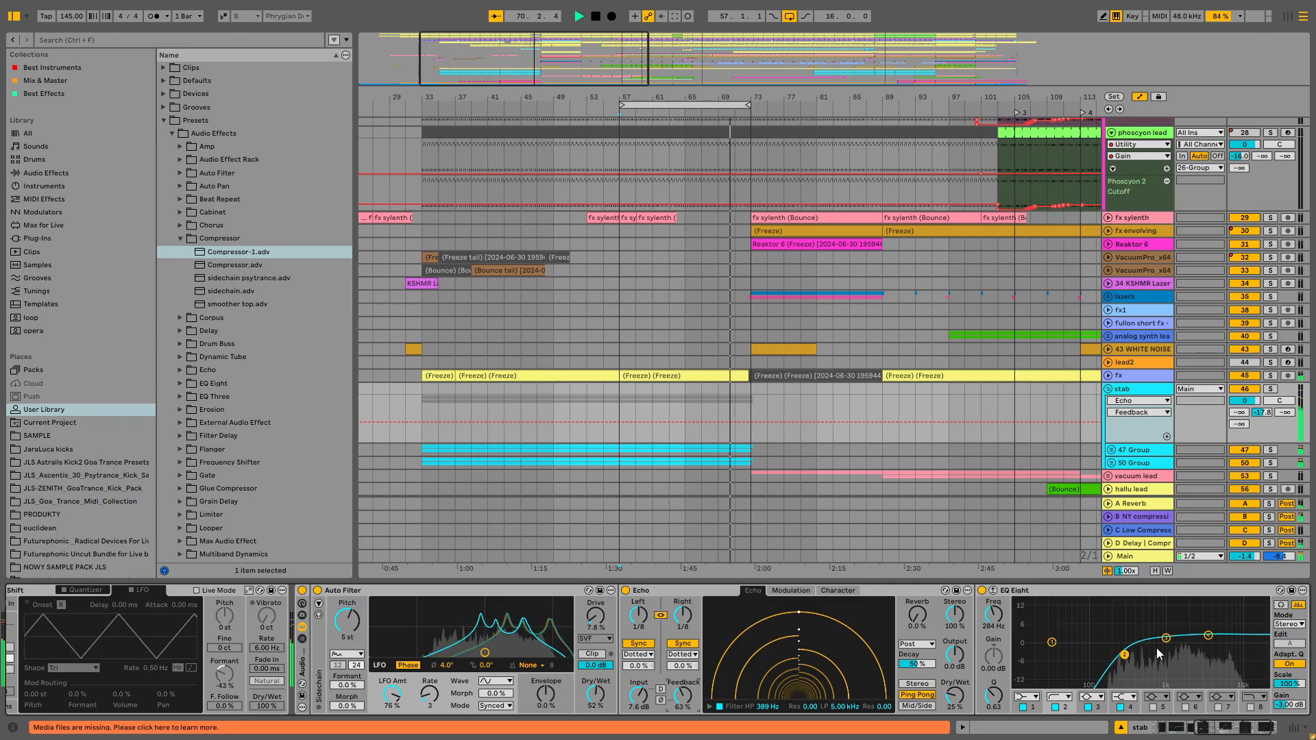
- Move the EQ Eight's second band to about 1.04 kHz with 0.37 dB gain and stop playback
drag(1126, 654, 1167, 642)
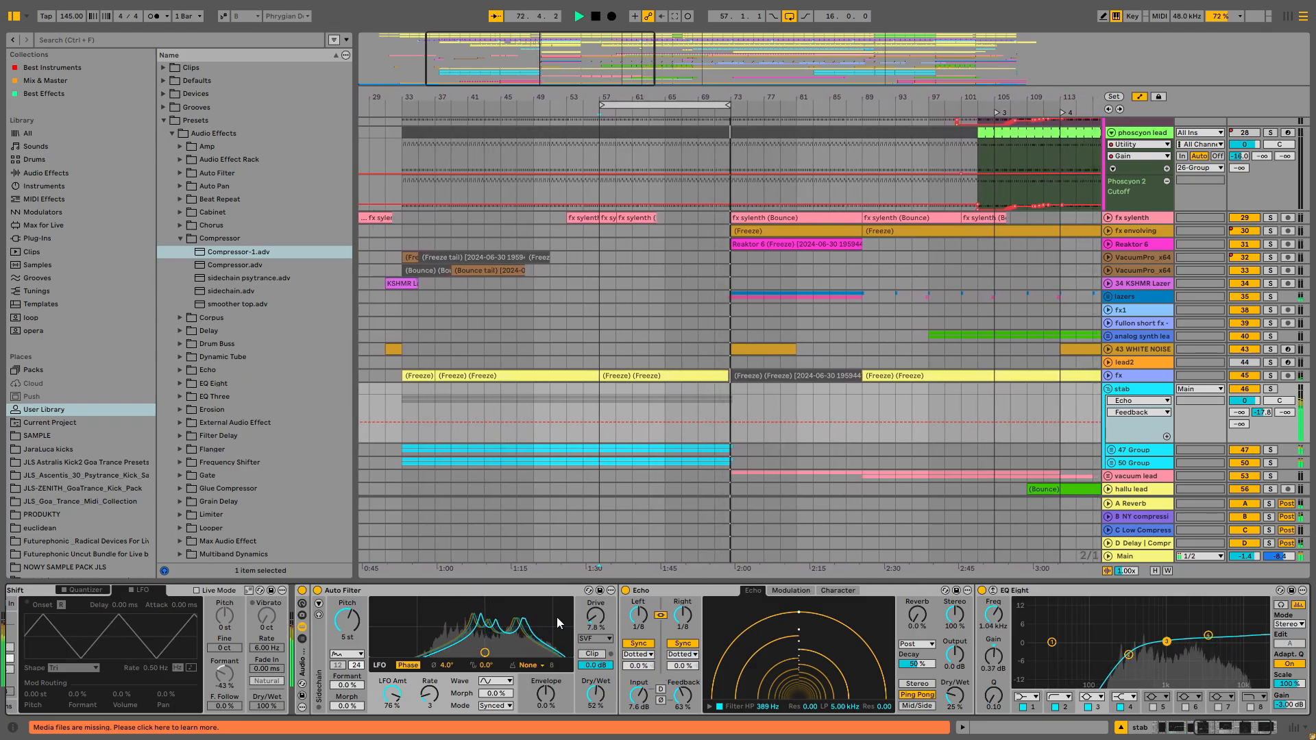
key(space)
- Group the stab's Auto Filter into a new Audio Effect Rack
scroll(983, 409, up, 4)
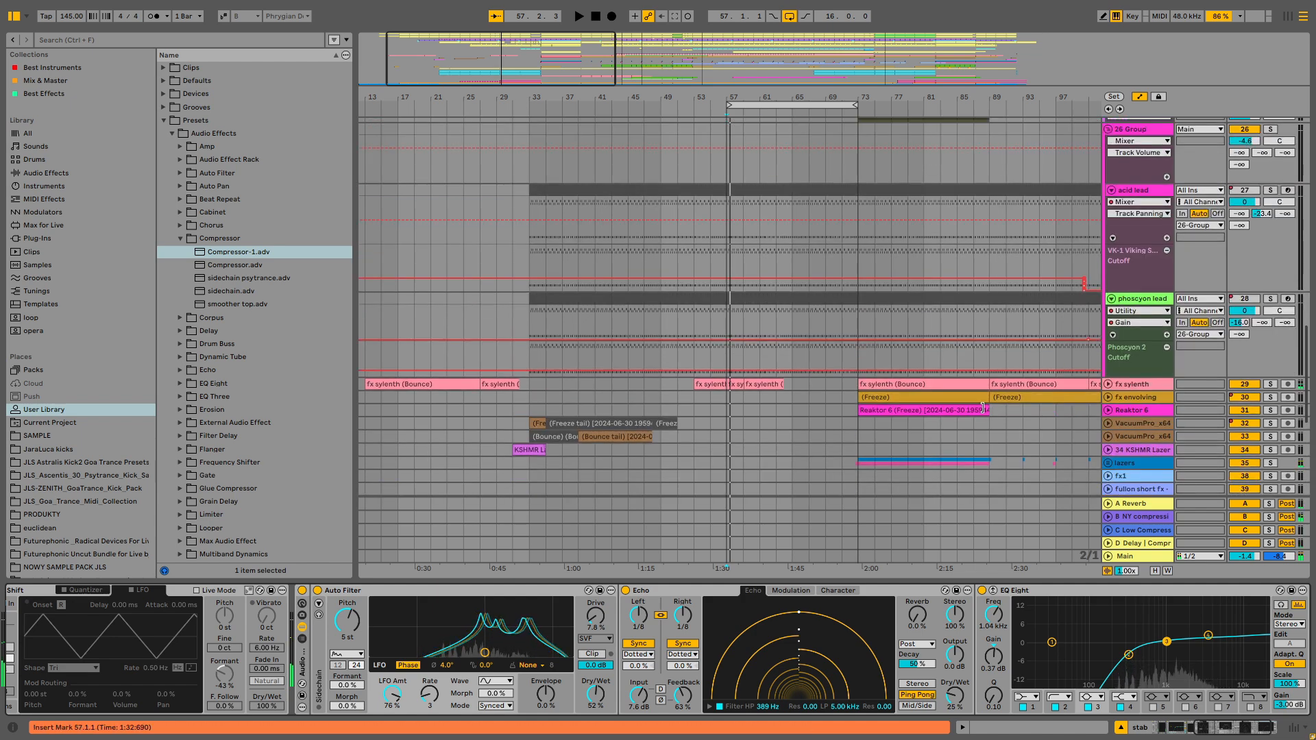
scroll(983, 409, down, 3)
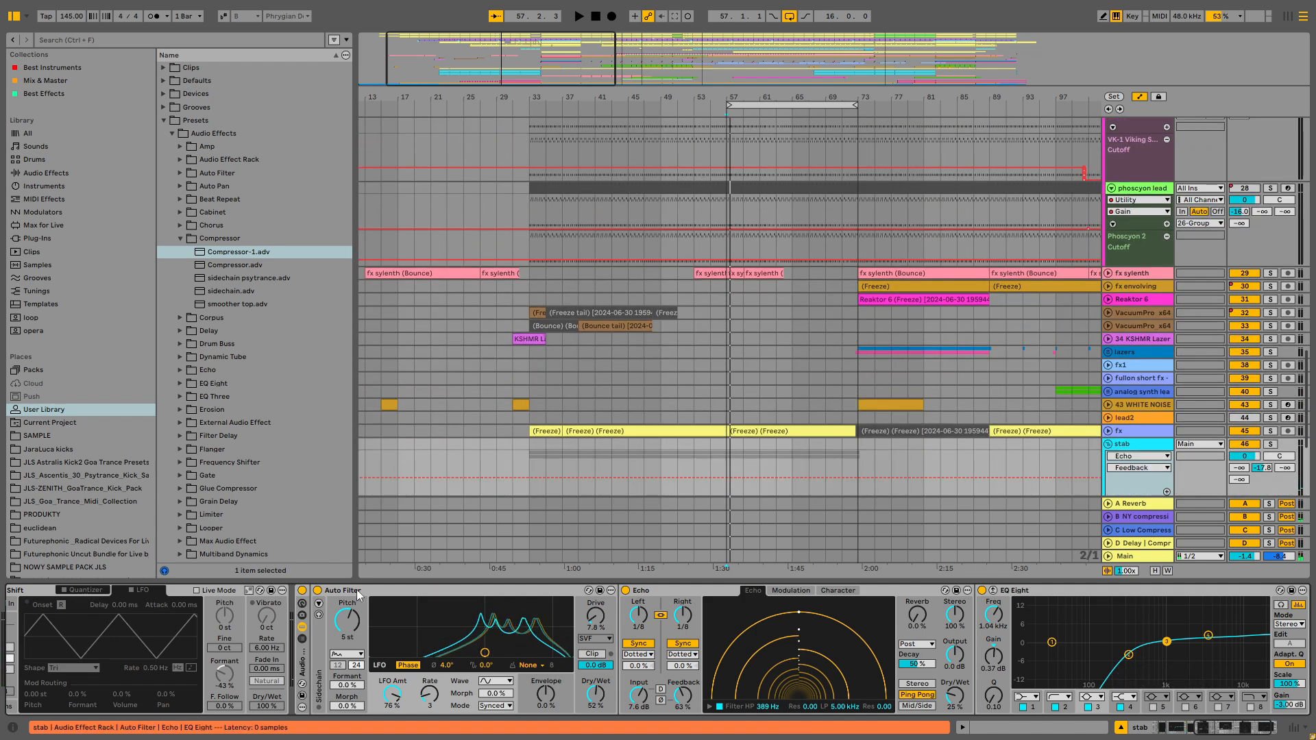
key(ctrl+g)
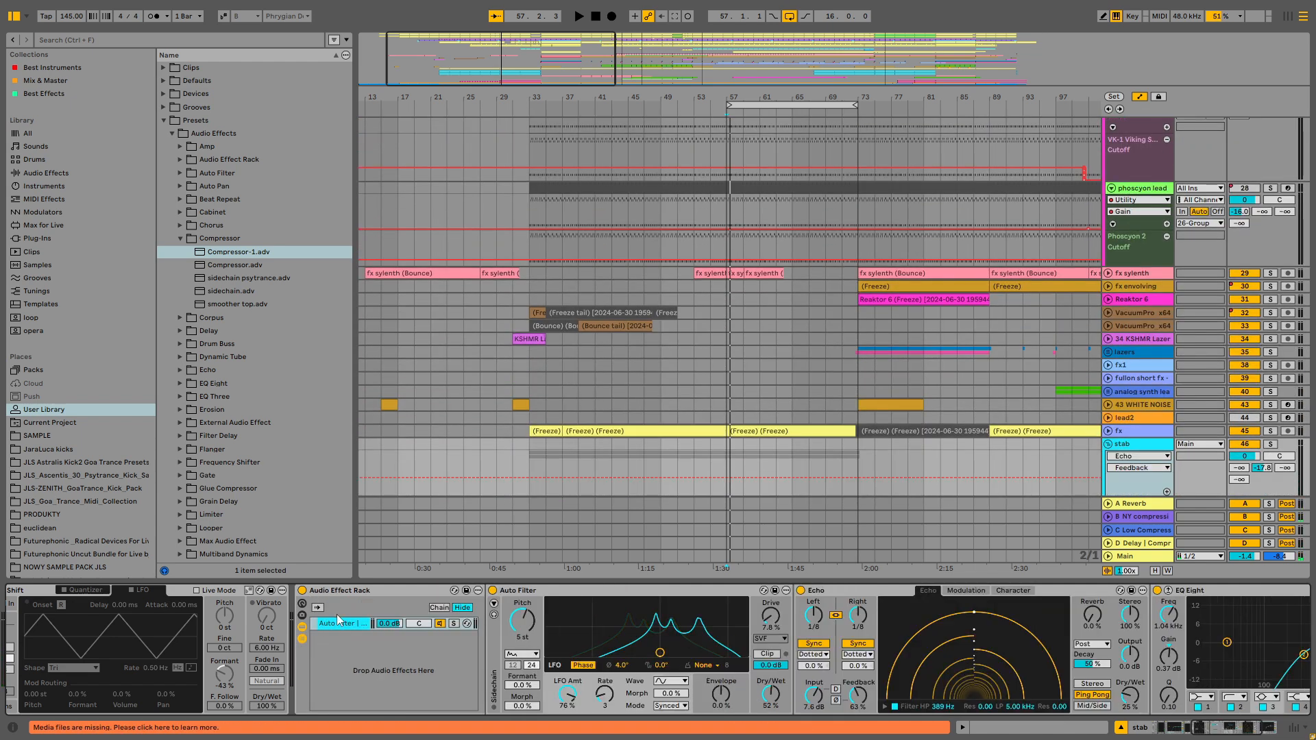
click(302, 639)
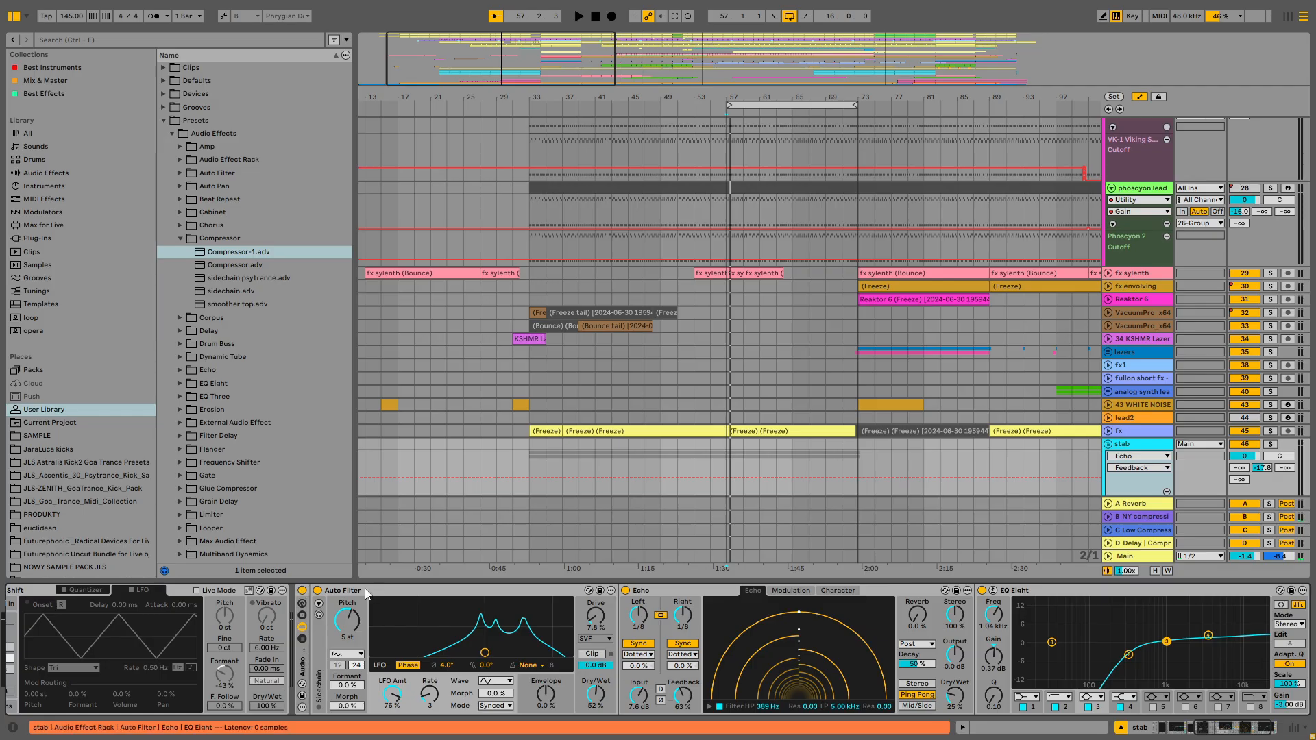
- Turn off both Auto Filter devices on the Perc loop track
scroll(586, 313, up, 10)
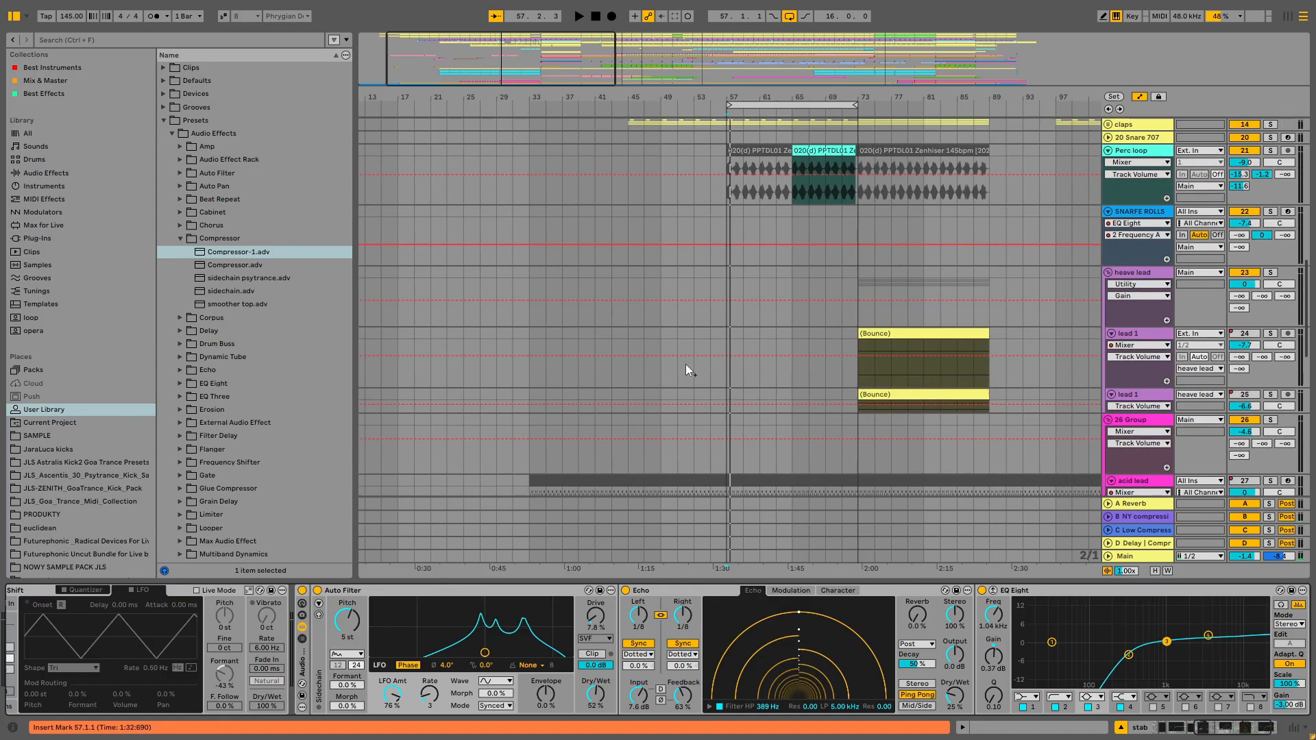
scroll(686, 364, up, 4)
click(1162, 284)
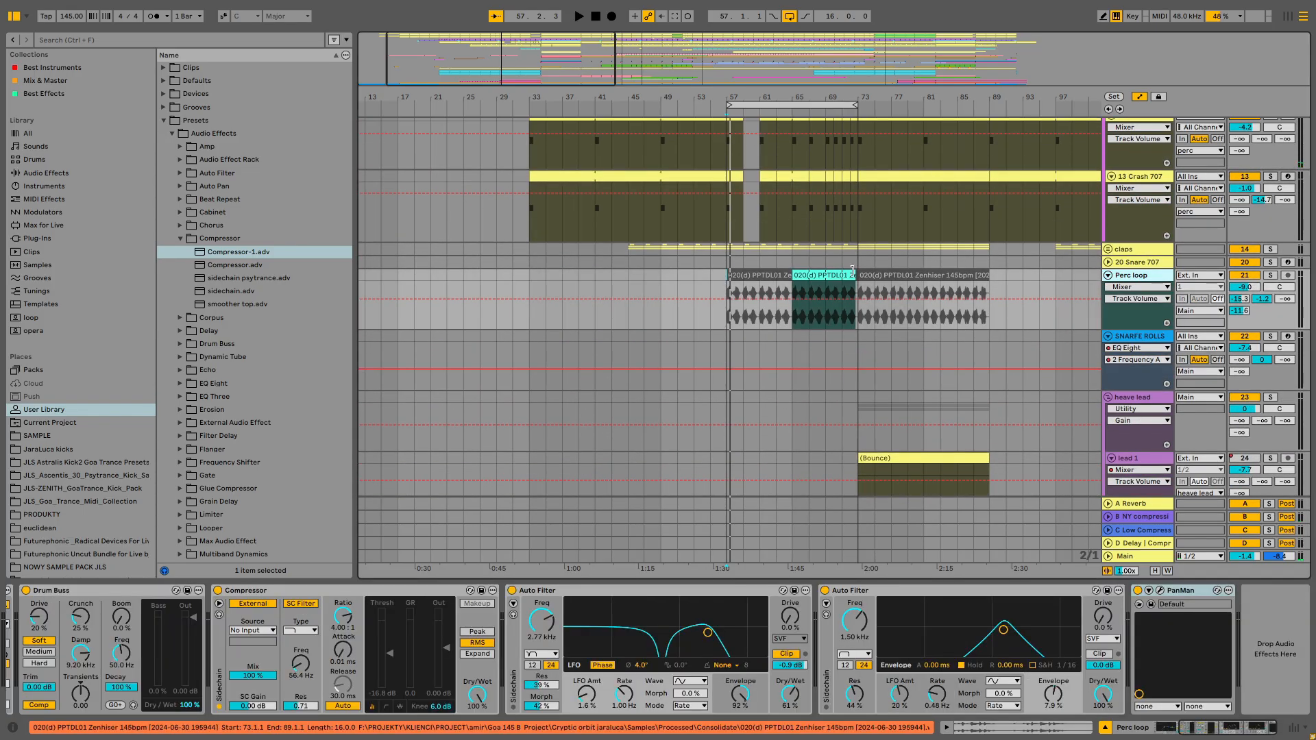
click(512, 590)
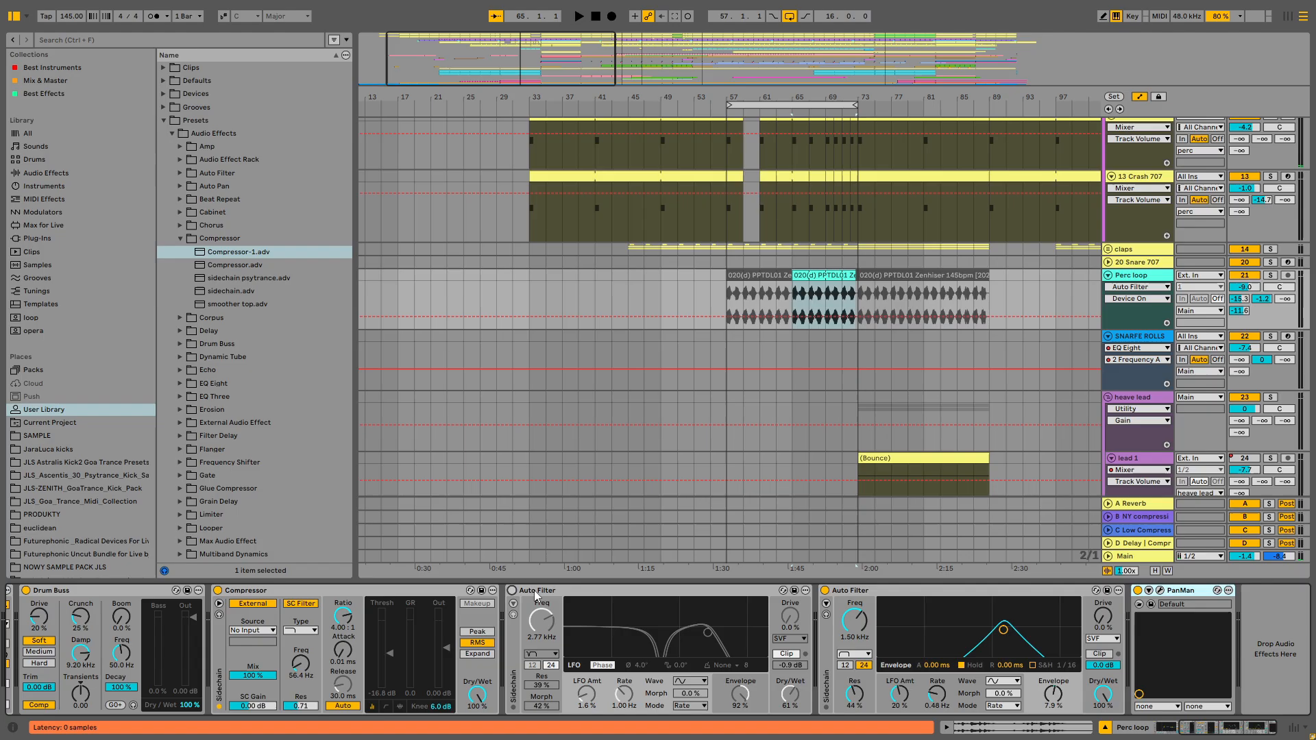
click(825, 590)
- Select the Perc loop clip section from bar 65 to 73 and play it
click(810, 275)
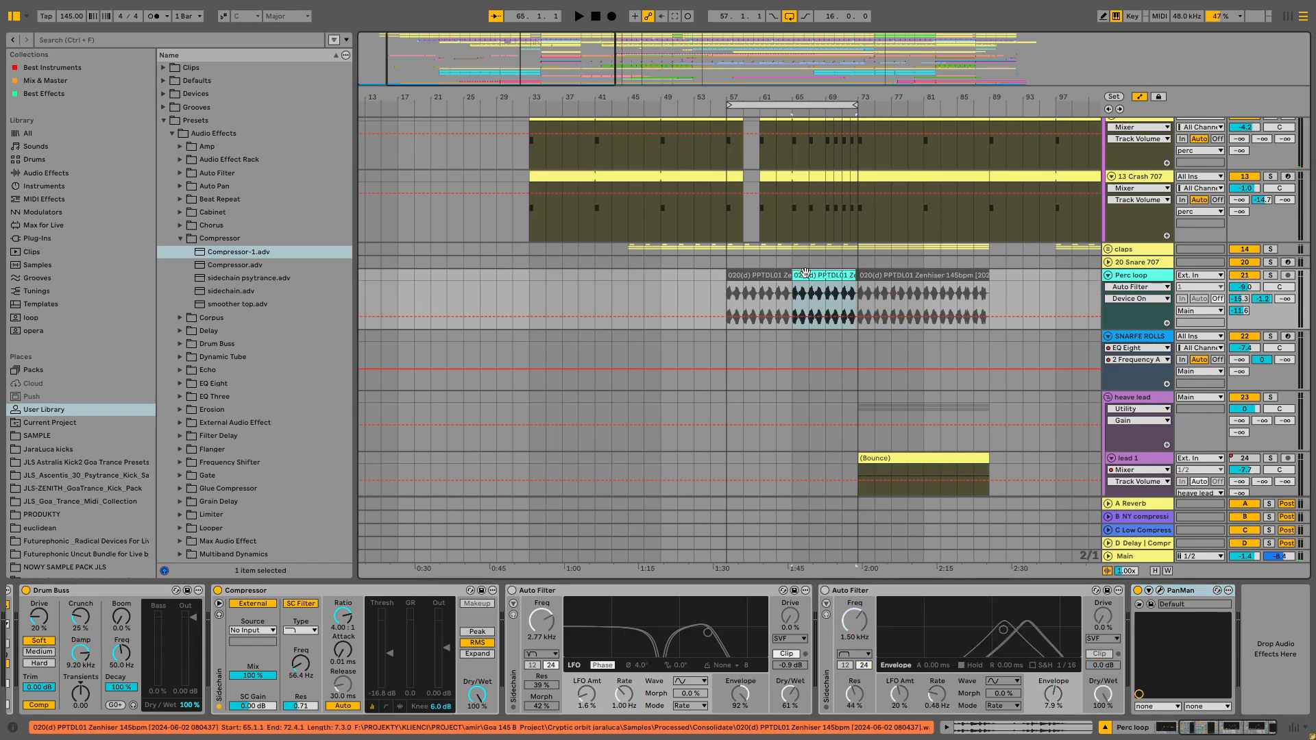
drag(729, 106, 794, 124)
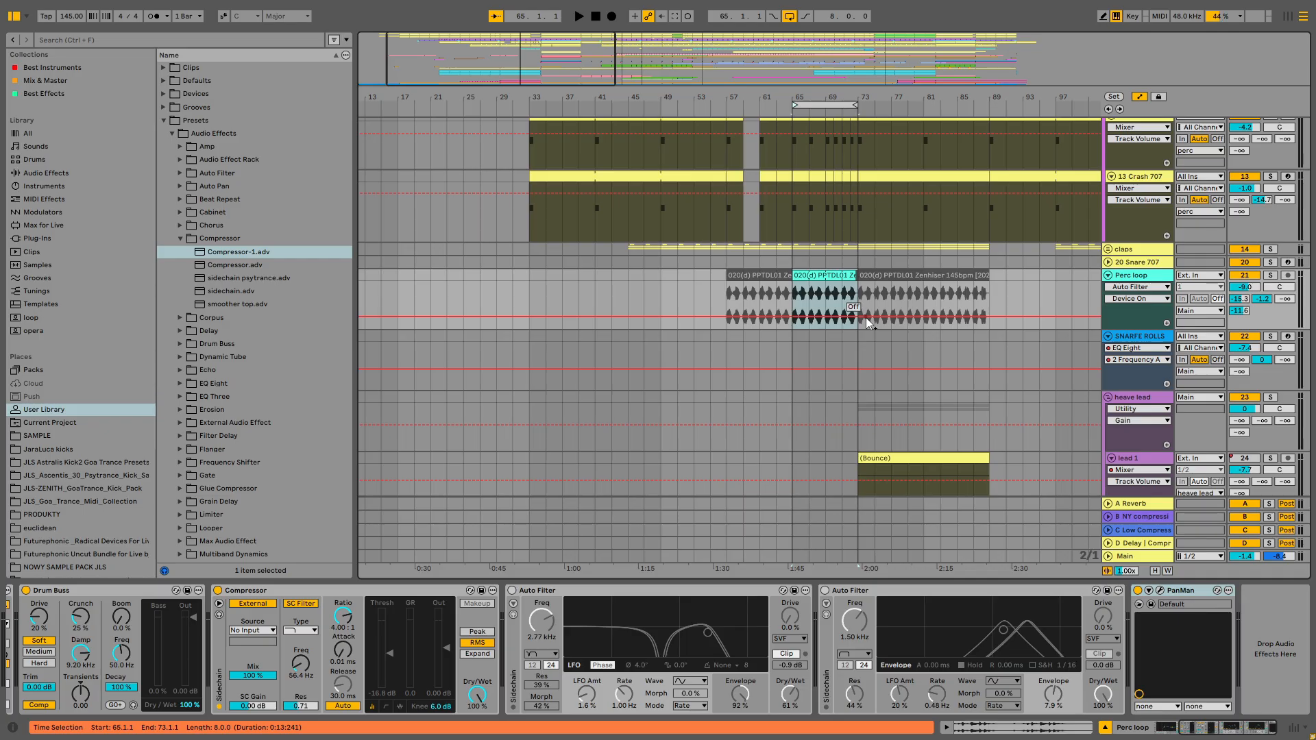
key(space)
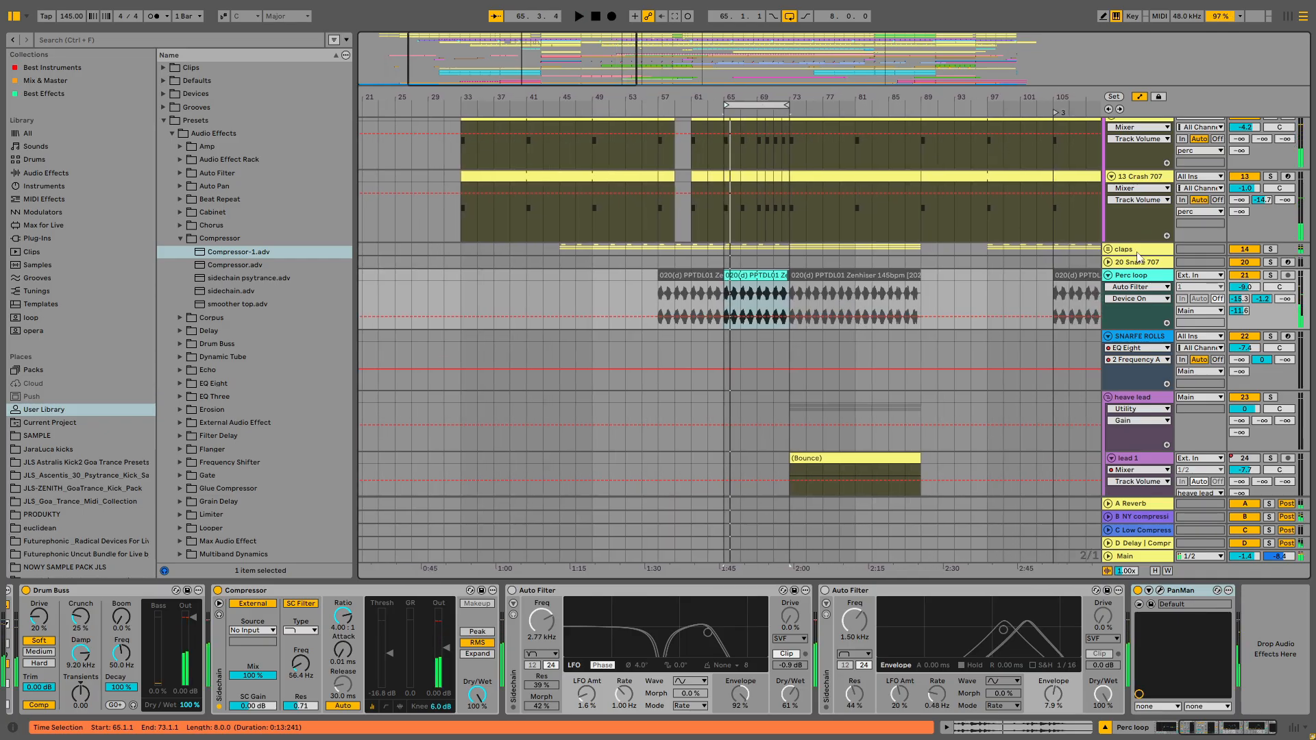
key(space)
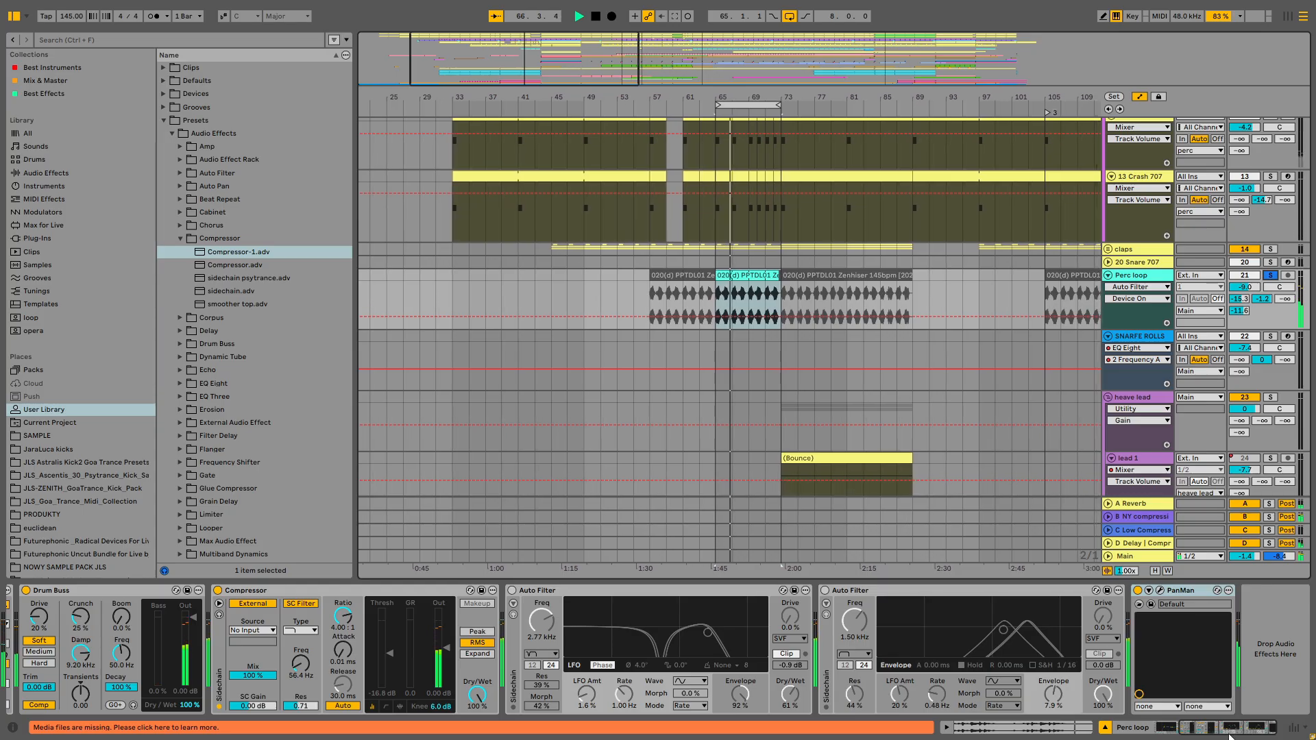
- Stop playback, select the Perc loop clip section again, and turn the first Auto Filter back on
drag(1229, 730, 1191, 729)
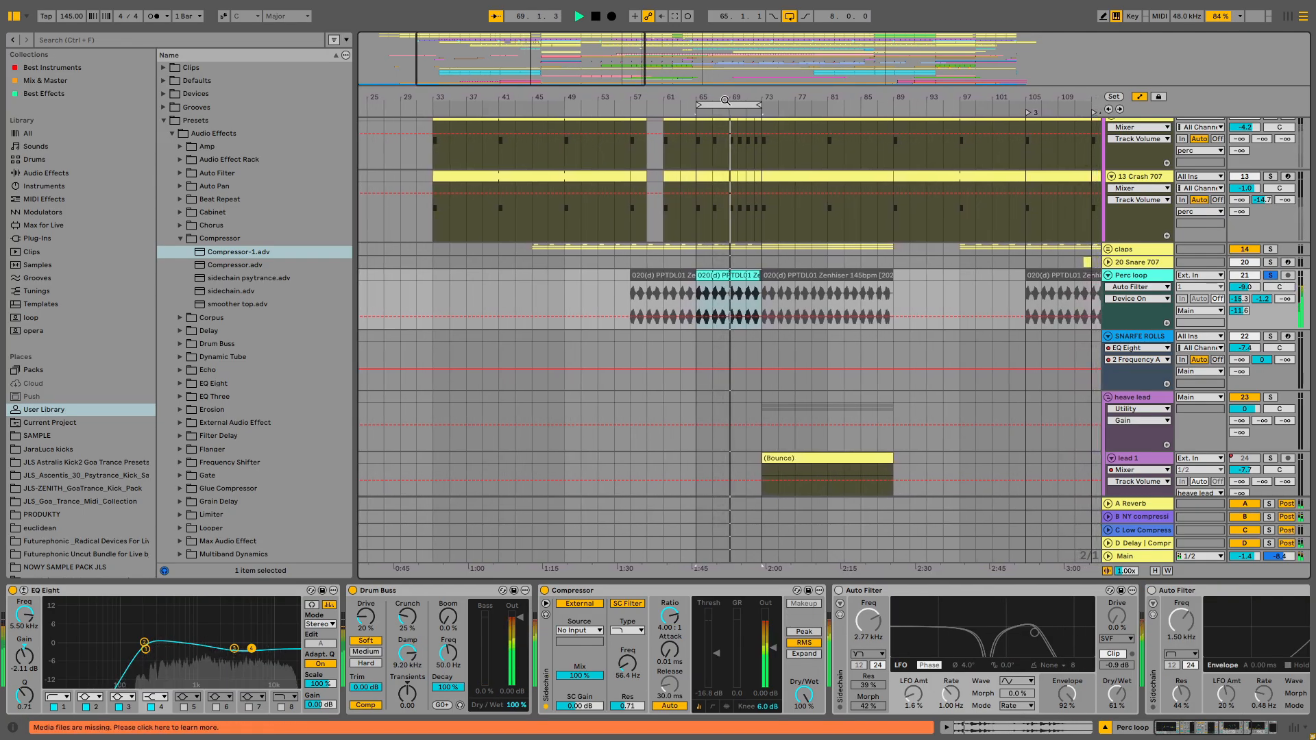
key(space)
click(722, 275)
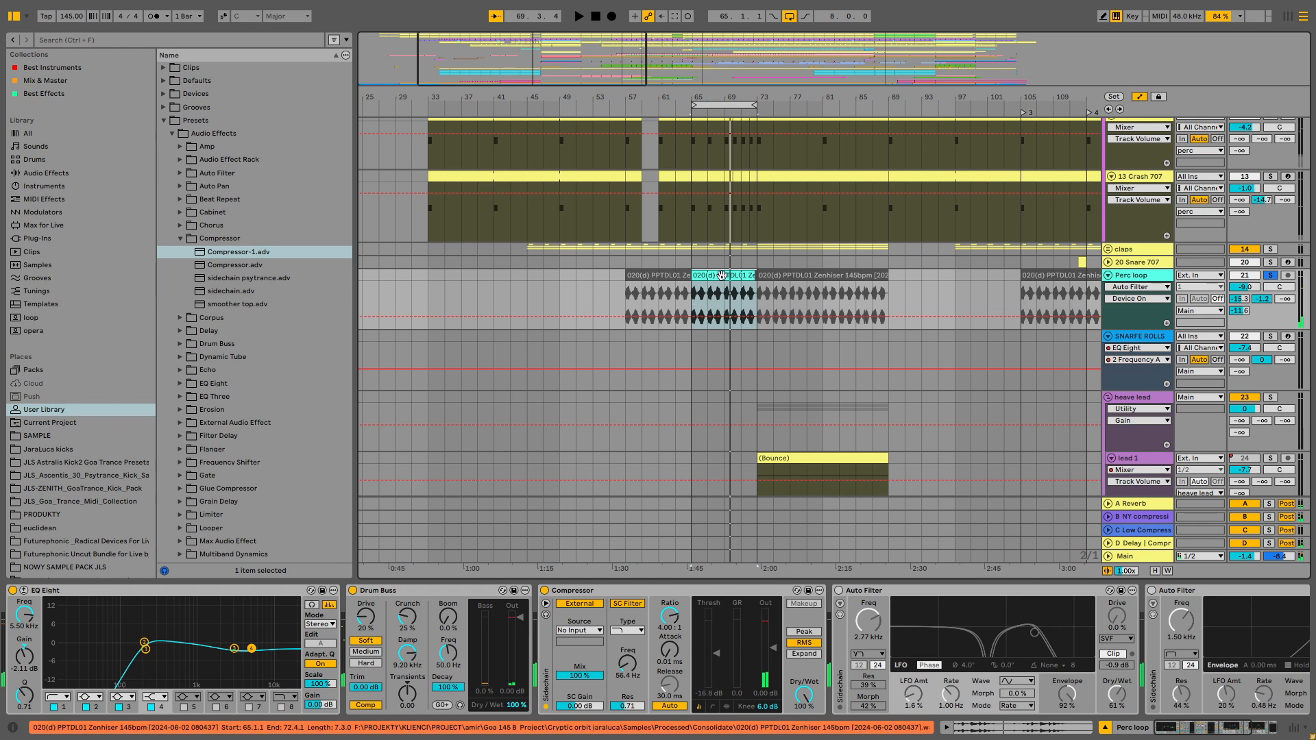
click(722, 275)
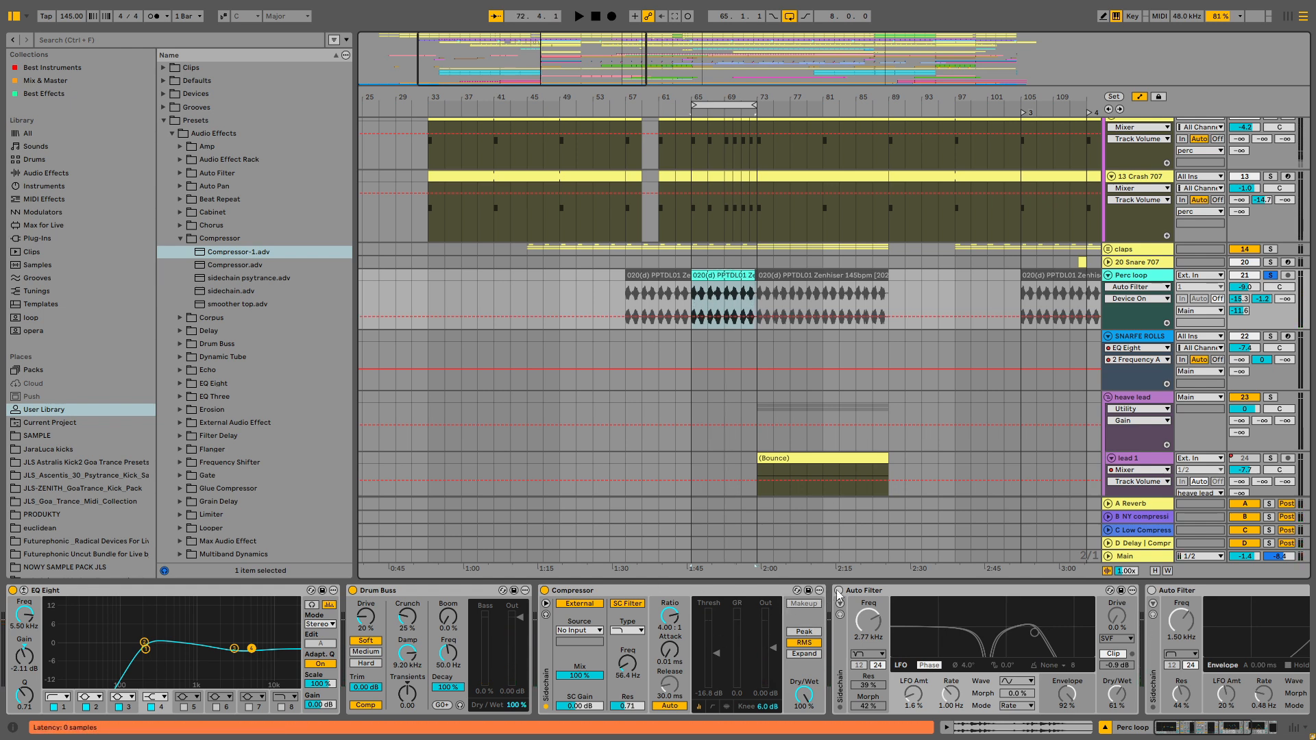
click(838, 591)
- Set the first Auto Filter's filter type to Notch + LP
scroll(733, 662, right, 5)
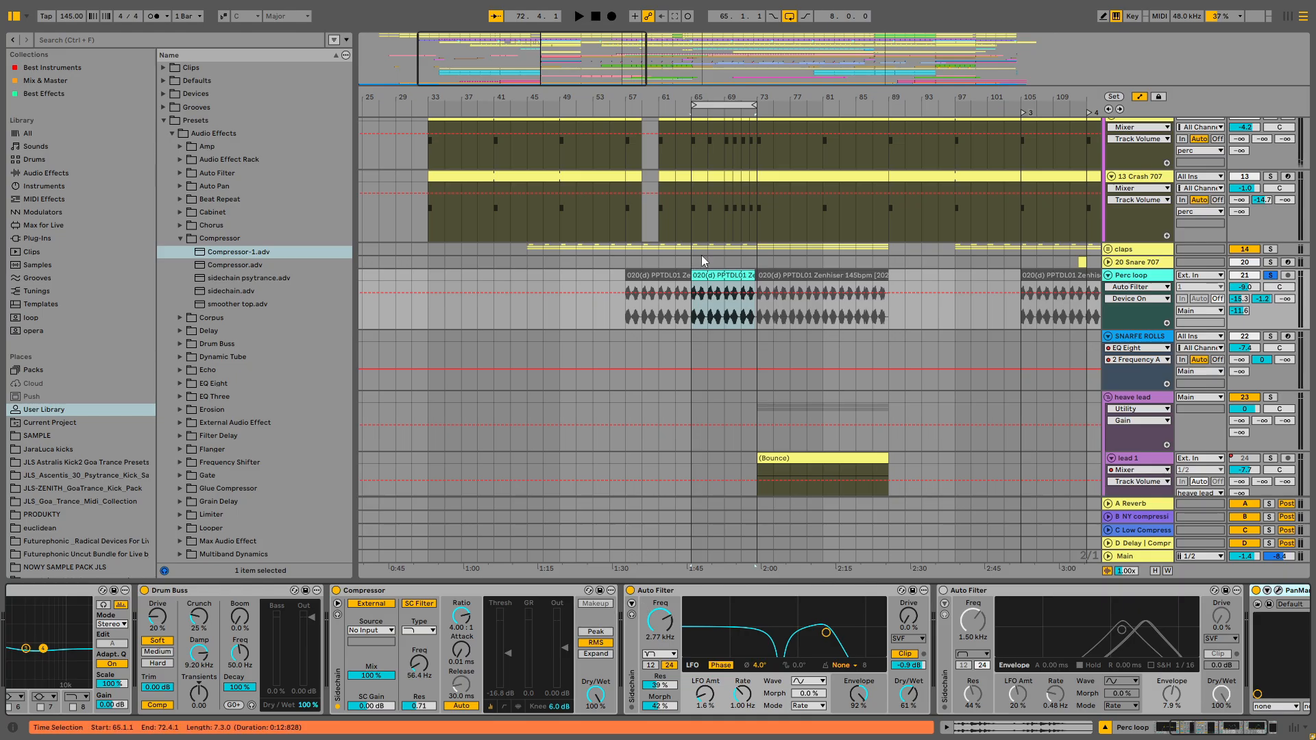
click(659, 654)
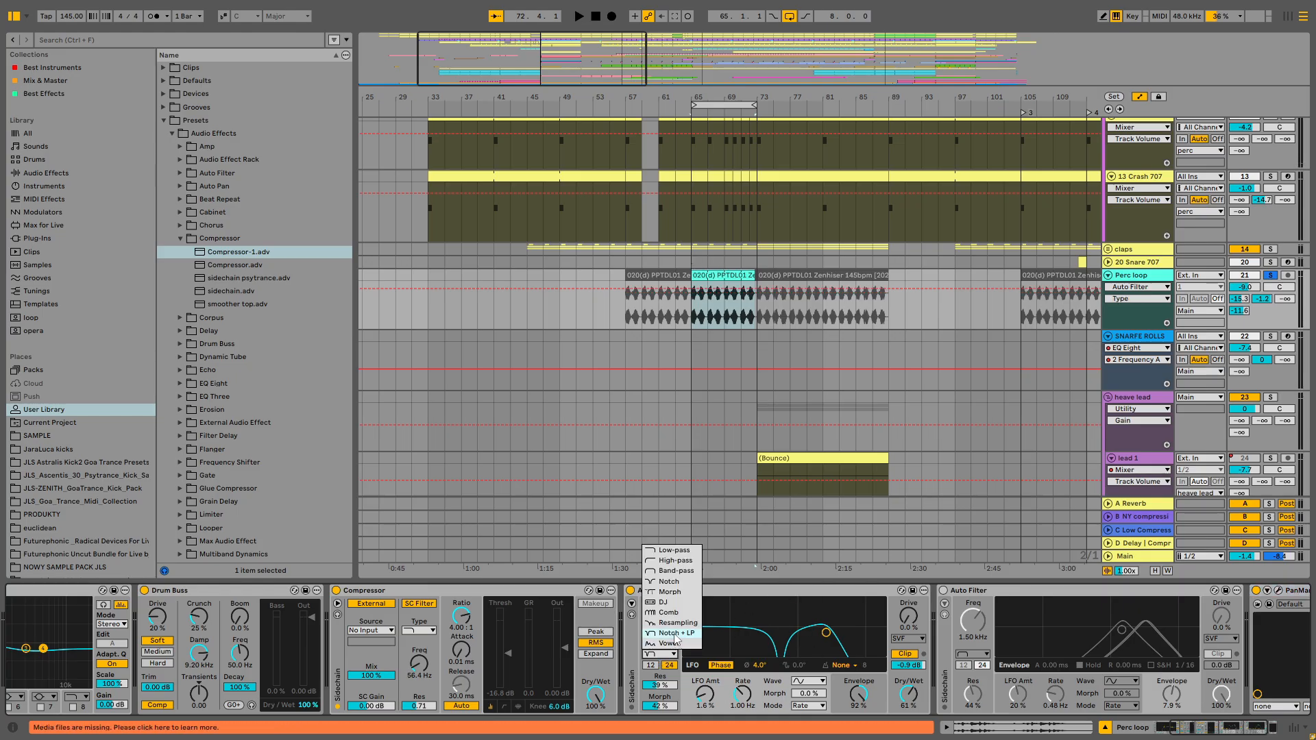
click(713, 700)
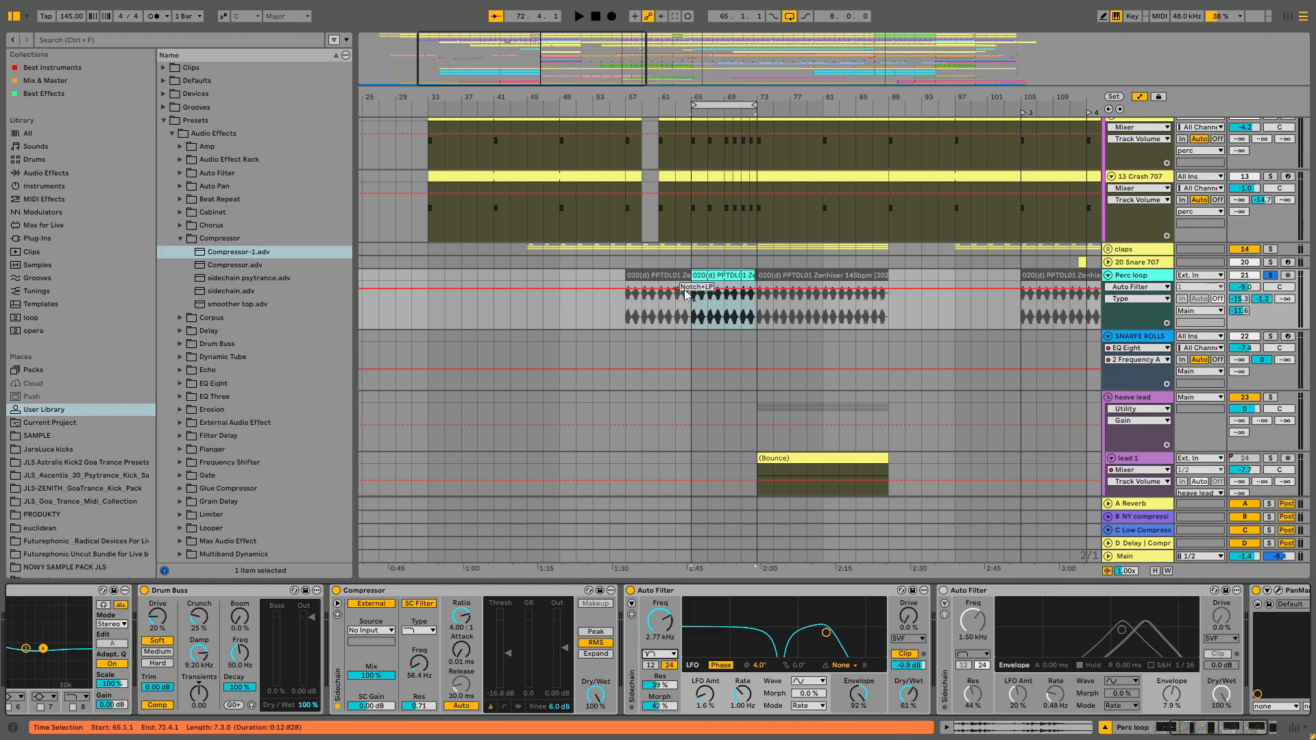
- Turn the second Auto Filter on and audition the looped Perc loop section
key(space)
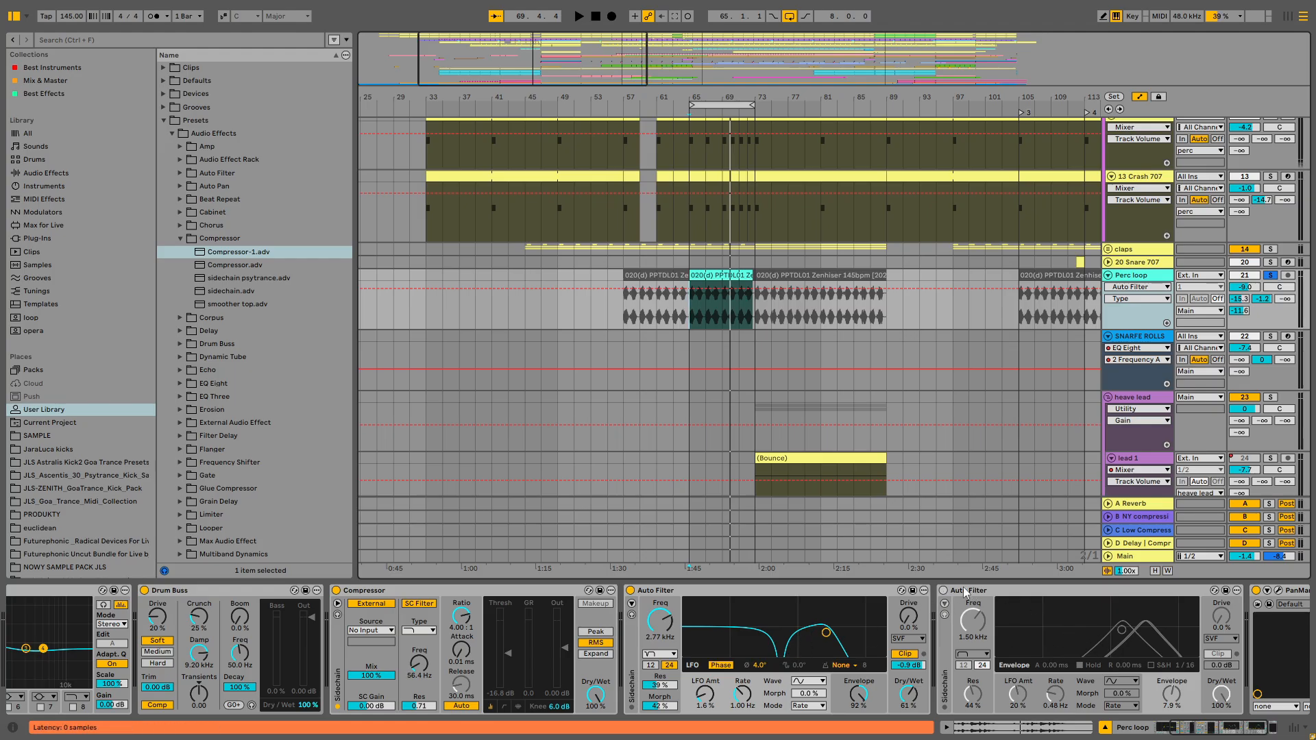
click(943, 591)
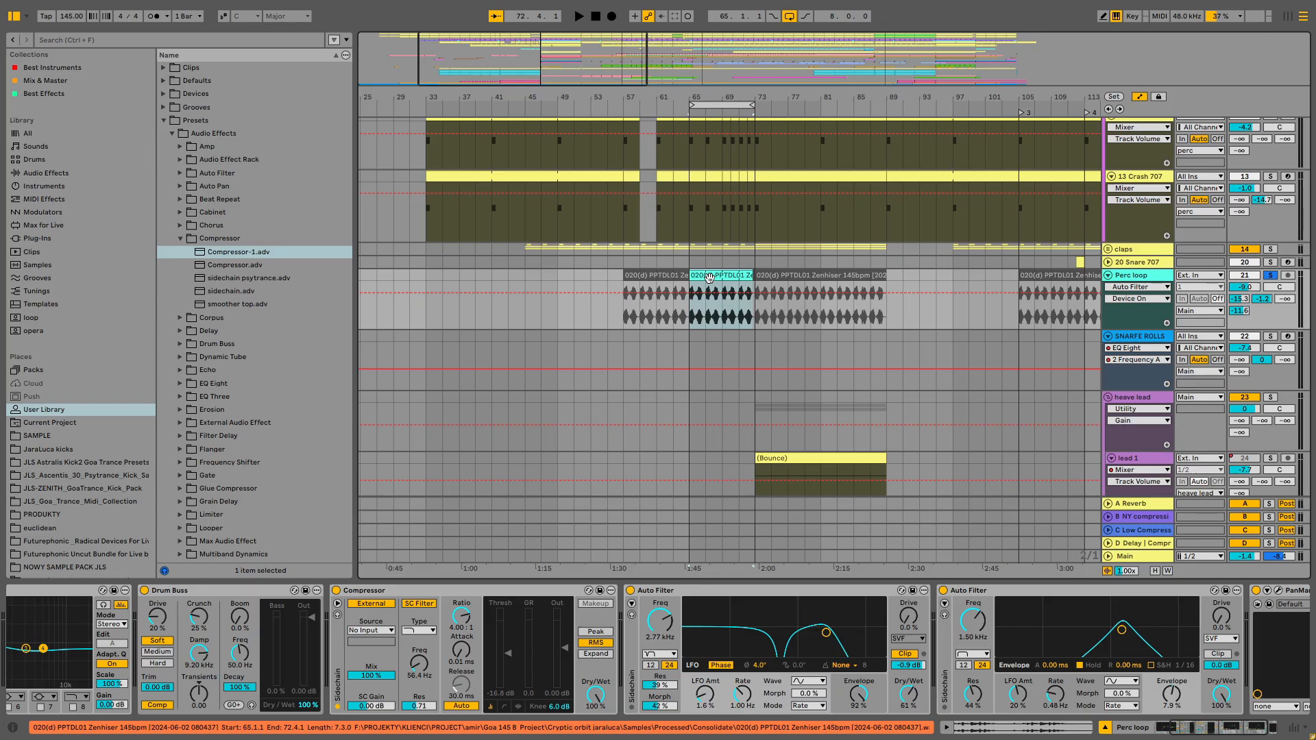
key(space)
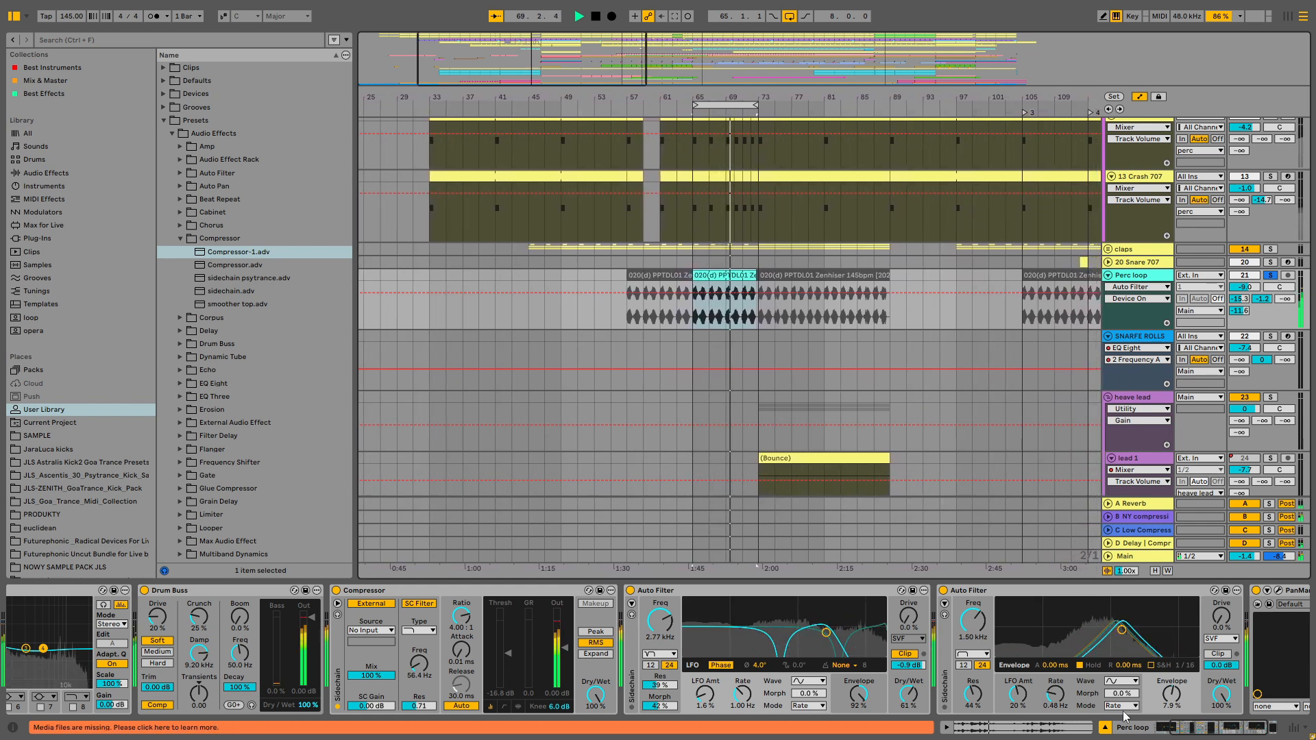
- Stop playback and duplicate the Perc loop track
key(space)
right_click(1135, 279)
click(1169, 308)
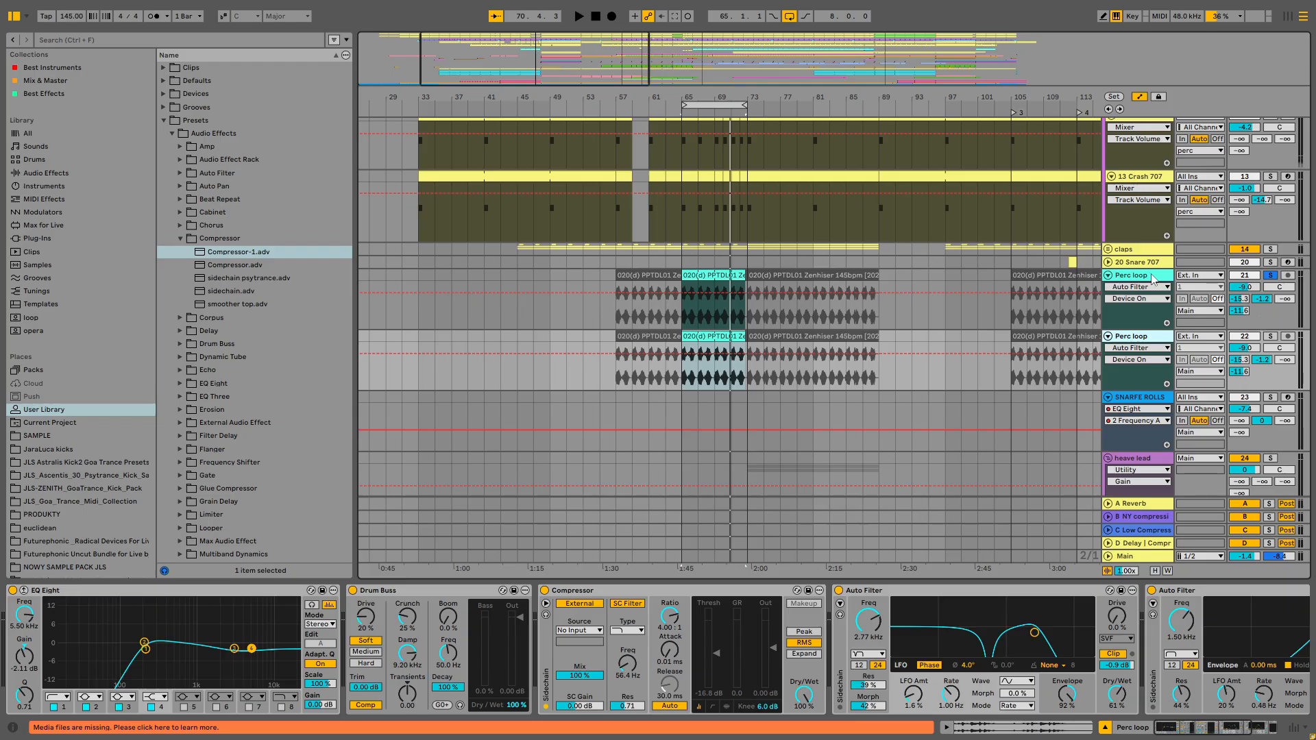
- On the original Perc loop's second Auto Filter, set the envelope amount to 60% and lower the frequency to about 386 Hz
scroll(1082, 686, right, 3)
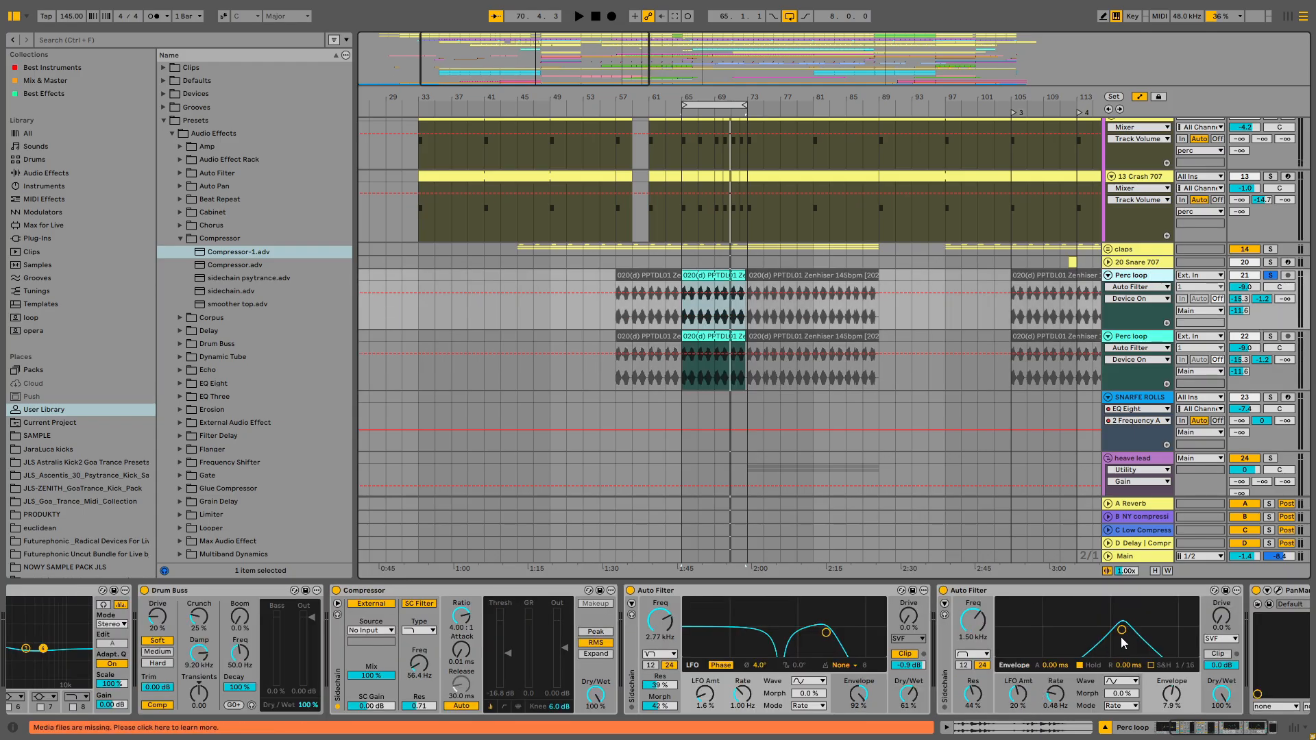
key(space)
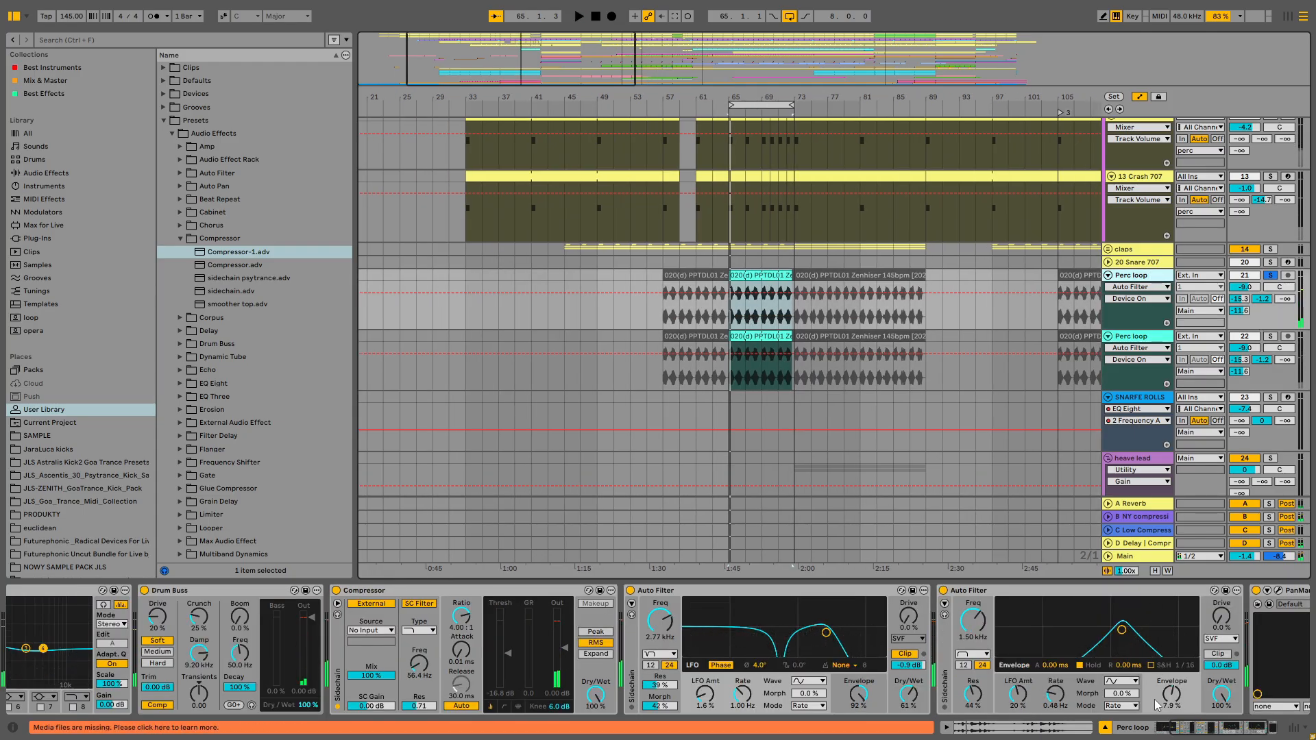
drag(1170, 707, 1170, 706)
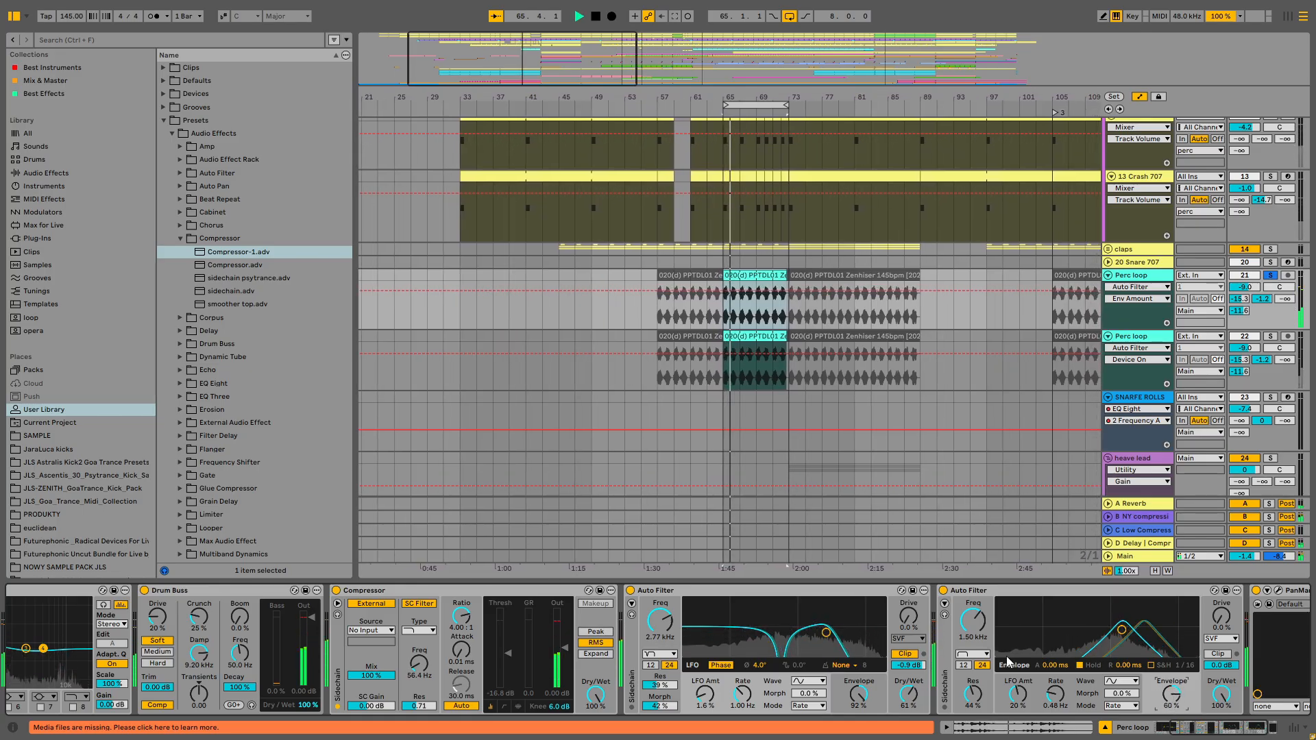
drag(979, 634, 971, 625)
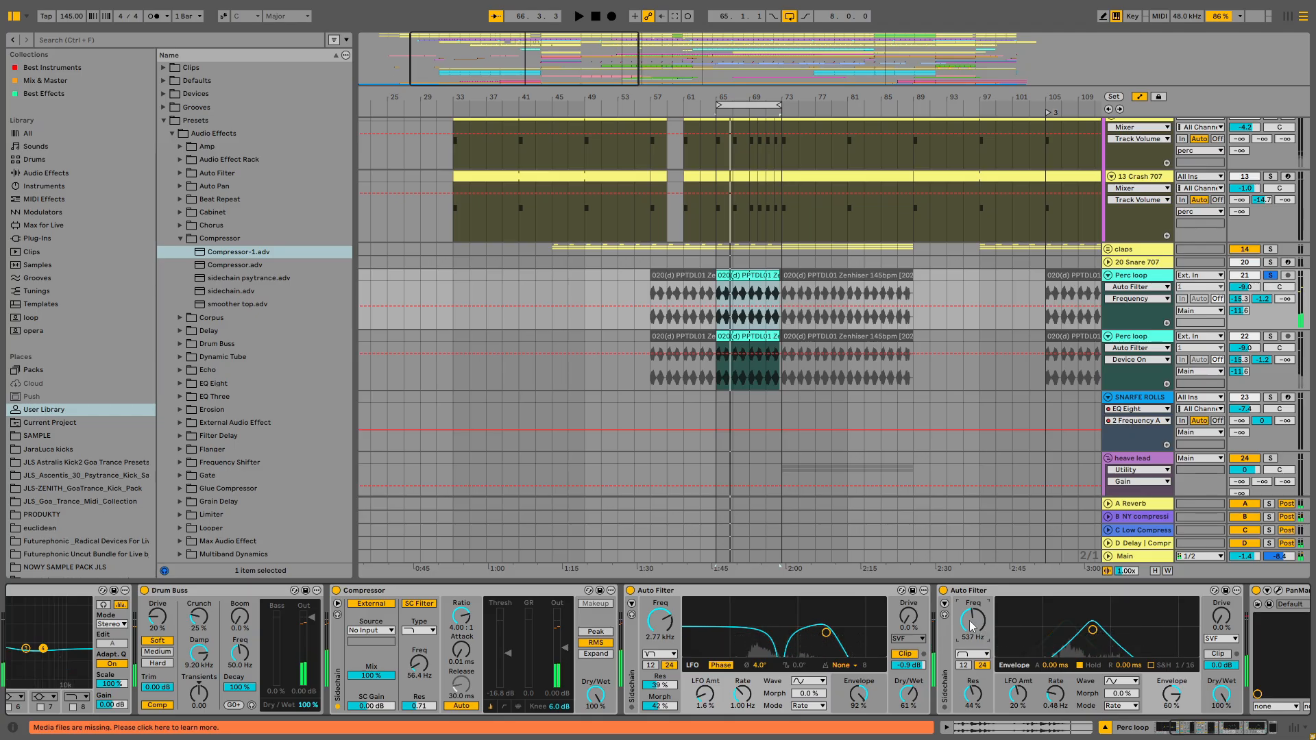
key(space)
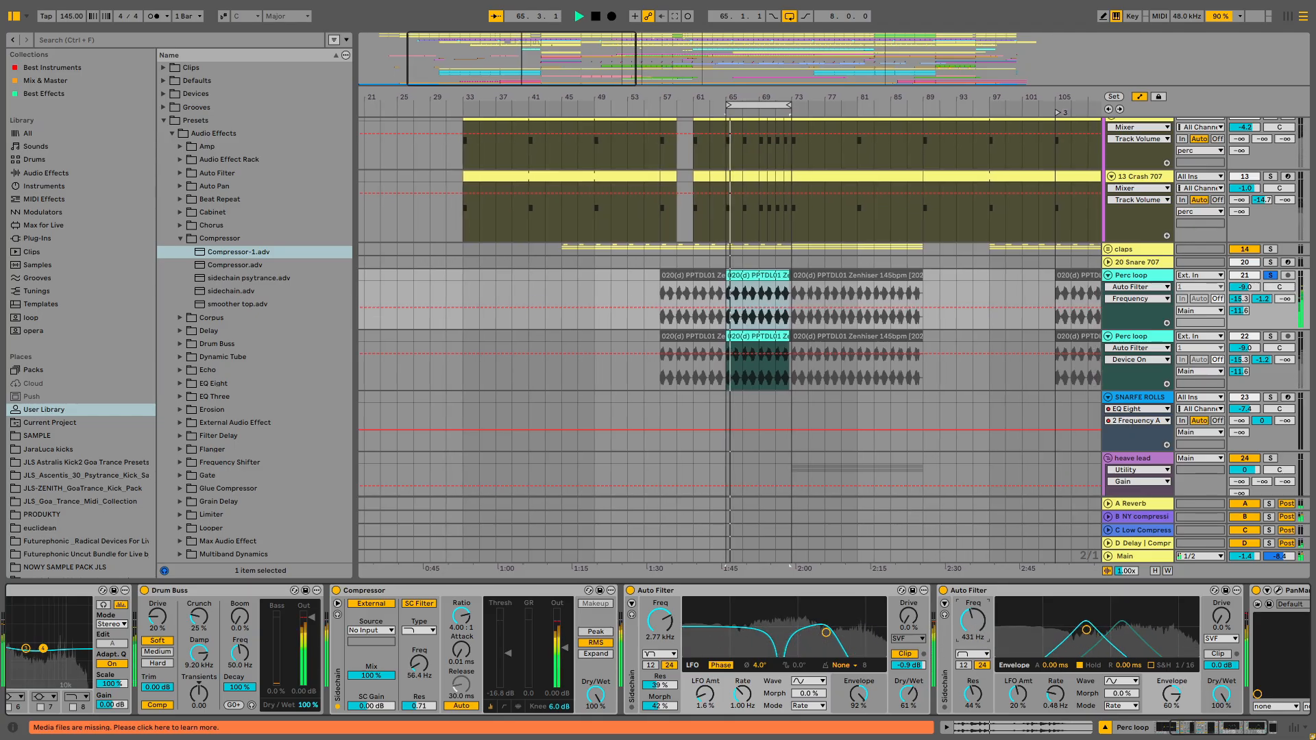
drag(985, 630, 985, 641)
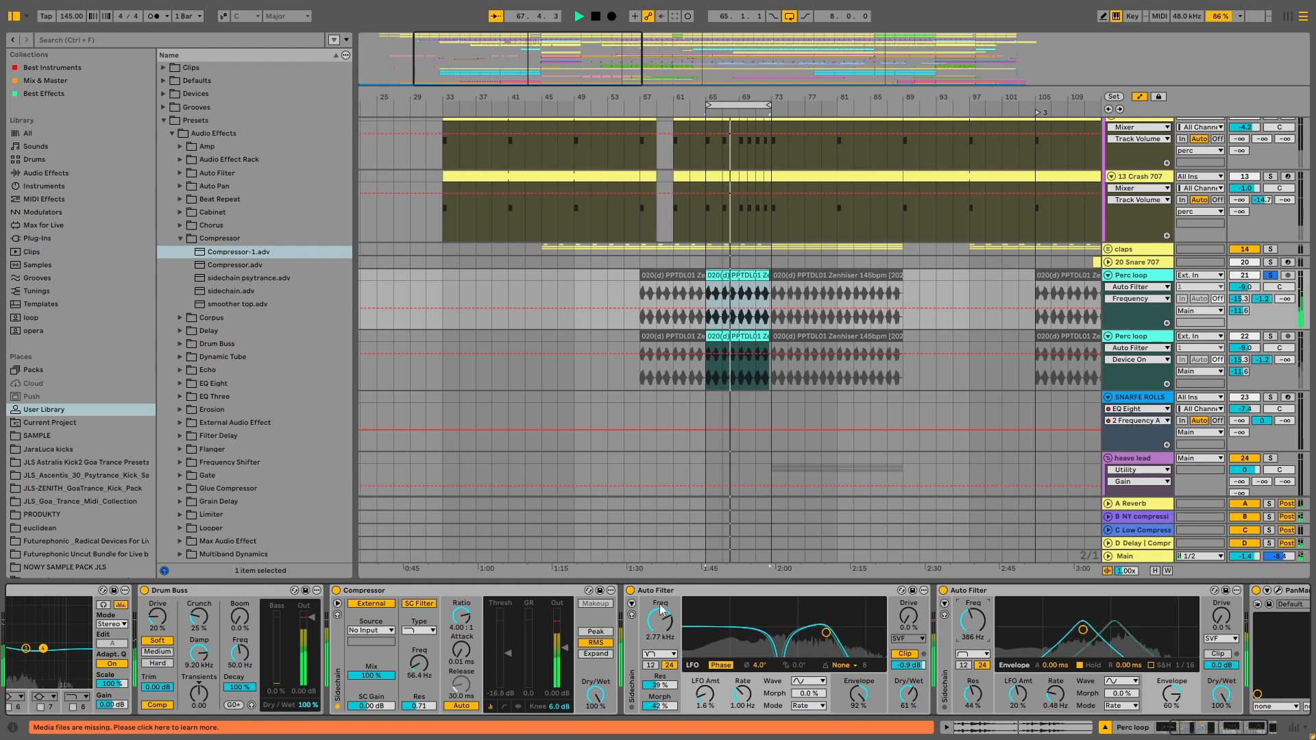
key(0)
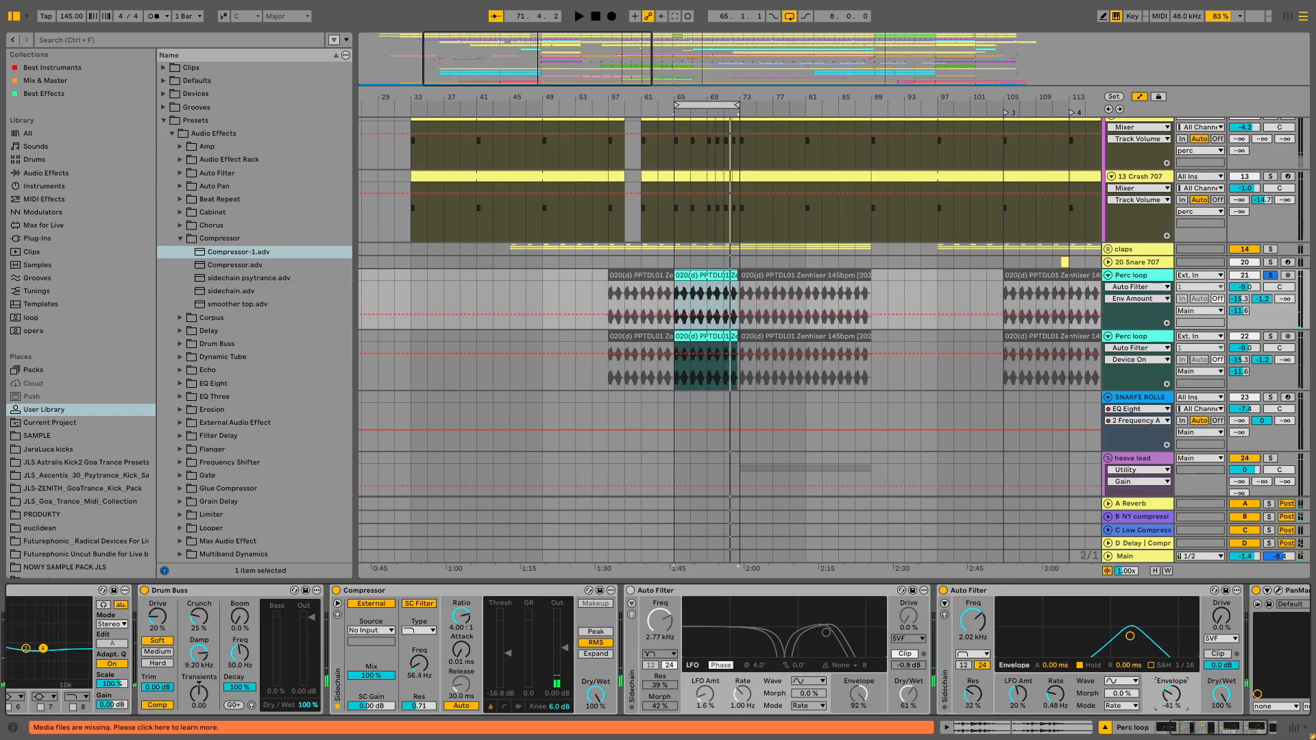
key(space)
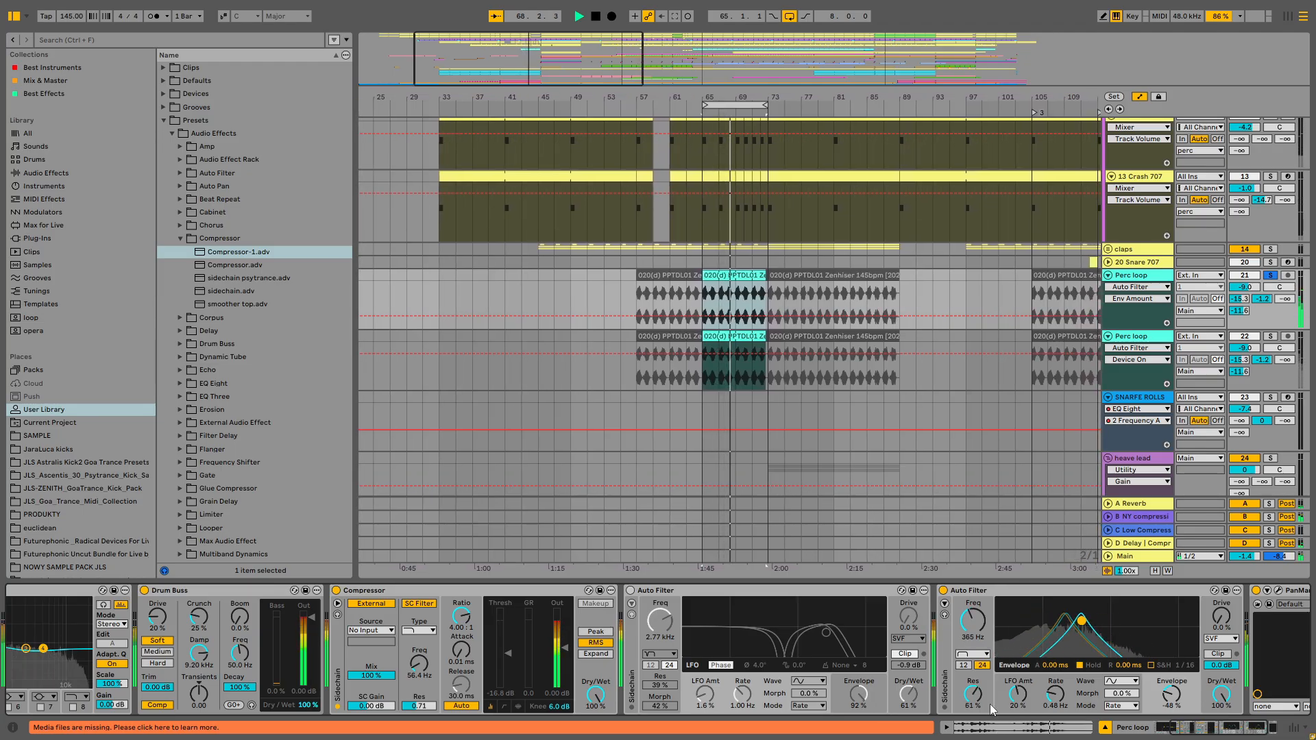
- Switch the second Auto Filter's LFO rate to synced mode at 1/8
mouse_move(1065, 703)
mouse_down()
mouse_move(1064, 668)
mouse_move(1049, 693)
mouse_up()
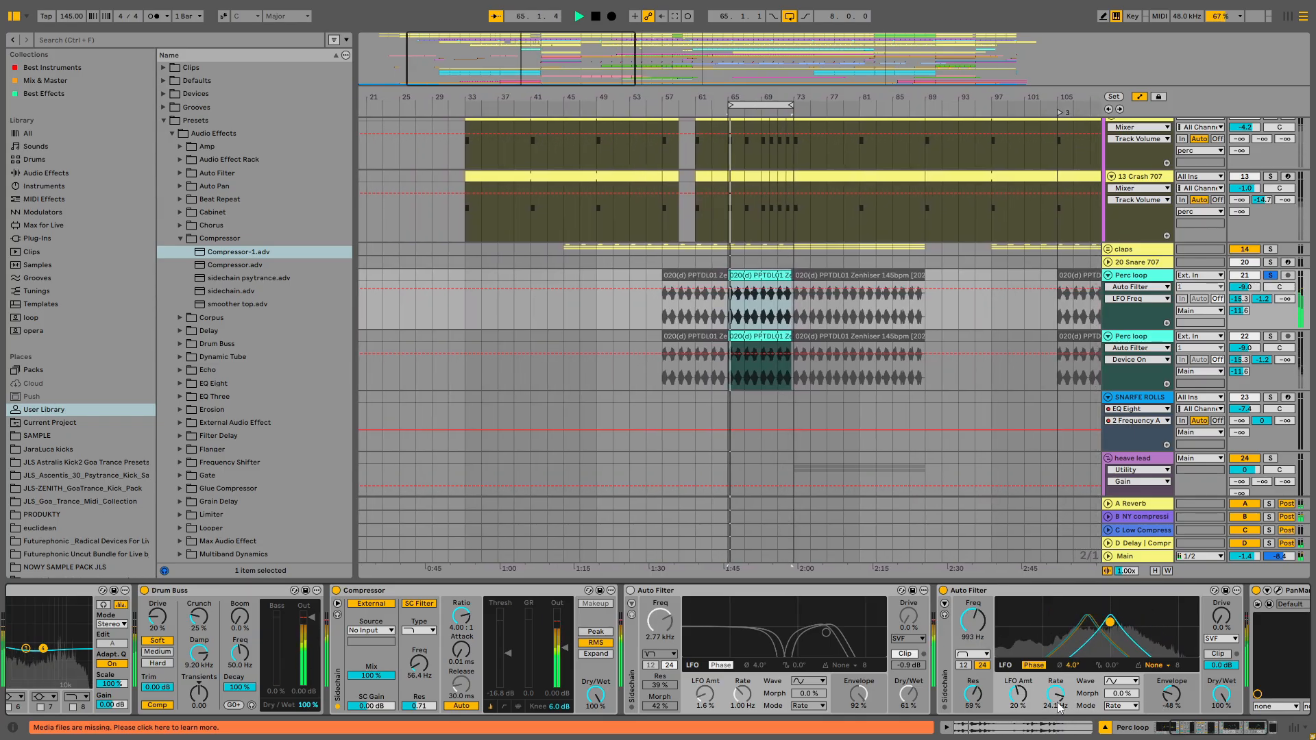
drag(1059, 706, 1059, 715)
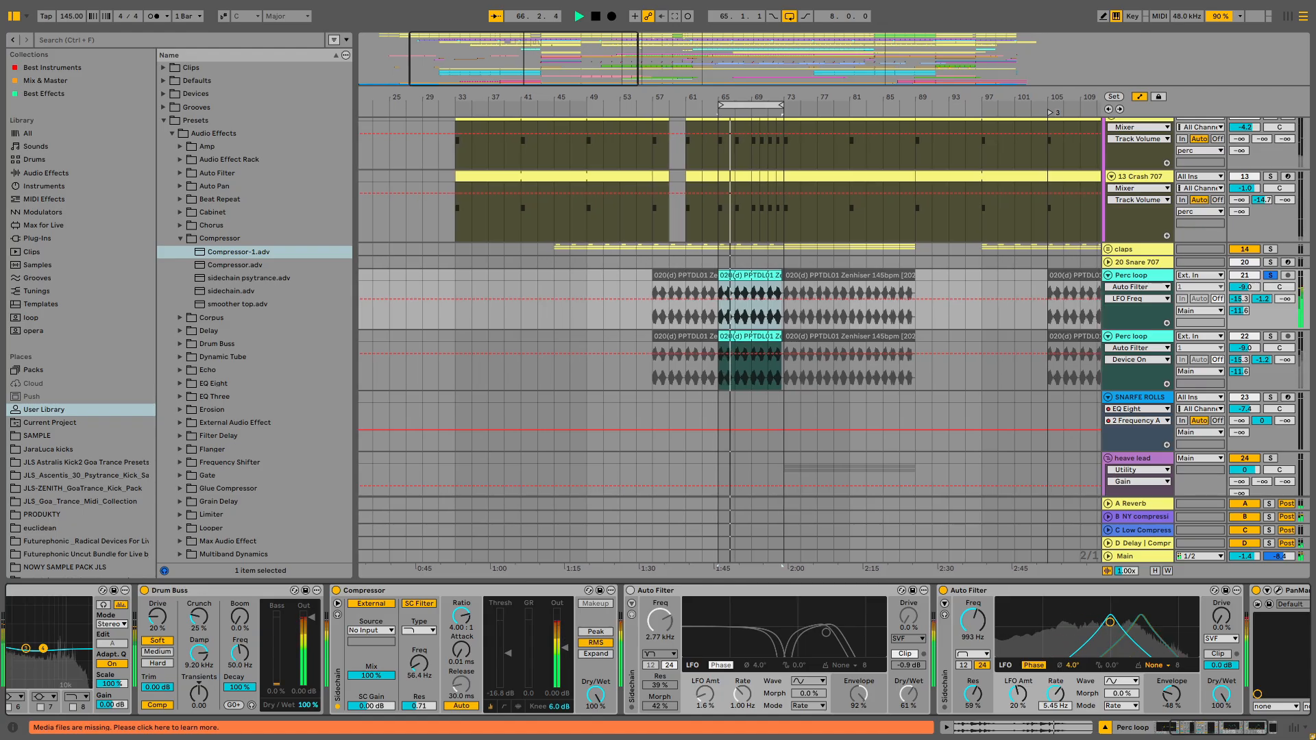
click(1123, 706)
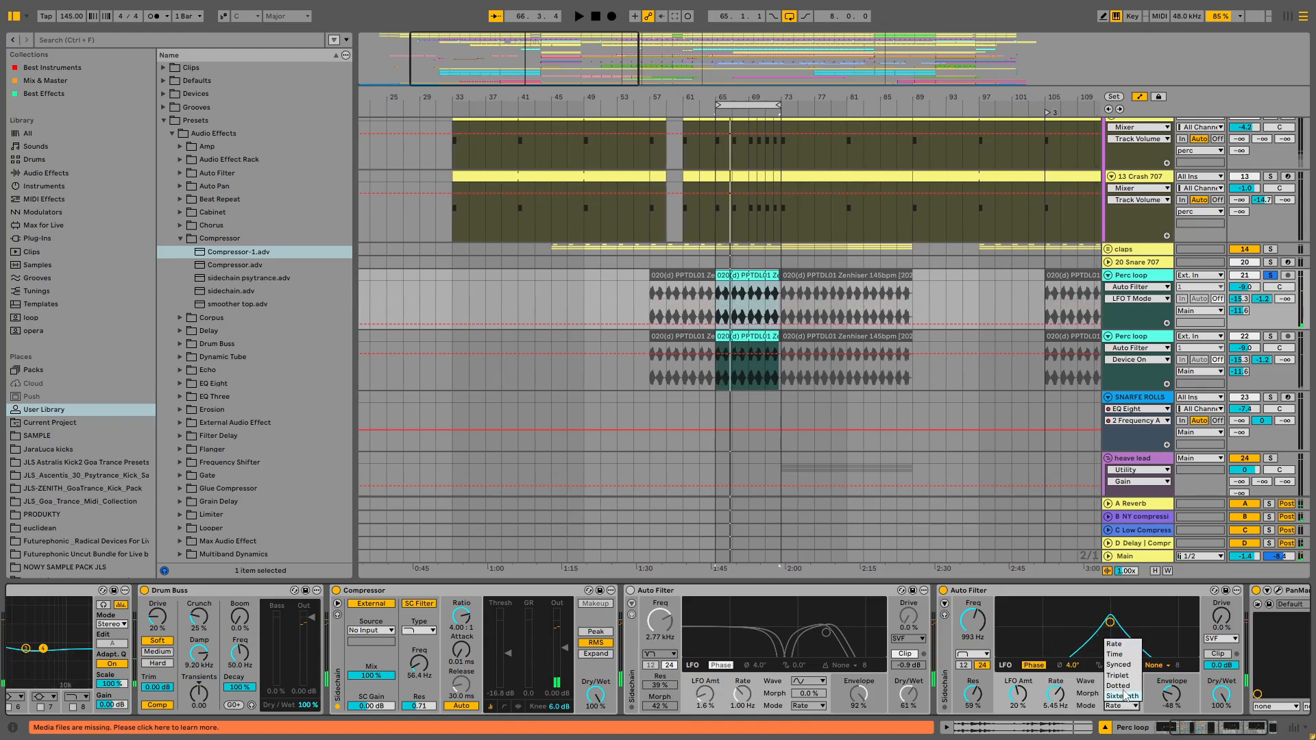
click(1119, 665)
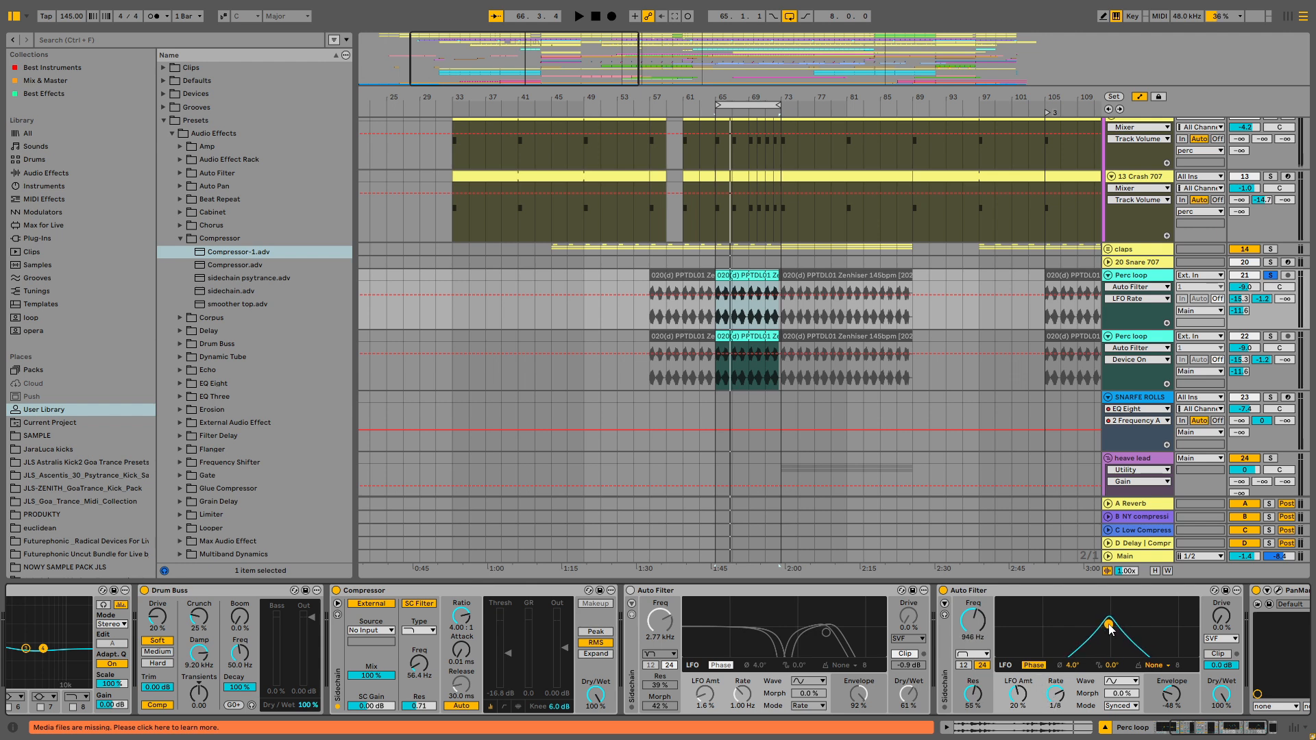
- Set the second Auto Filter's LFO amount to 6.9% and envelope amount to -32% while playing
key(space)
drag(1172, 694, 1173, 714)
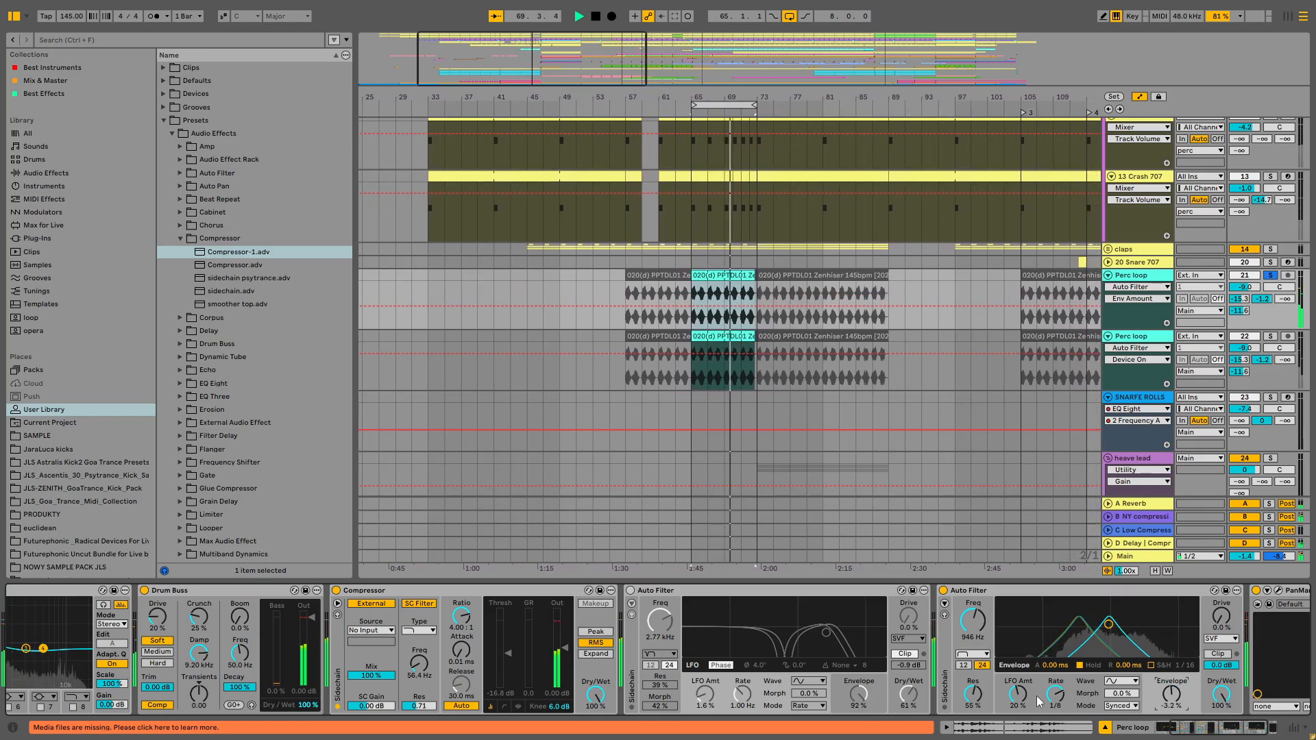
drag(1029, 705, 1061, 704)
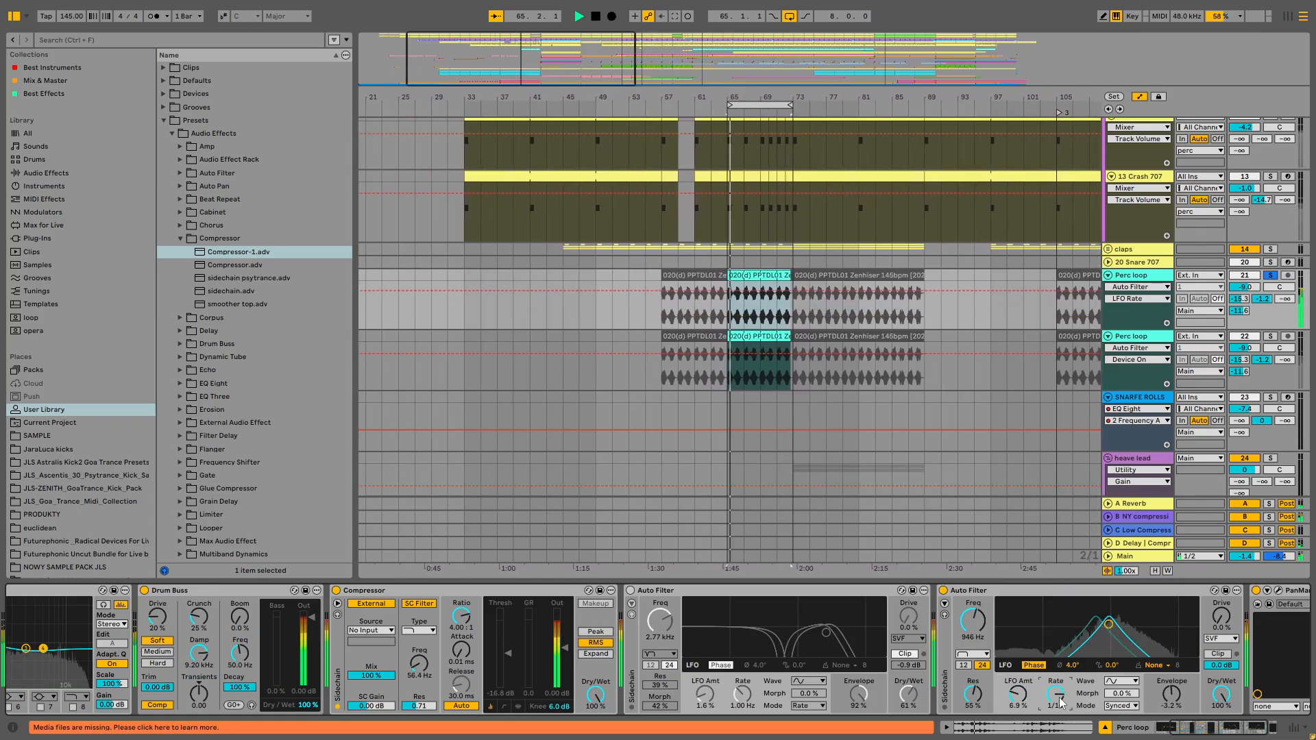
drag(1172, 694, 1172, 719)
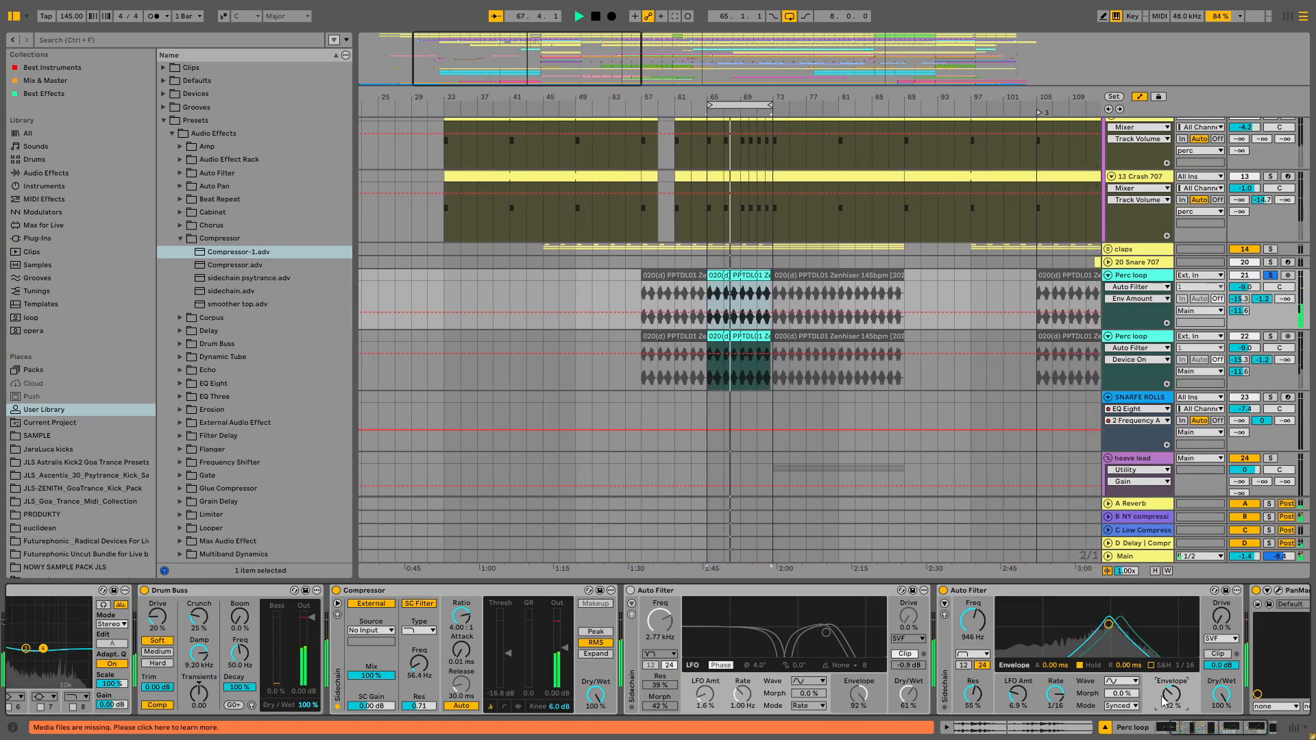
- Solo the original Perc loop track, deactivate the duplicate Perc loop track, and play
click(1272, 275)
click(1245, 337)
key(space)
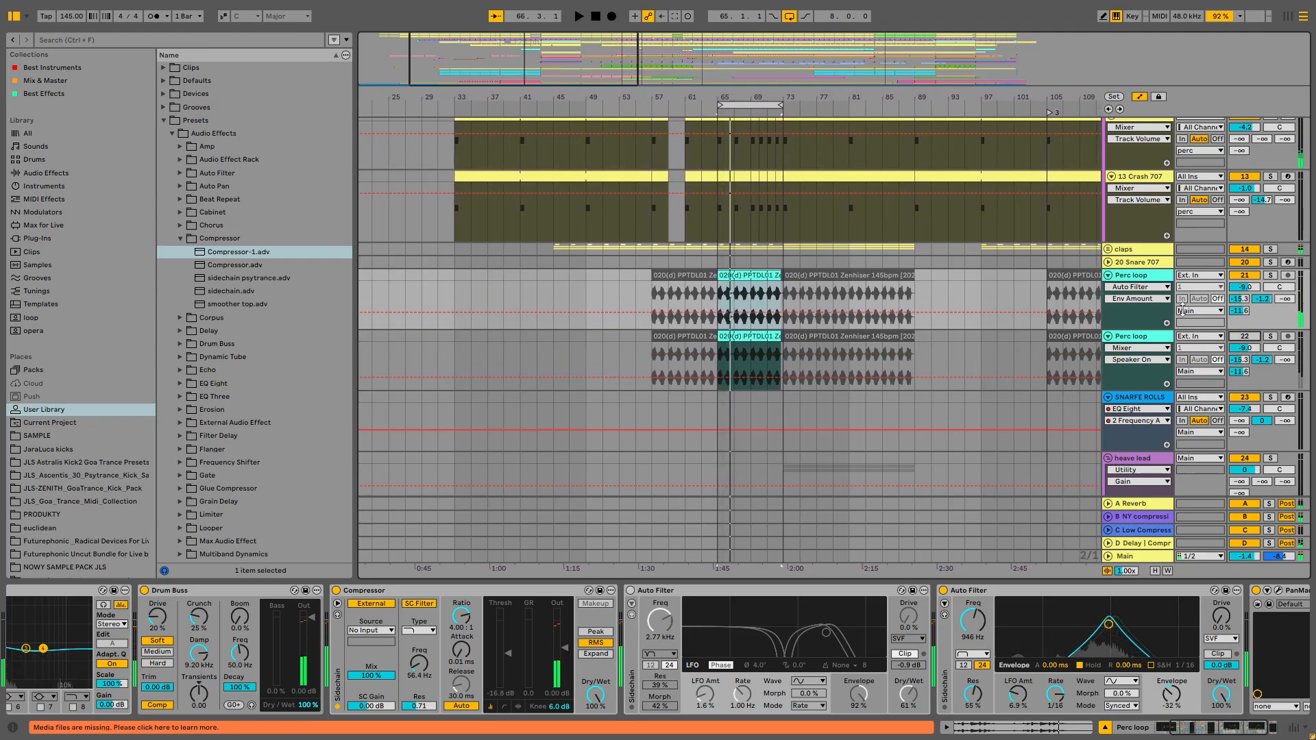
- Raise the original Perc loop track's volume, stop playback, and unsolo the track
drag(1250, 288, 1251, 262)
key(space)
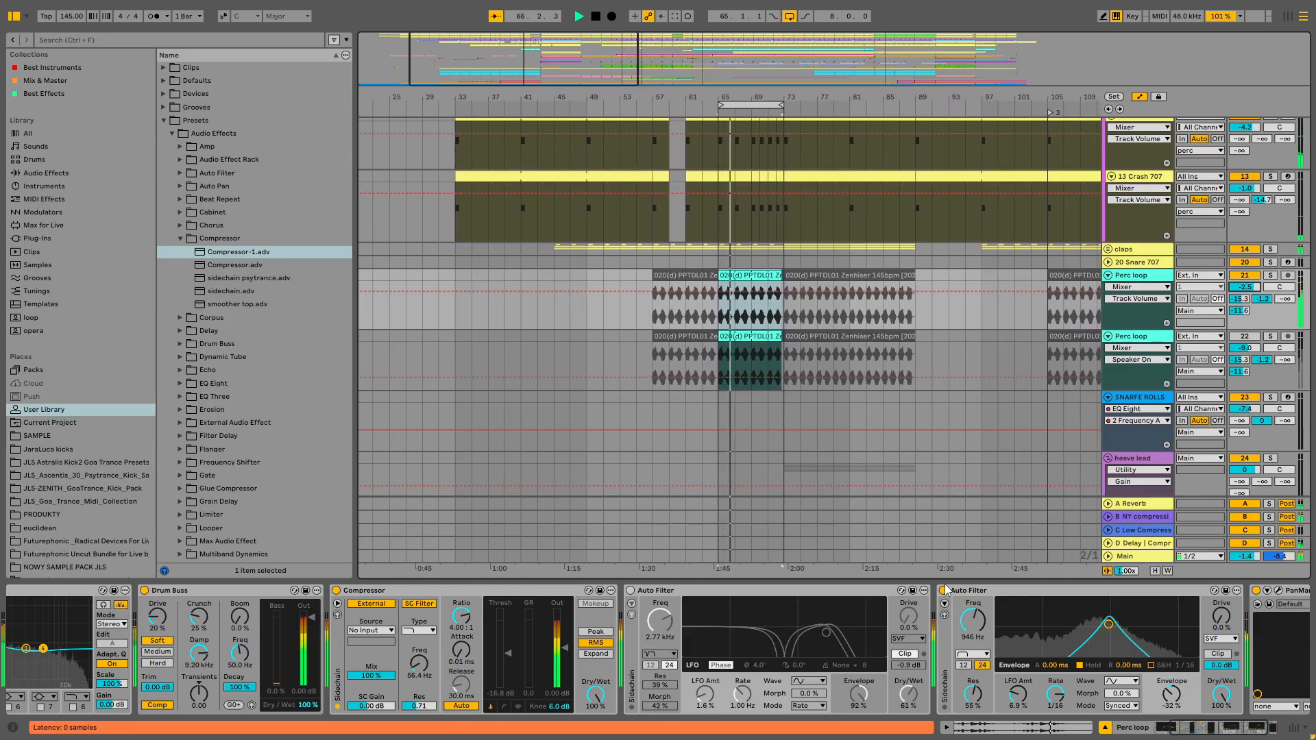
click(1270, 275)
- Set the second Auto Filter's LFO amount to 29% and its LFO rate to 1
click(1069, 706)
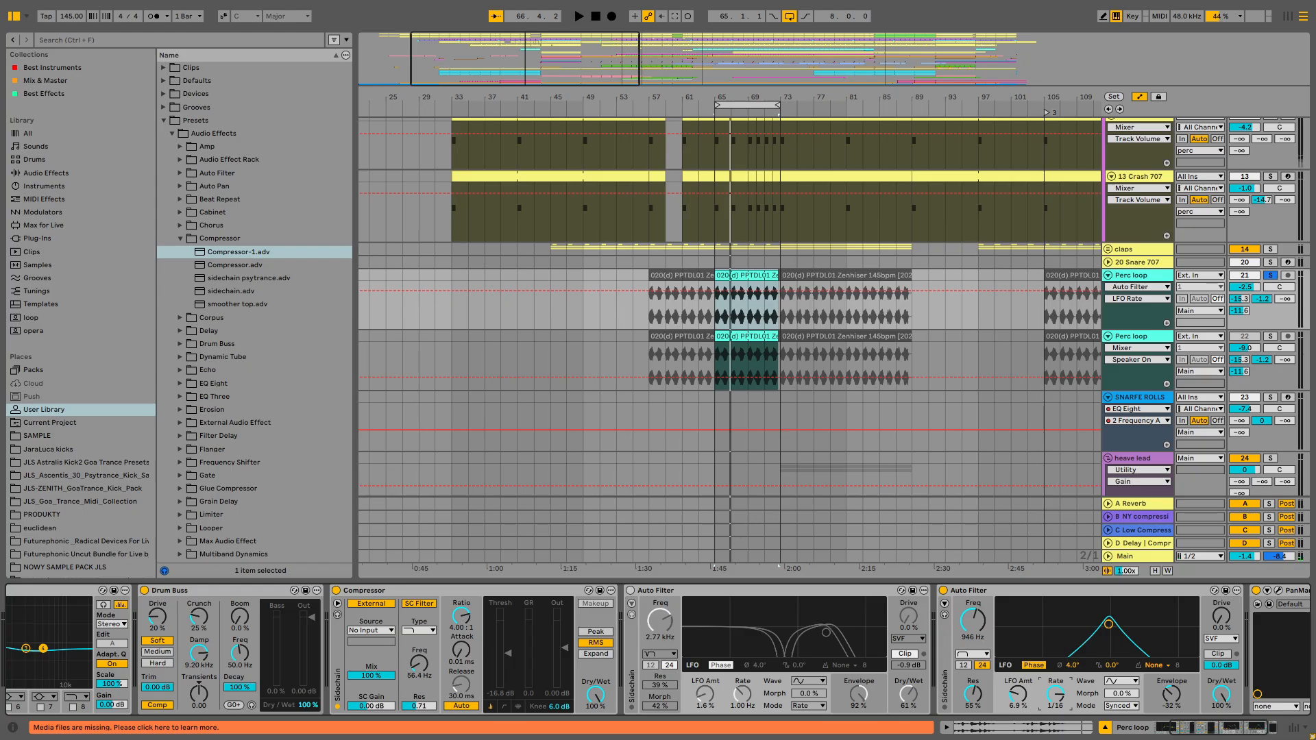
drag(1057, 695, 1057, 701)
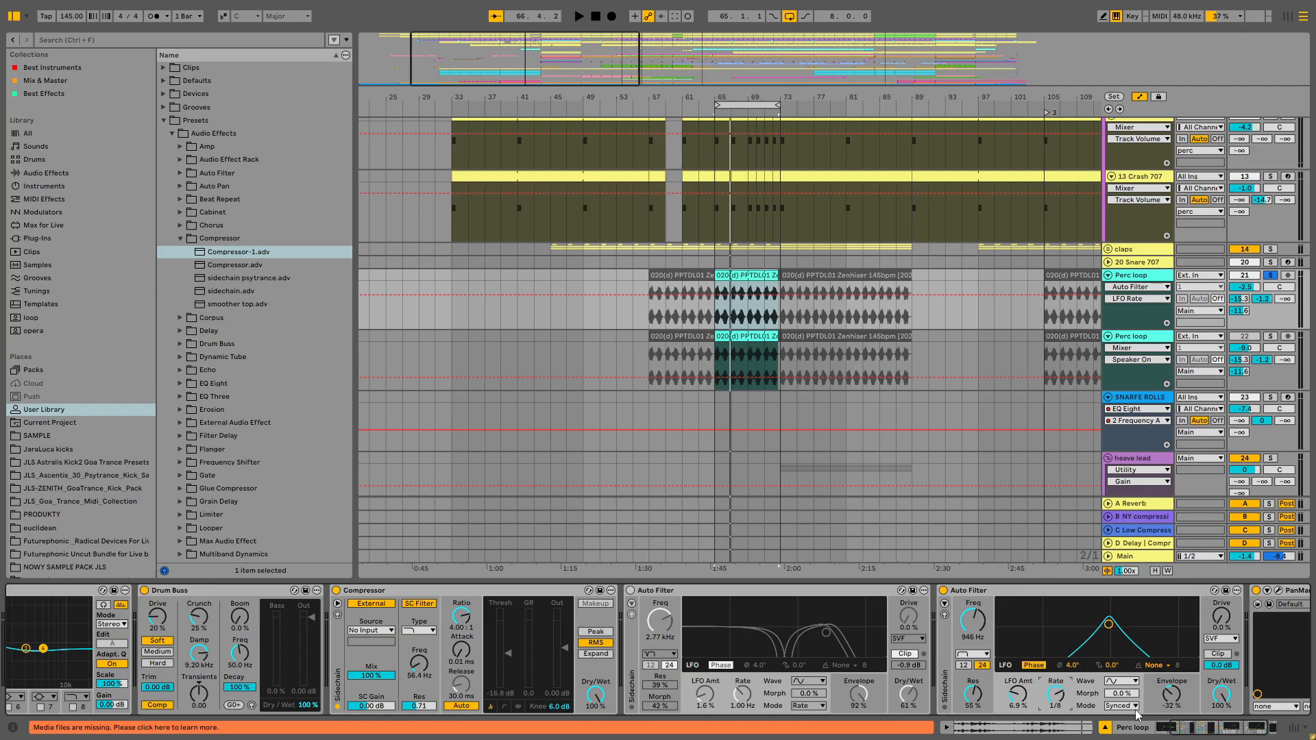
key(space)
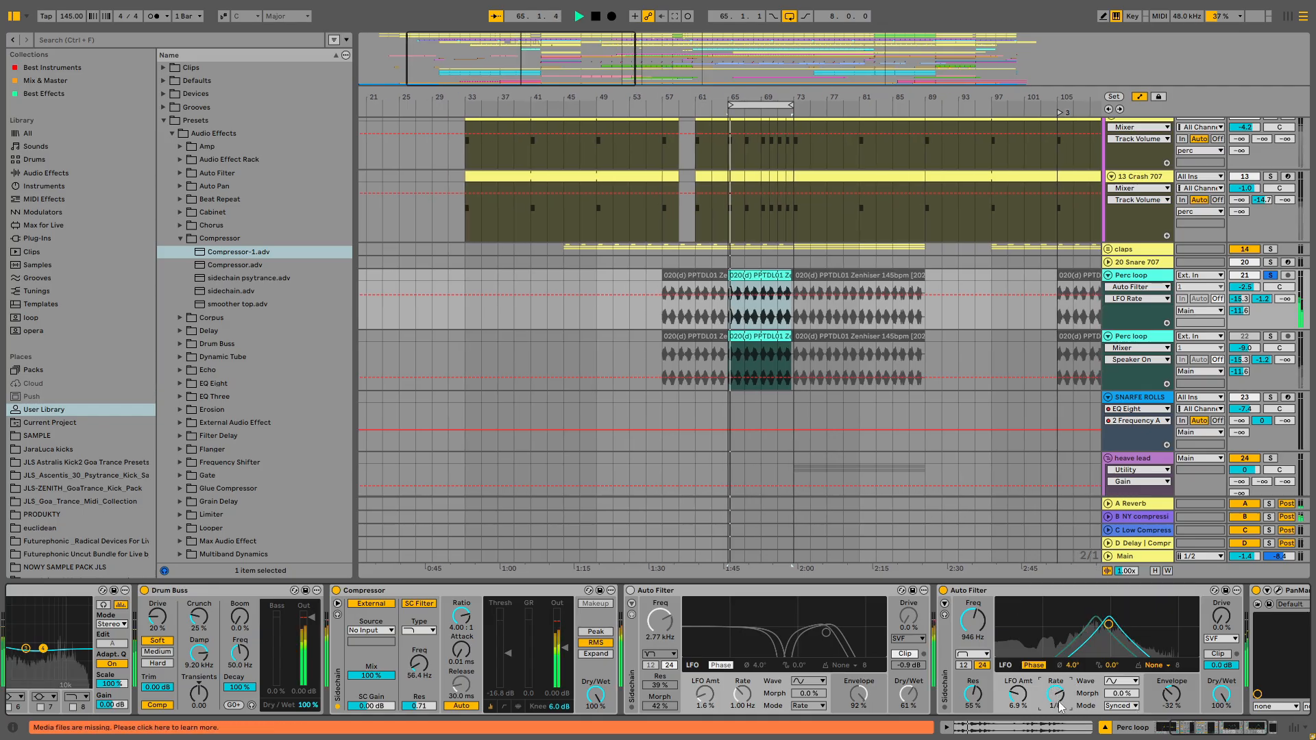
drag(1056, 695, 1022, 709)
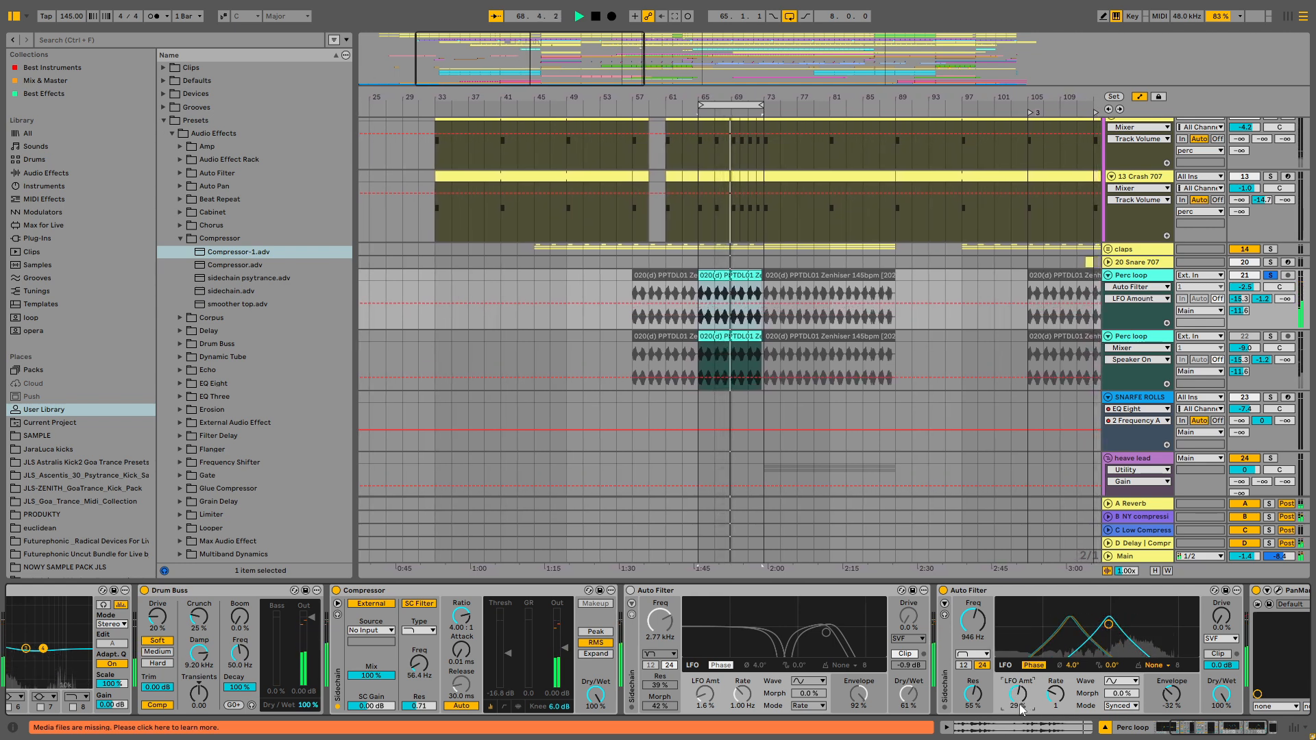
- Change the second Auto Filter's filter type to Comb and play the section
click(973, 655)
click(989, 625)
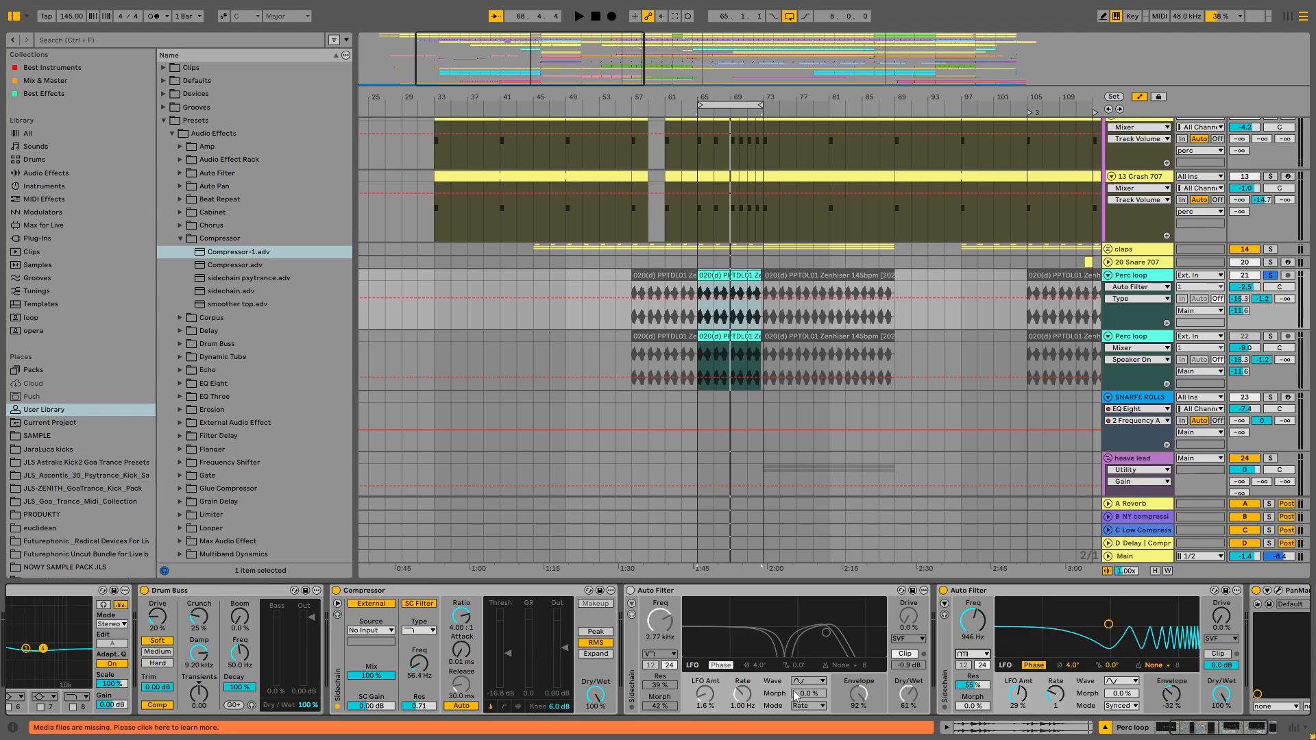
key(space)
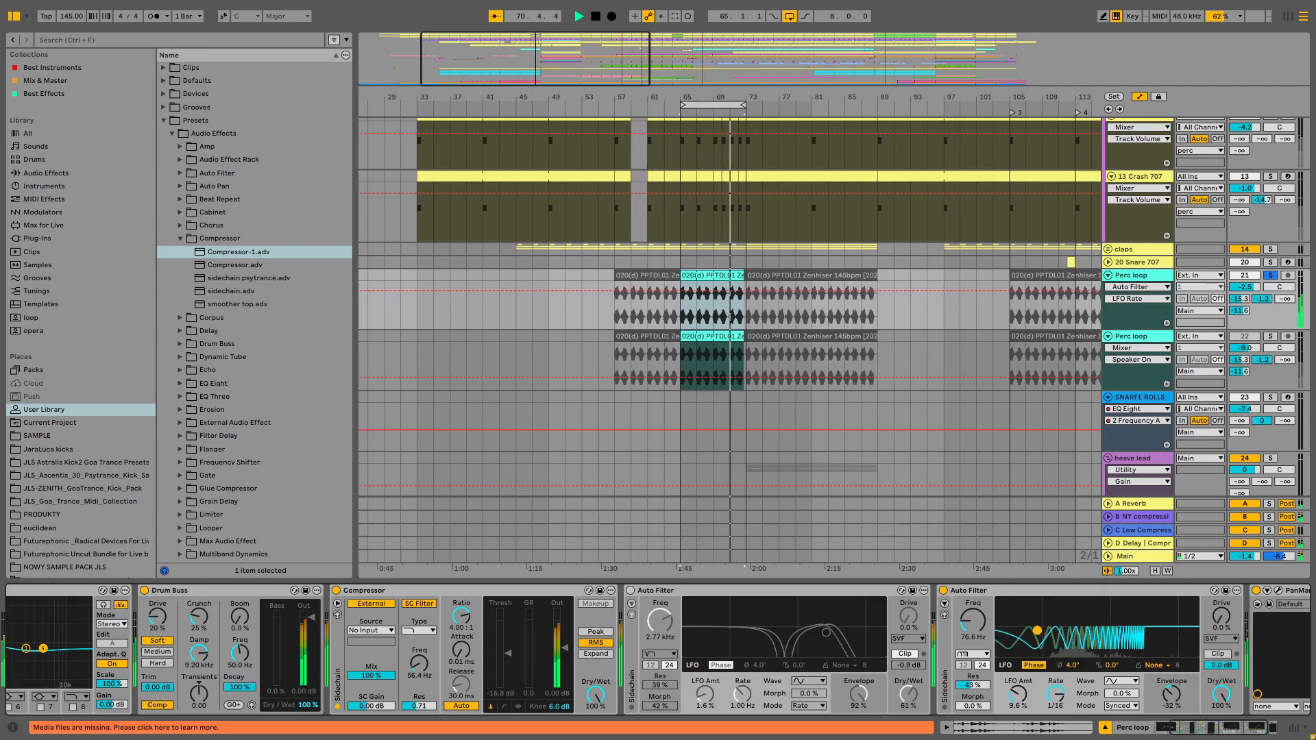
- Set the second Auto Filter's envelope amount to -71% and morph to 88%
drag(1179, 699, 1179, 689)
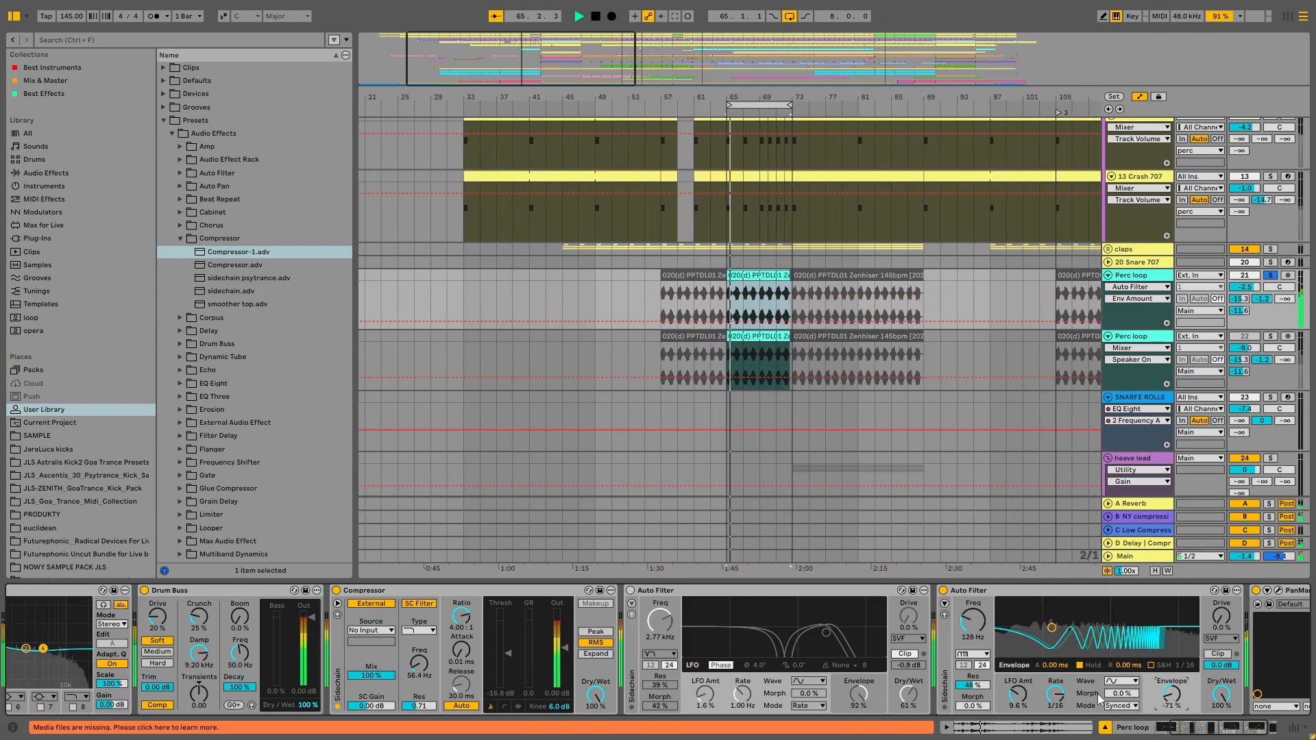
drag(973, 705, 973, 692)
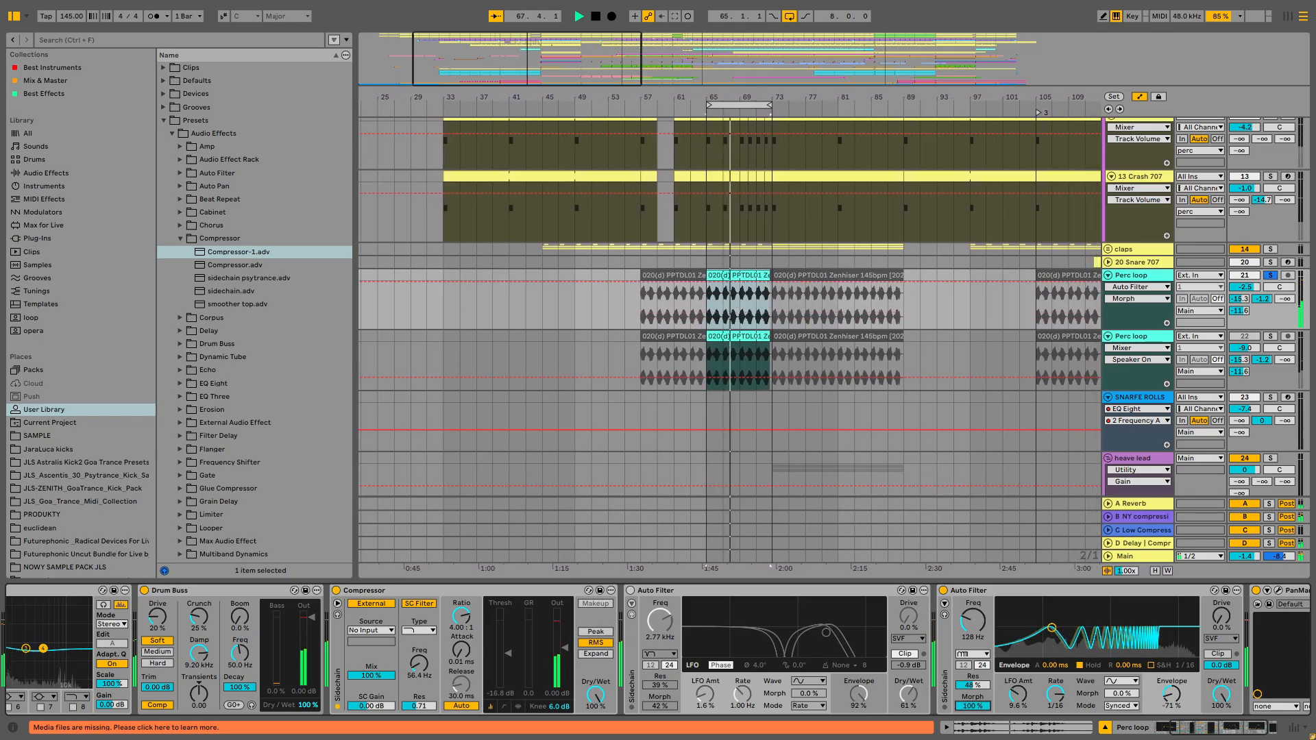
- Adjust the second Auto Filter's synced LFO settings and start playback
click(1126, 707)
click(1096, 708)
key(space)
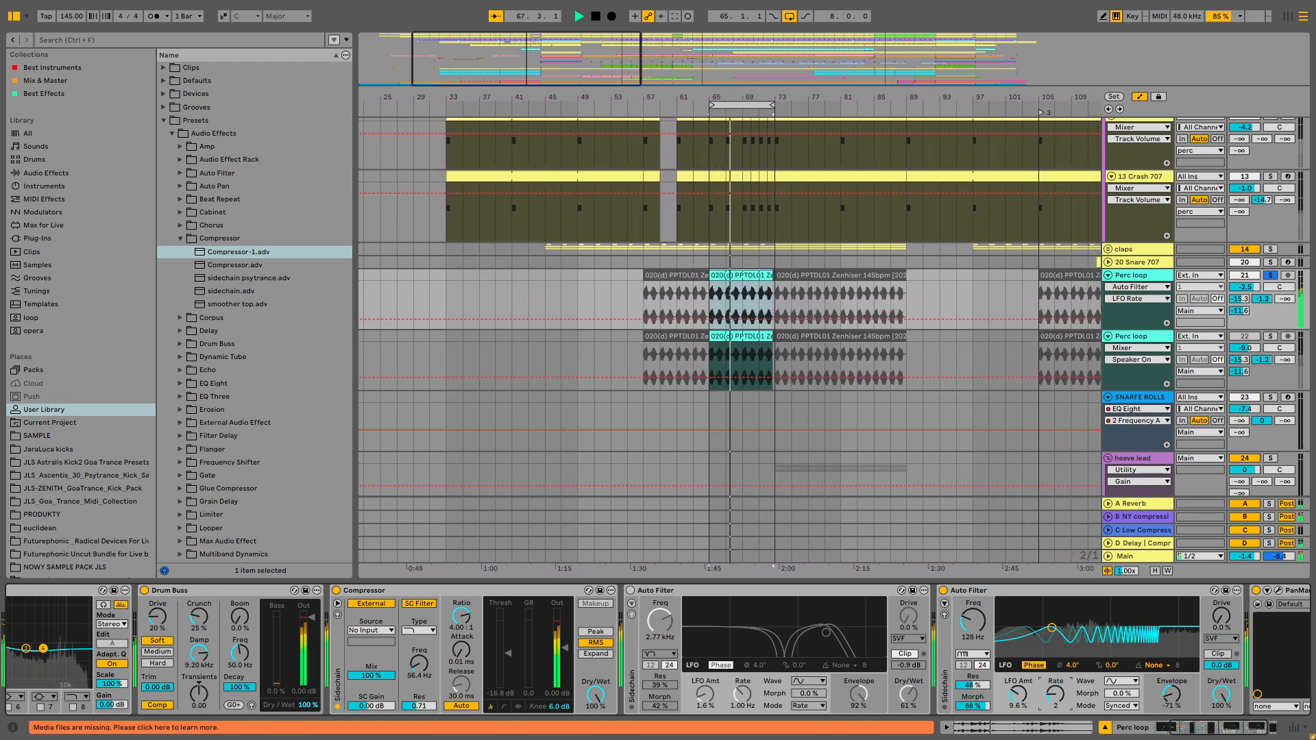
- Set the second Auto Filter's envelope amount to 57% and stop playback
drag(1168, 699, 1167, 655)
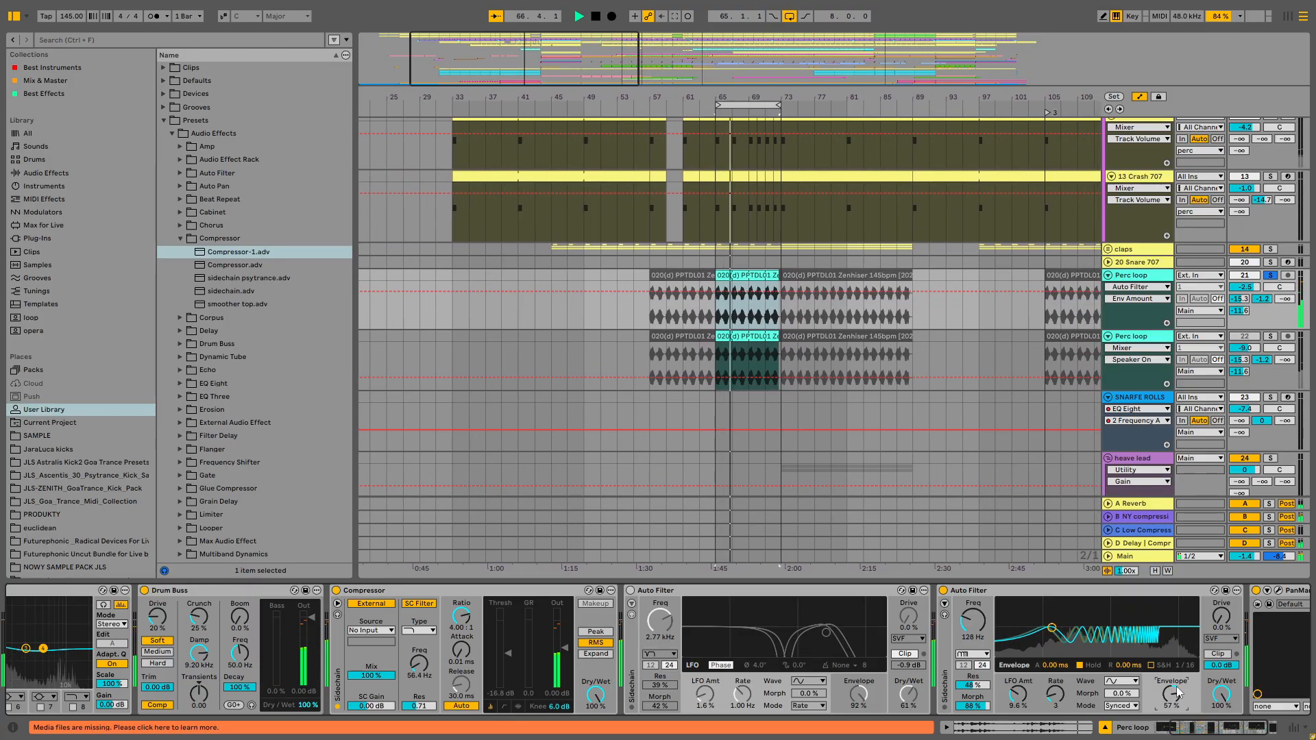
key(space)
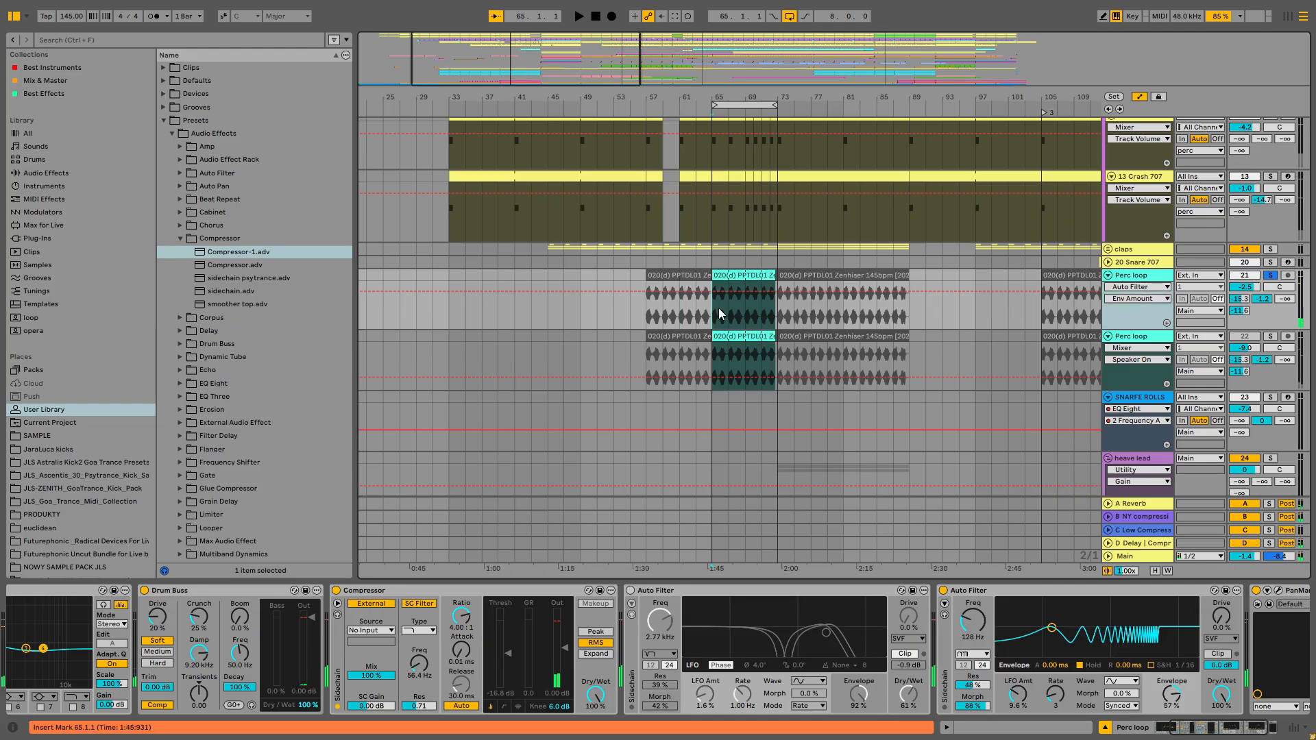
- Audition the soloed Perc loop track while raising its volume, then unsolo it
click(1271, 276)
key(space)
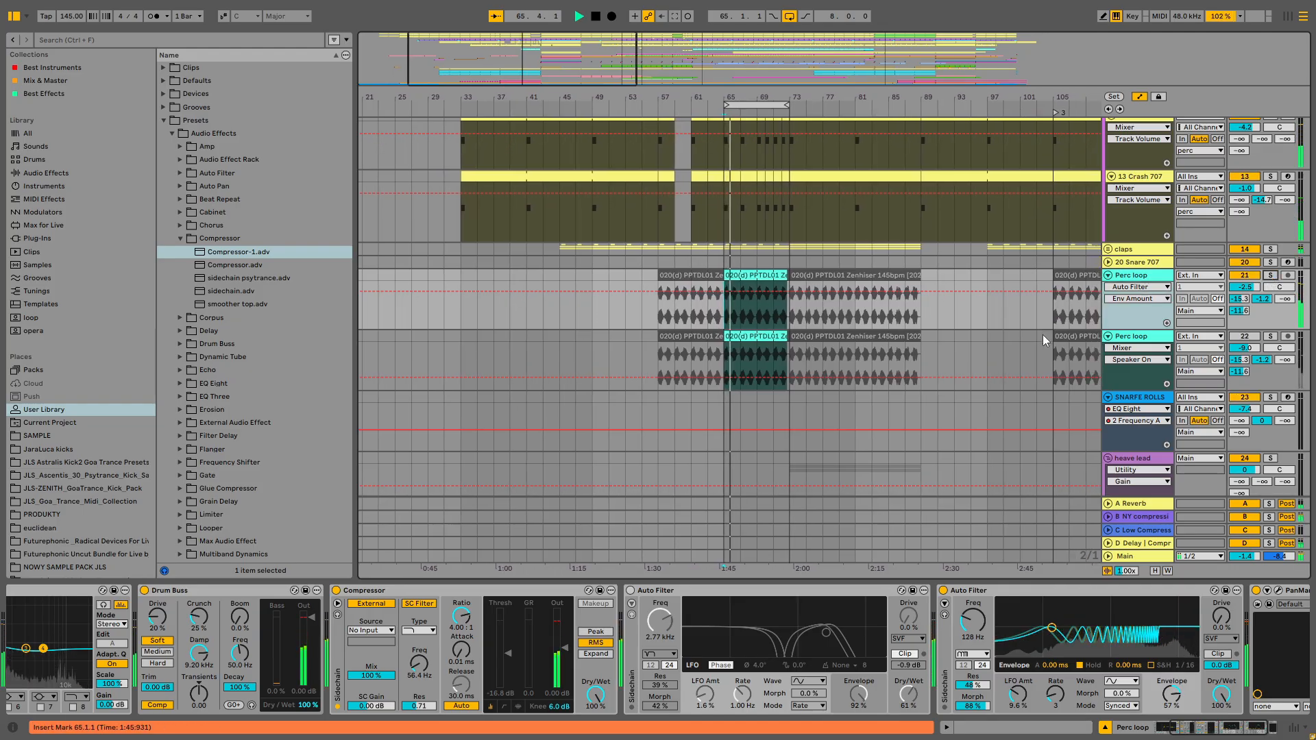
drag(1245, 288, 1244, 273)
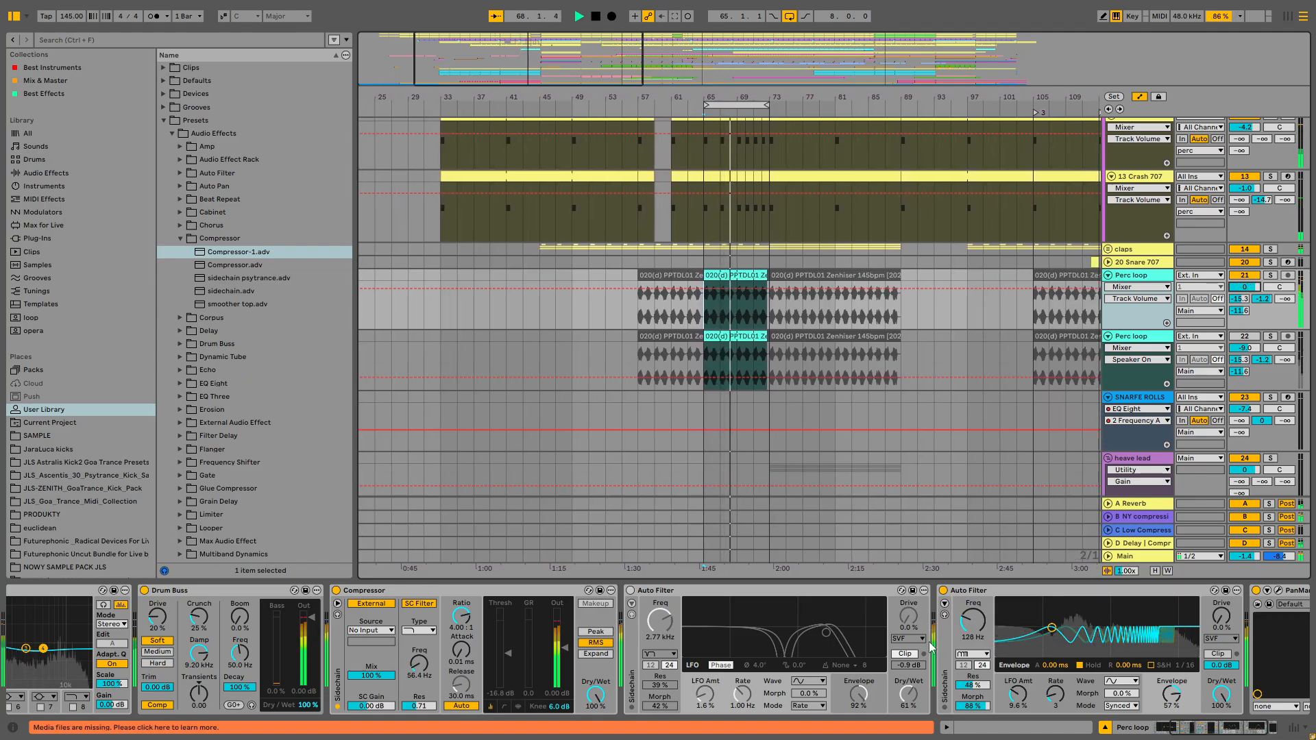
click(1270, 276)
key(space)
- Select the kick bass track, resume playback, and enlarge the arrangement area over the device panel
drag(1299, 458, 1309, 112)
click(1278, 132)
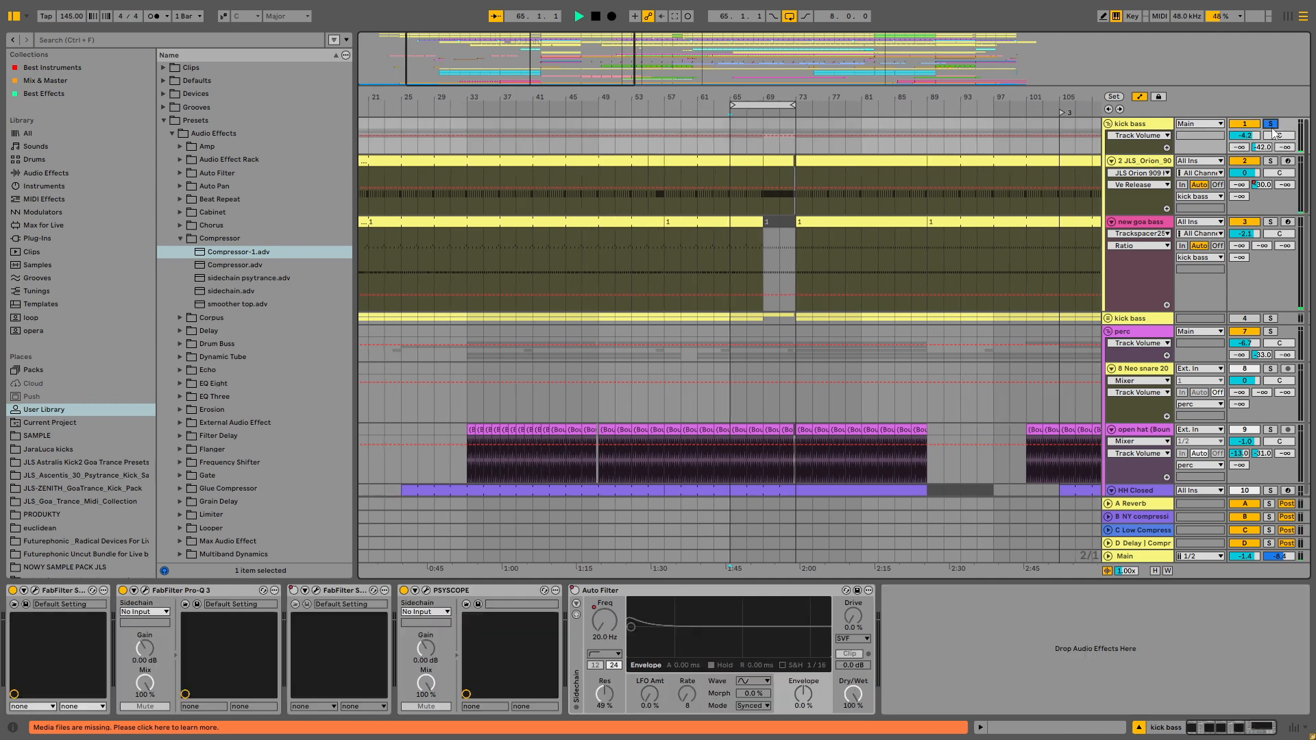
key(space)
scroll(1062, 396, down, 2)
drag(985, 578, 988, 713)
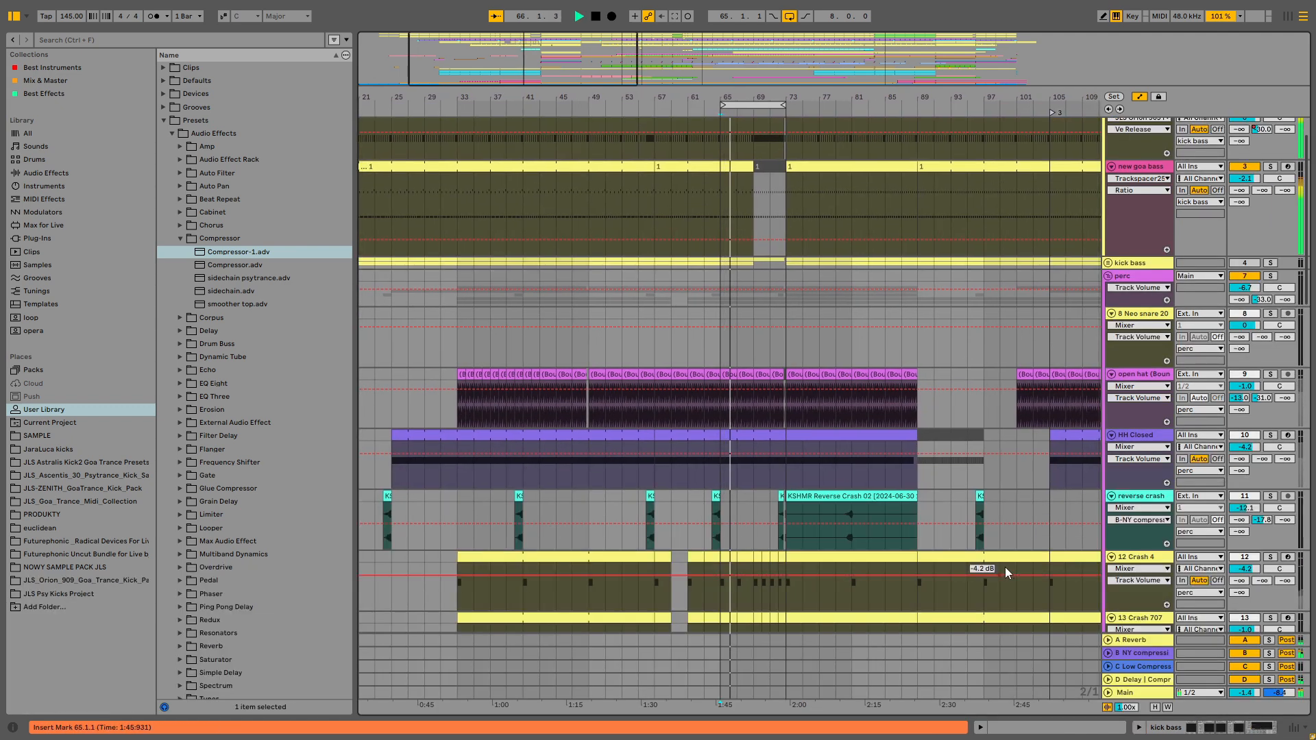
- Reopen the Perc loop track's device chain from the arrangement
scroll(1113, 536, down, 6)
scroll(1099, 546, down, 1)
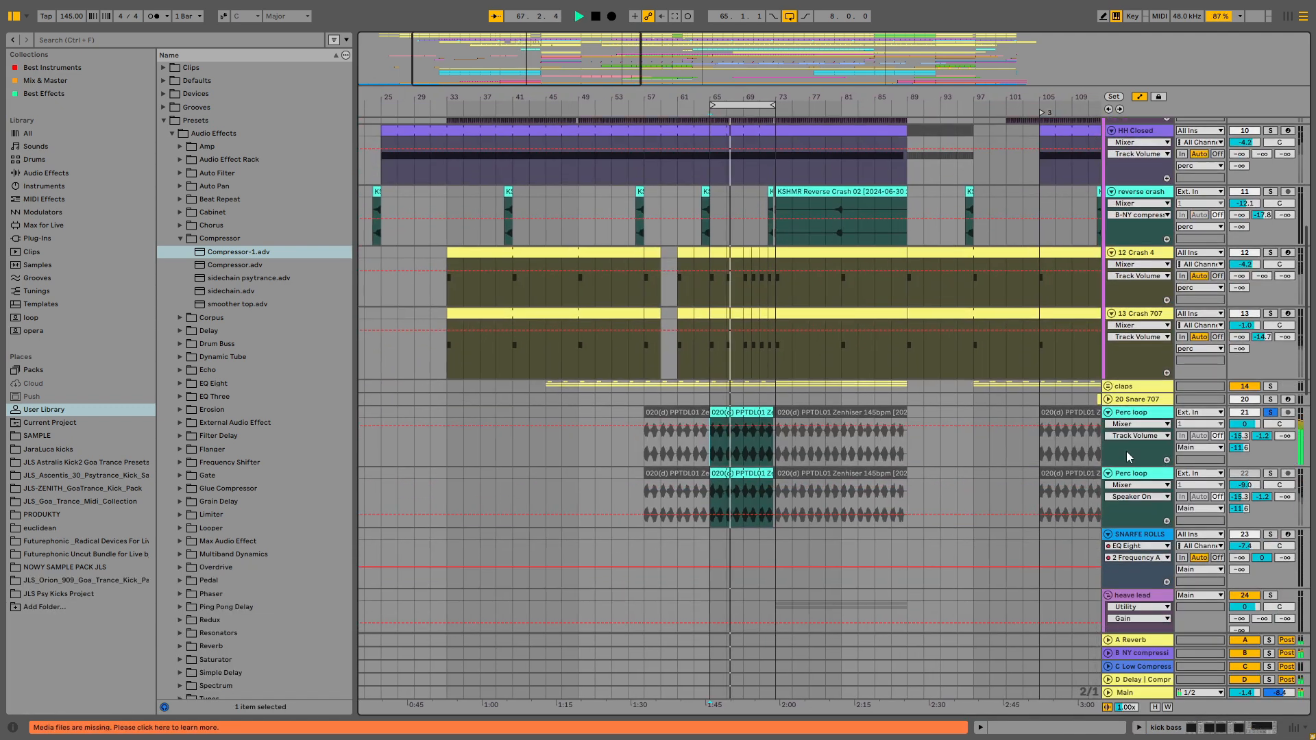
double_click(1131, 473)
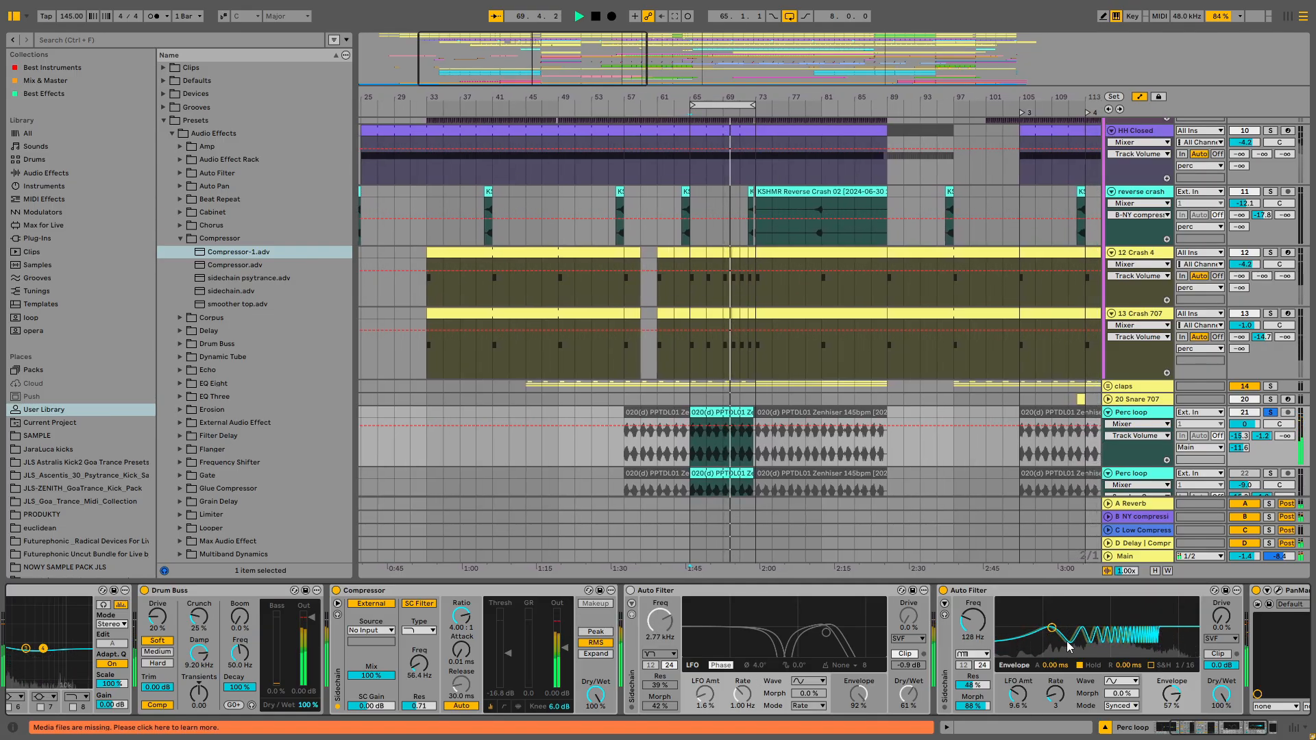
- Shift the loop region slightly earlier and replay the section
key(space)
drag(746, 104, 718, 104)
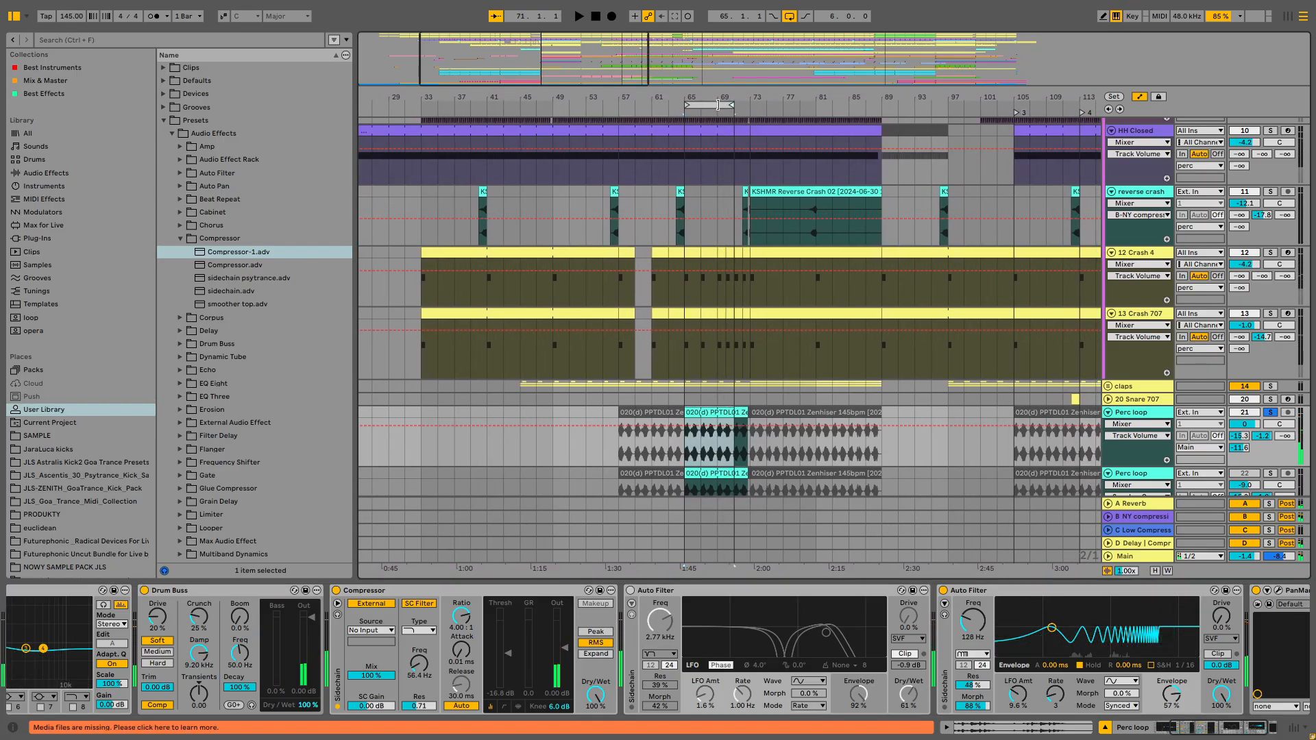
key(space)
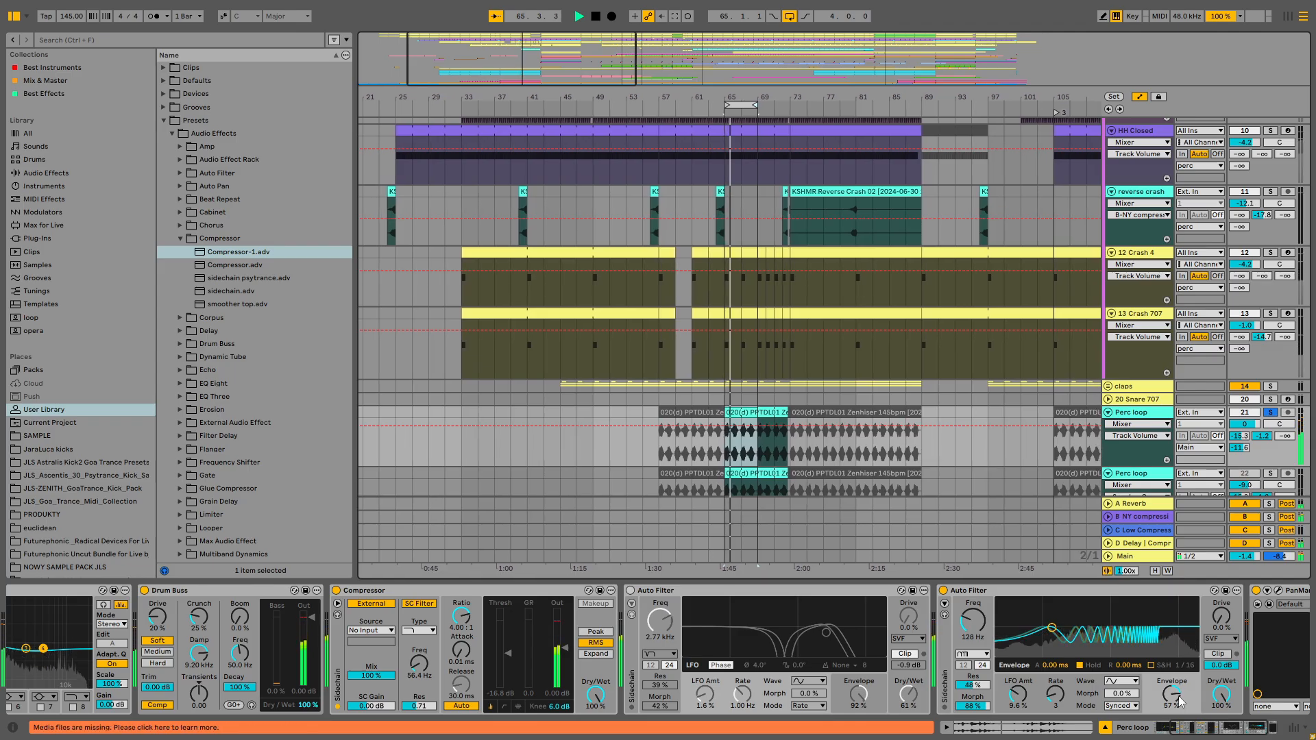
- Set the second Auto Filter's morph to 2.3%, its LFO rate to 1/2 and LFO amount to 69%
drag(973, 706, 973, 733)
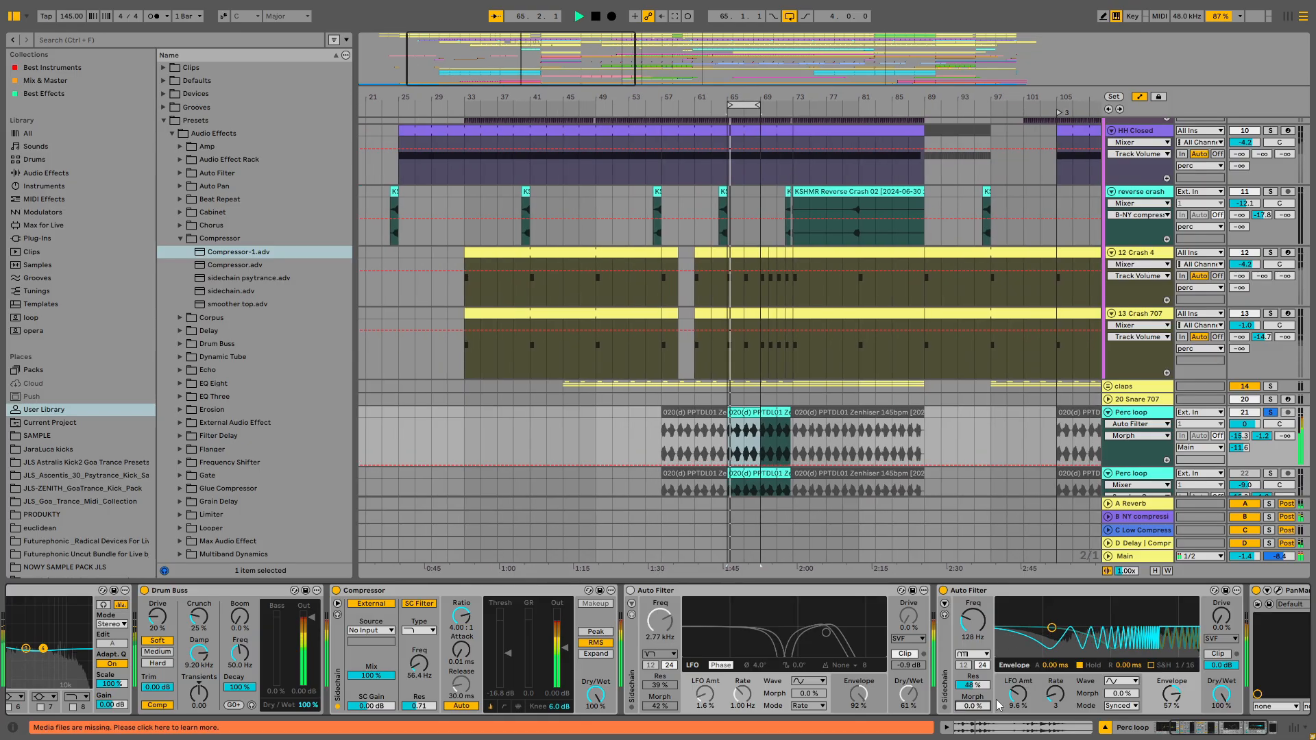
click(1059, 709)
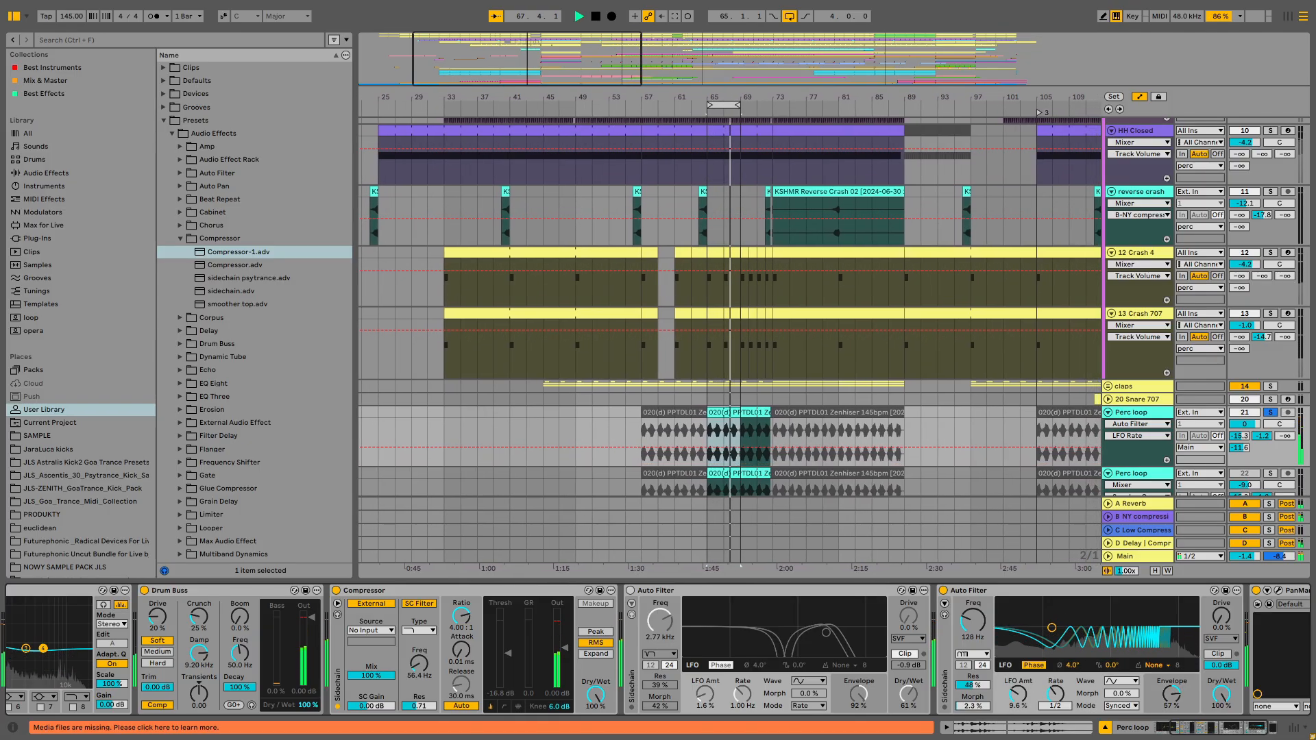
drag(1064, 711, 1063, 702)
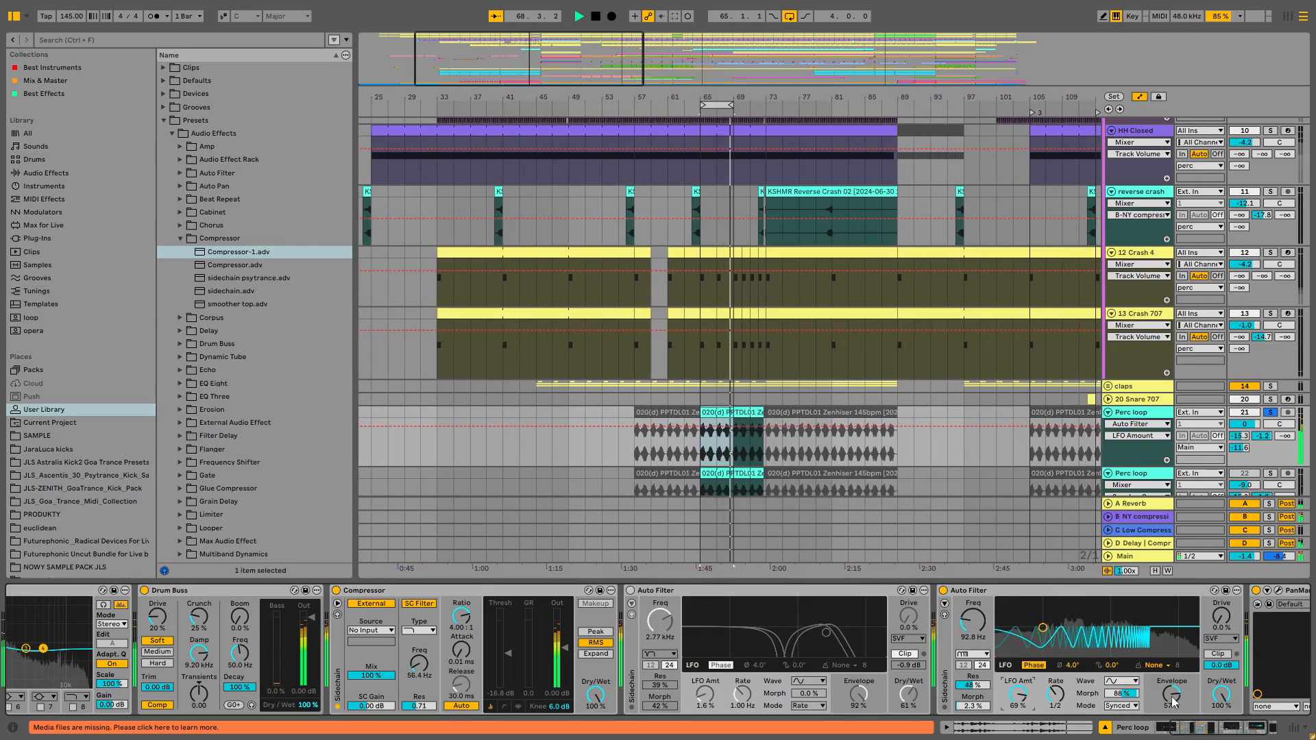
- Set the second Auto Filter's envelope amount to 52%
drag(1173, 699, 1173, 701)
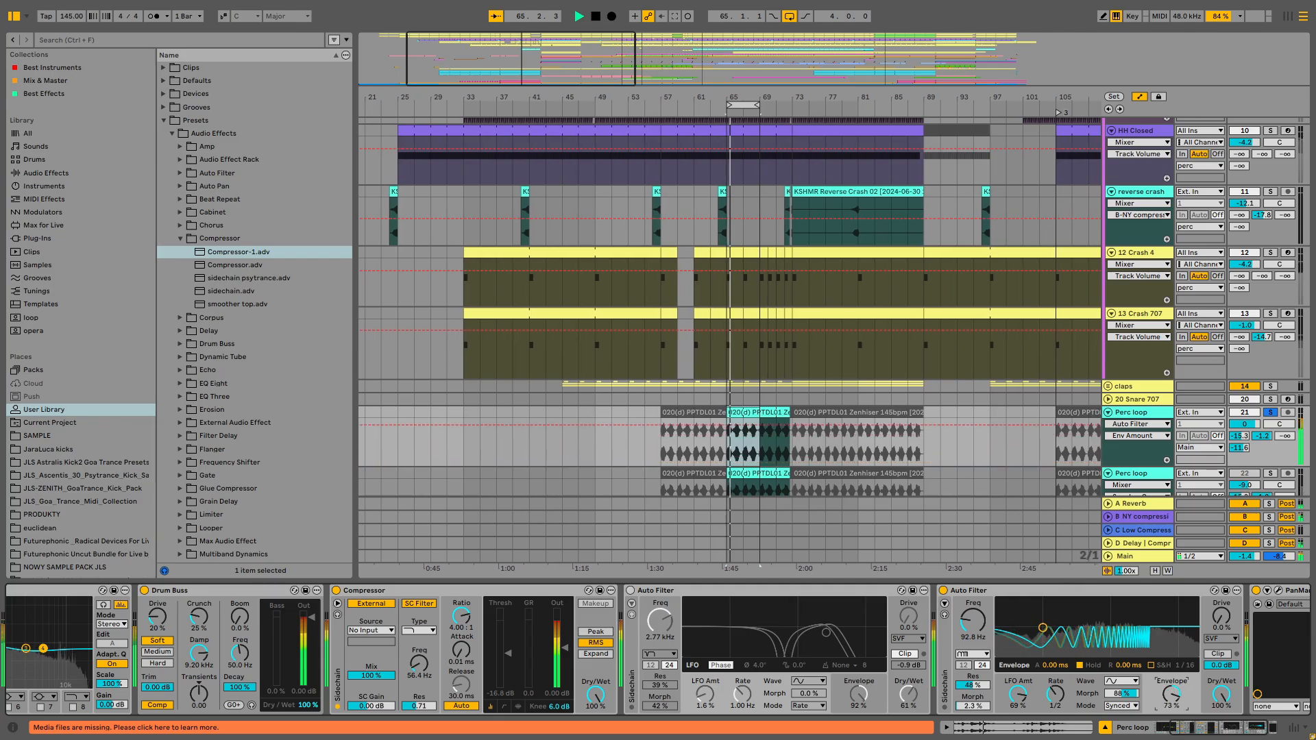
drag(1157, 684, 1157, 713)
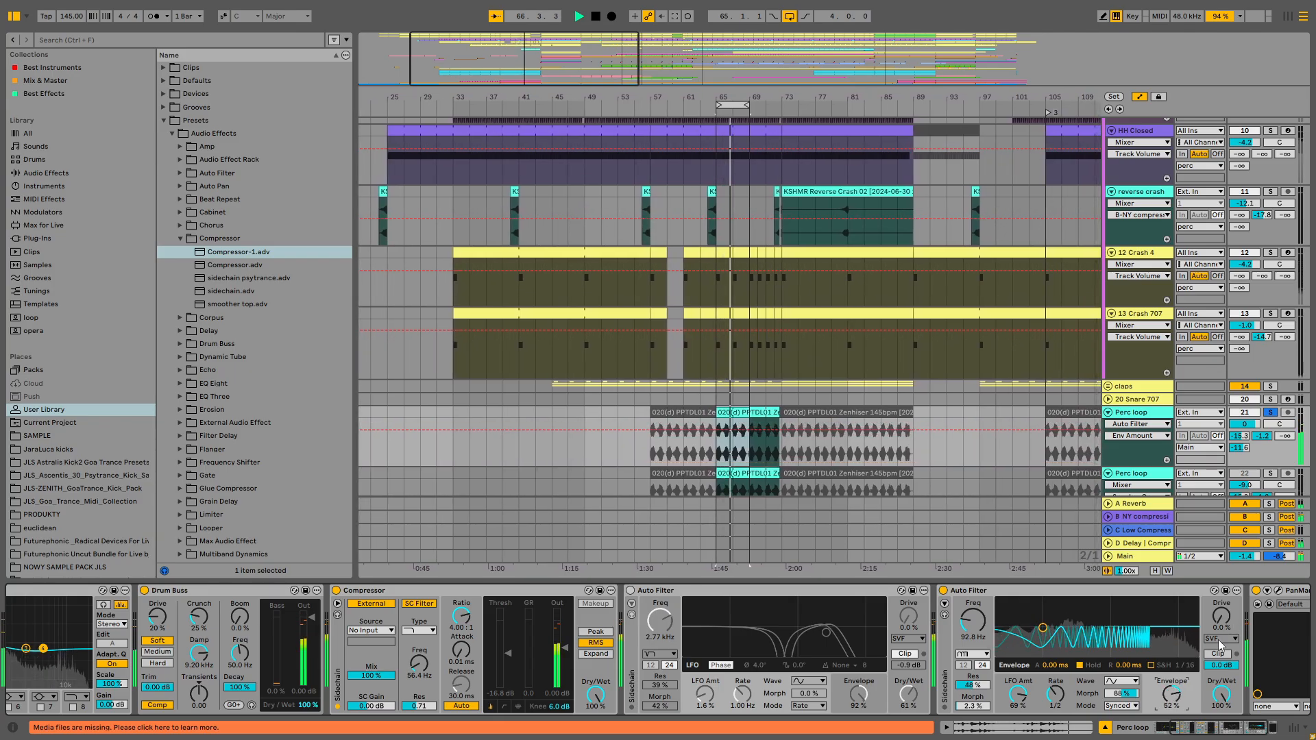
- Change the second Auto Filter's LFO waveform to Saw and adjust its LFO rate
click(1137, 682)
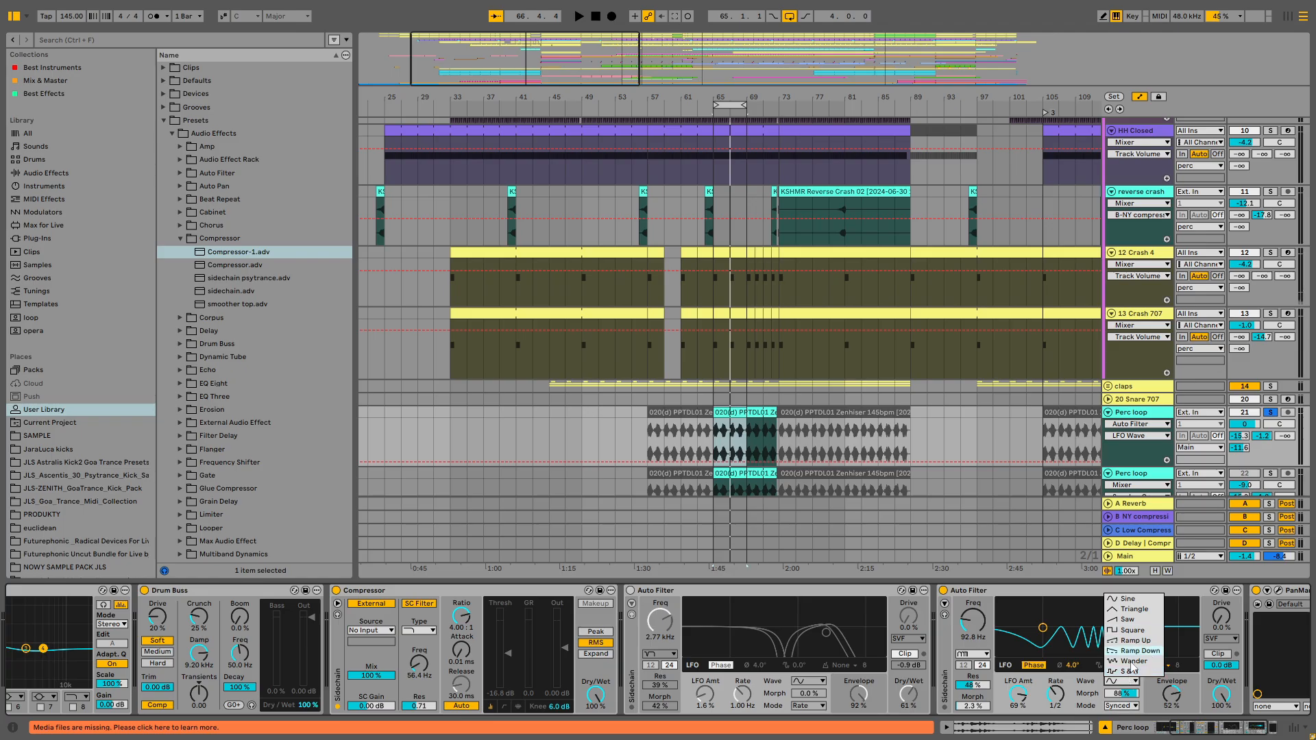
click(1131, 620)
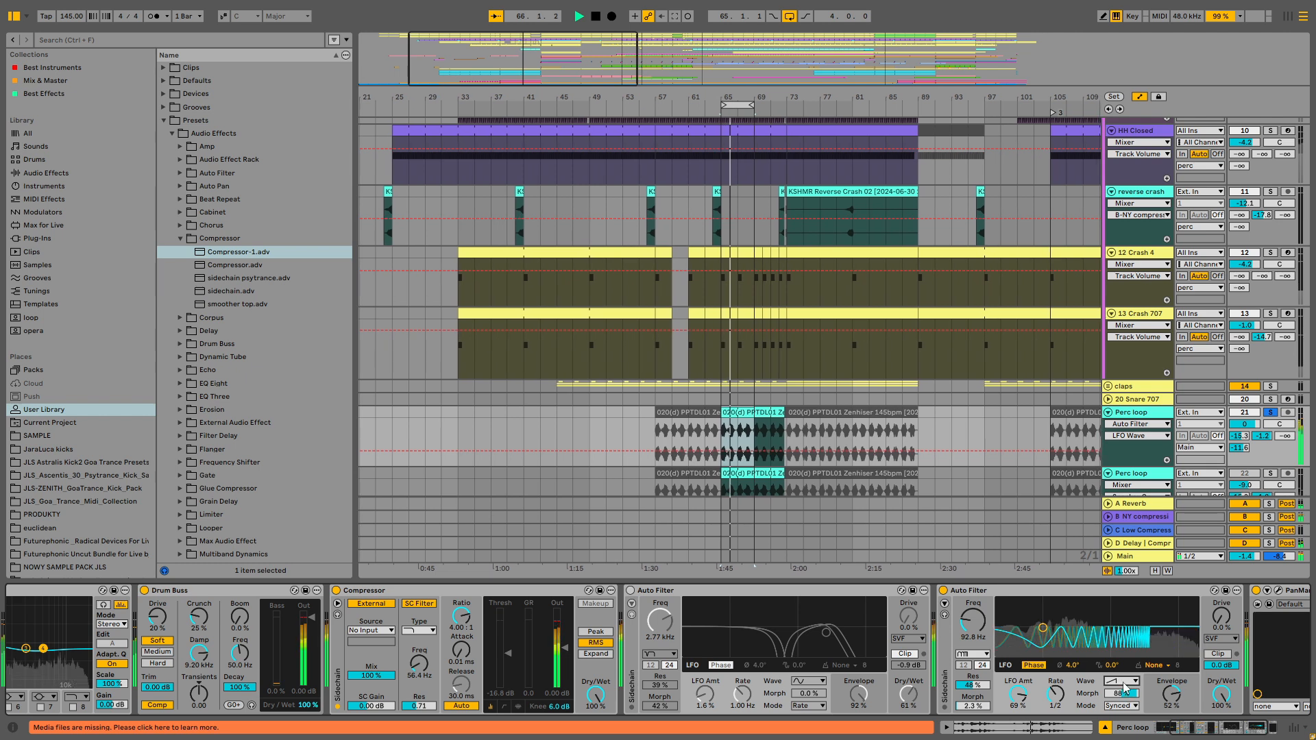
drag(1059, 694, 1056, 691)
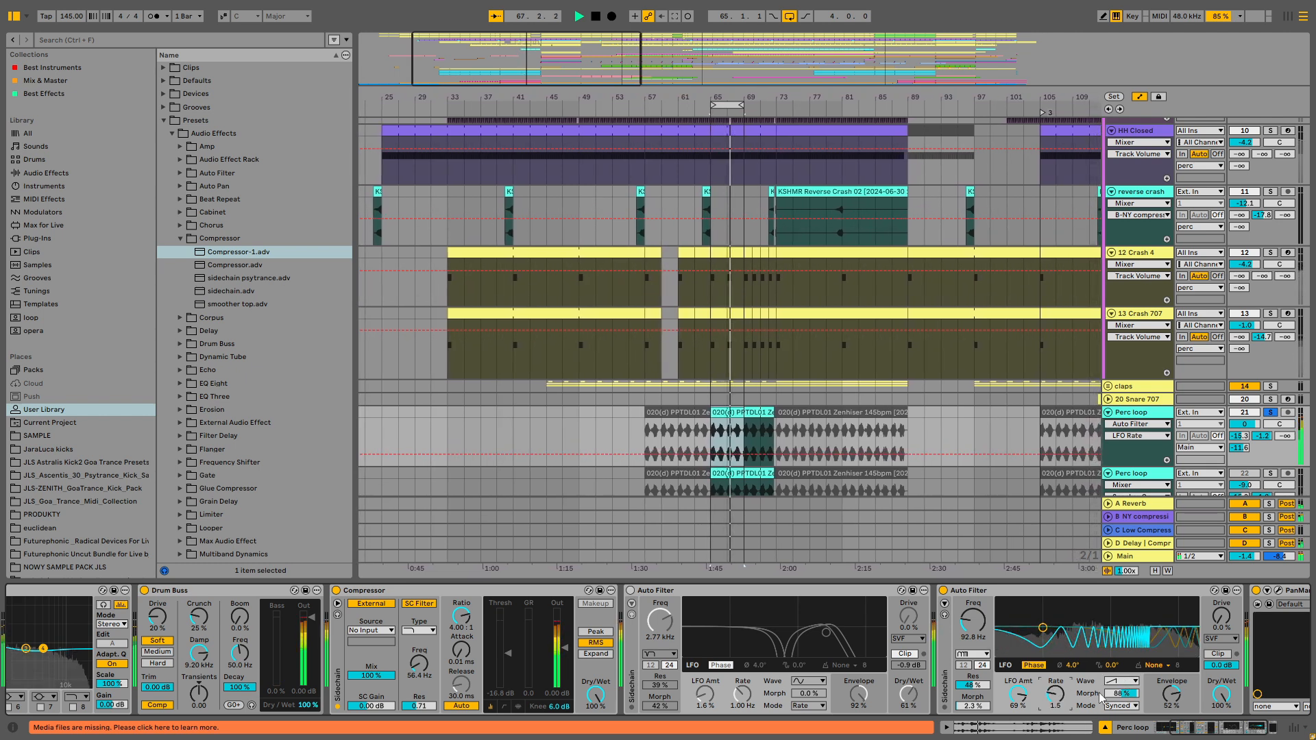
- Set the second Auto Filter's LFO rate to 4 and restart playback
click(1172, 696)
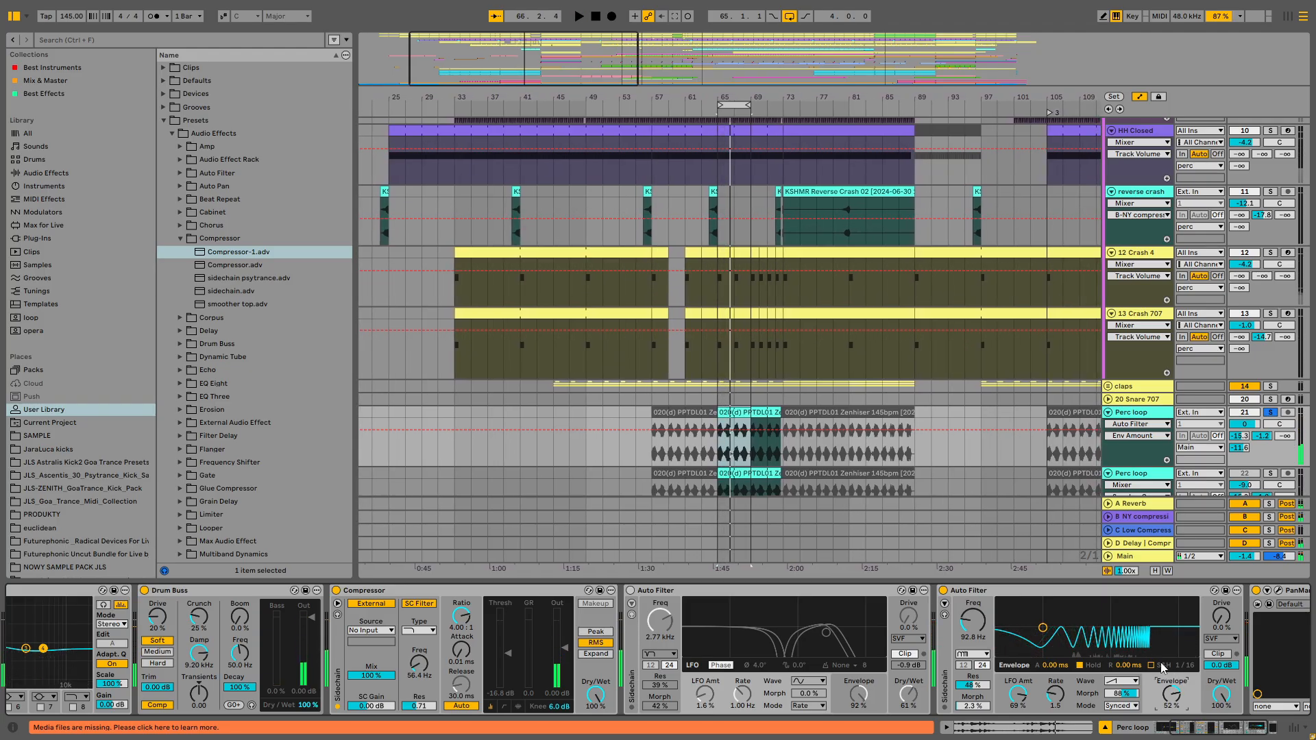
click(1056, 695)
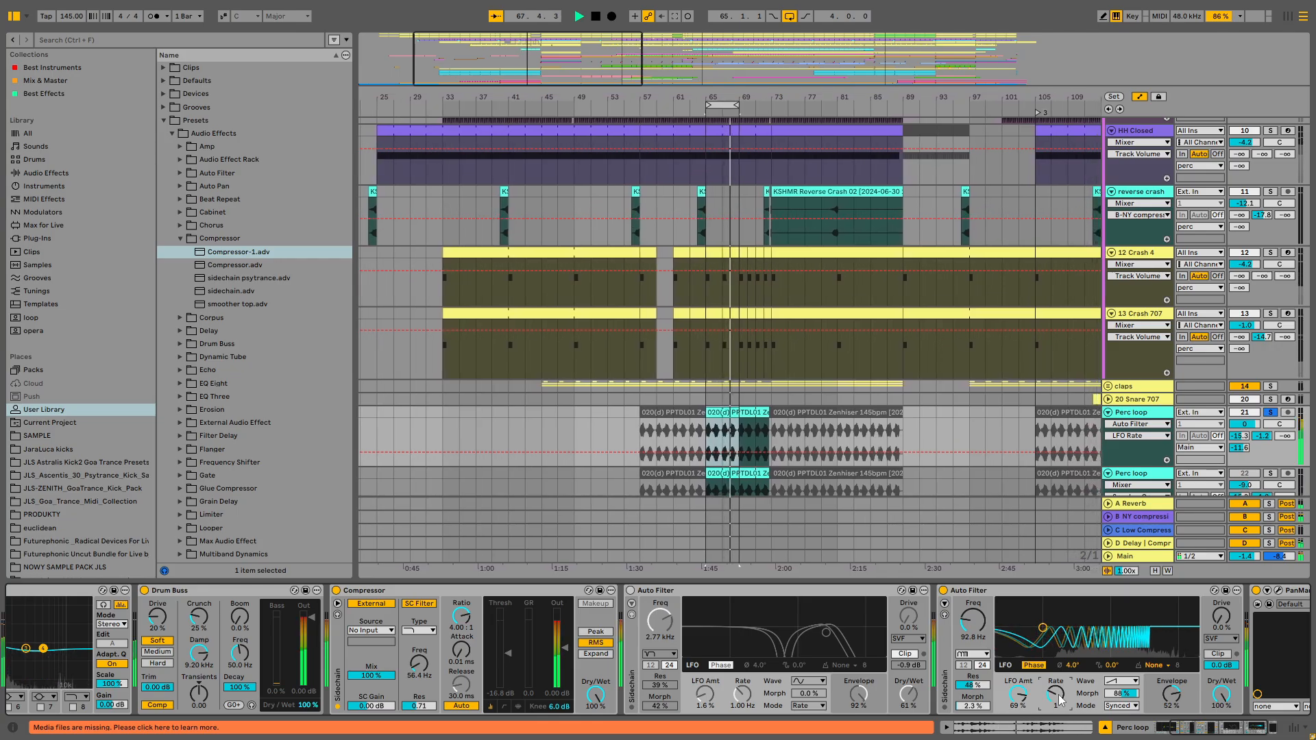
scroll(1032, 656, right, 3)
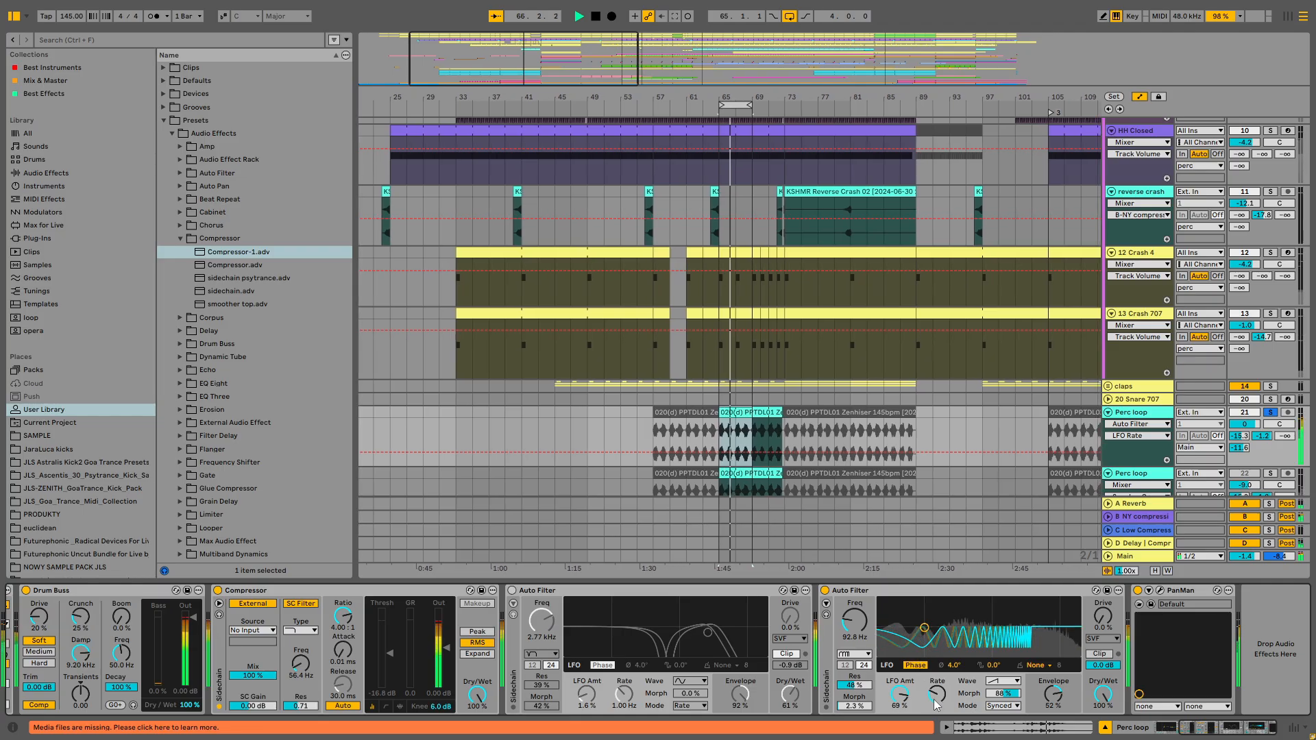
drag(937, 695, 936, 700)
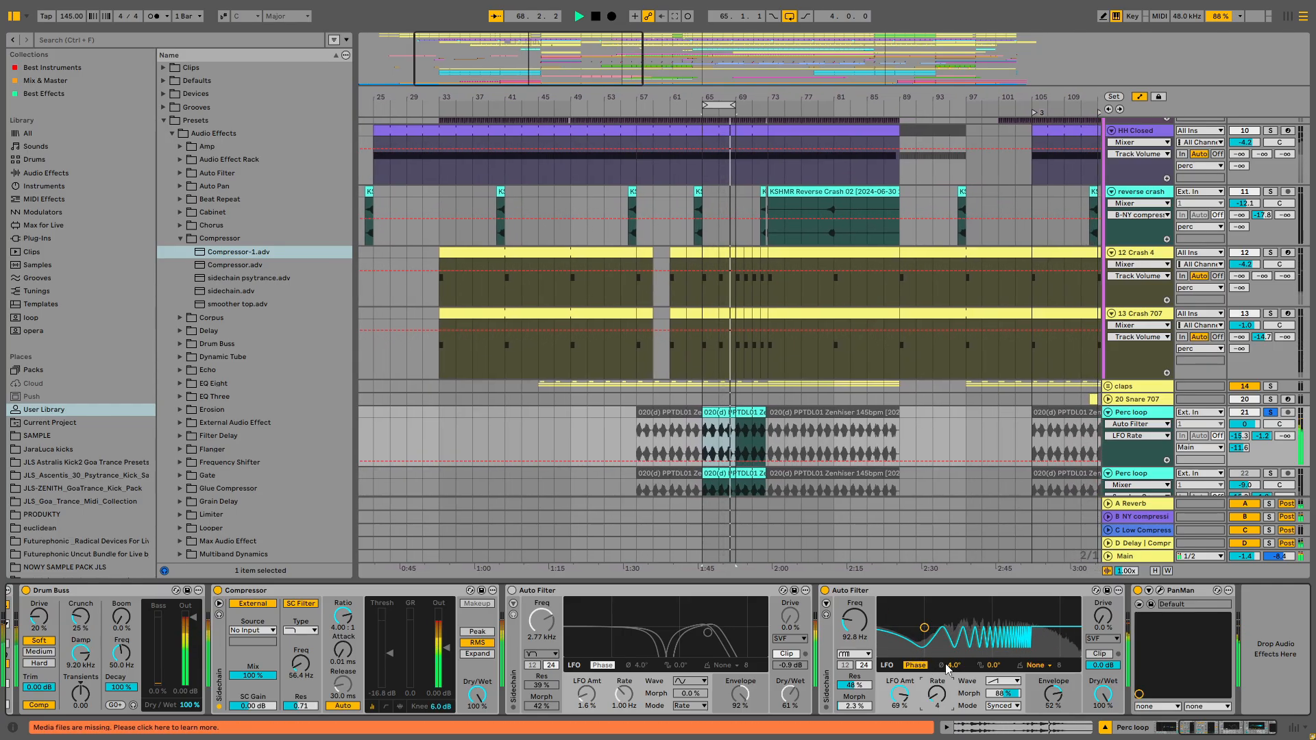
key(space)
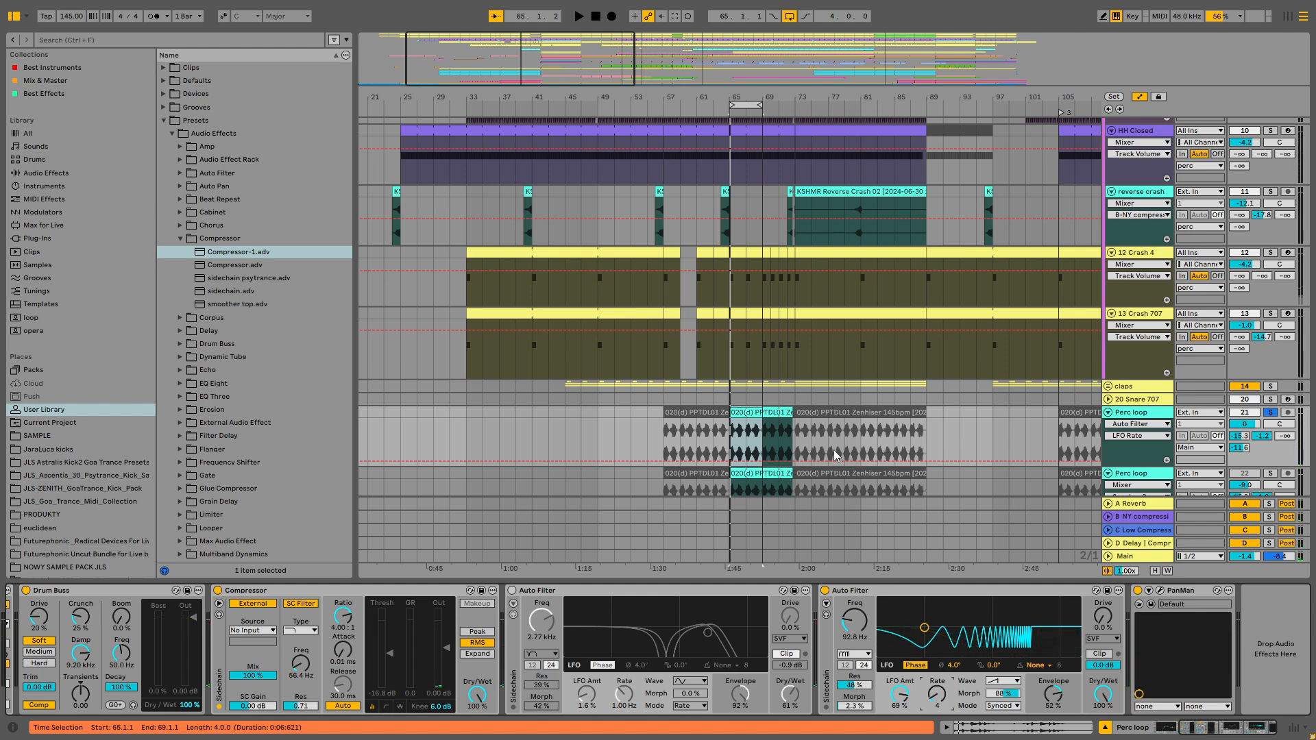
key(space)
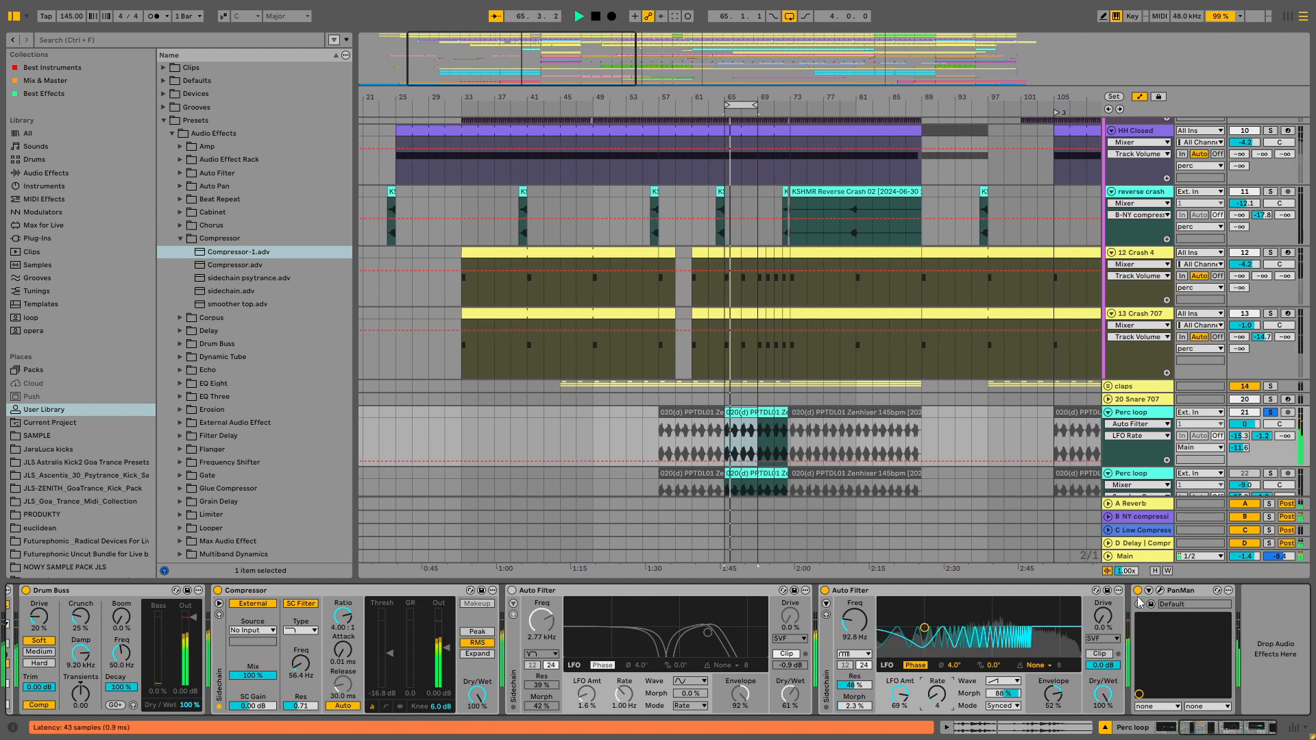
- Set the second Auto Filter's frequency to 200 Hz and audition it with playback
mouse_move(854, 621)
mouse_down()
mouse_move(854, 583)
mouse_move(854, 639)
mouse_move(855, 627)
mouse_up()
key(space)
key(space)
key(space)
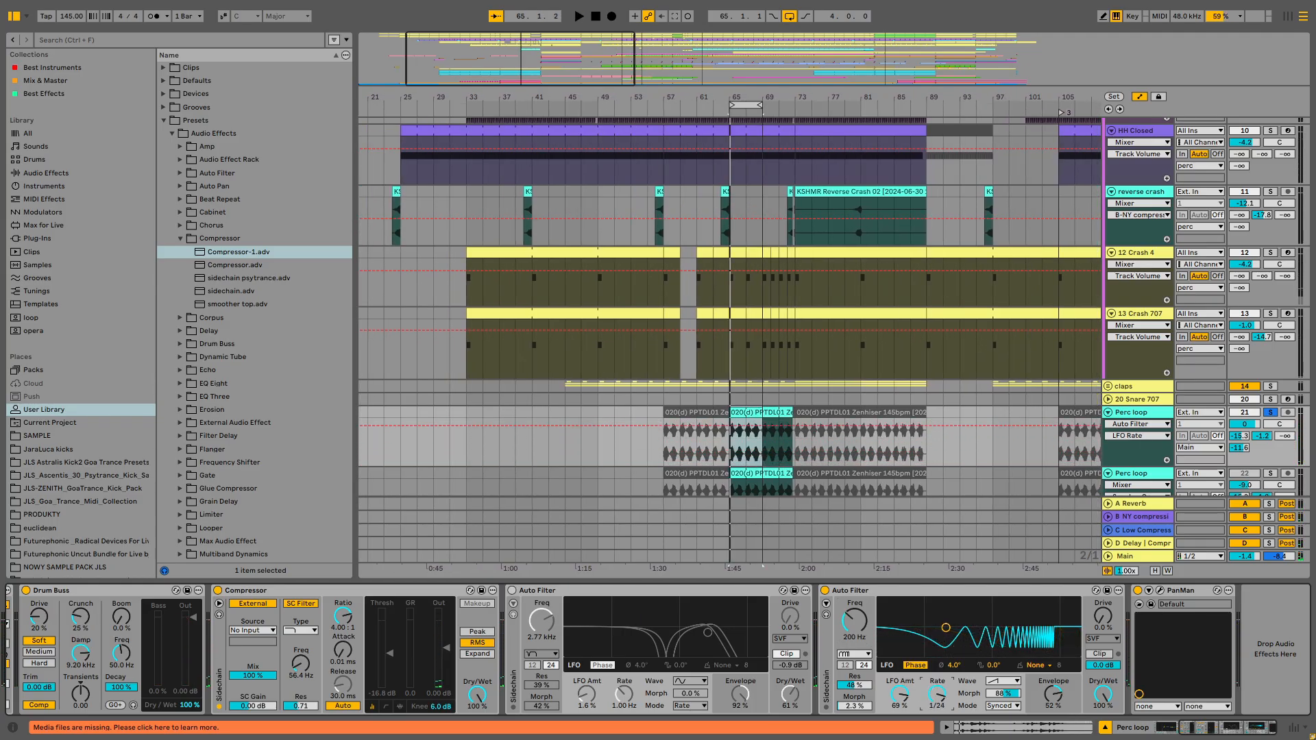
key(space)
- Tweak the second Auto Filter's frequency and LFO rate, ending at 38.6 Hz and 3/8, then stop playback
drag(937, 695, 937, 689)
mouse_move(854, 623)
mouse_down()
mouse_move(854, 609)
mouse_move(854, 638)
mouse_up()
drag(939, 693, 940, 684)
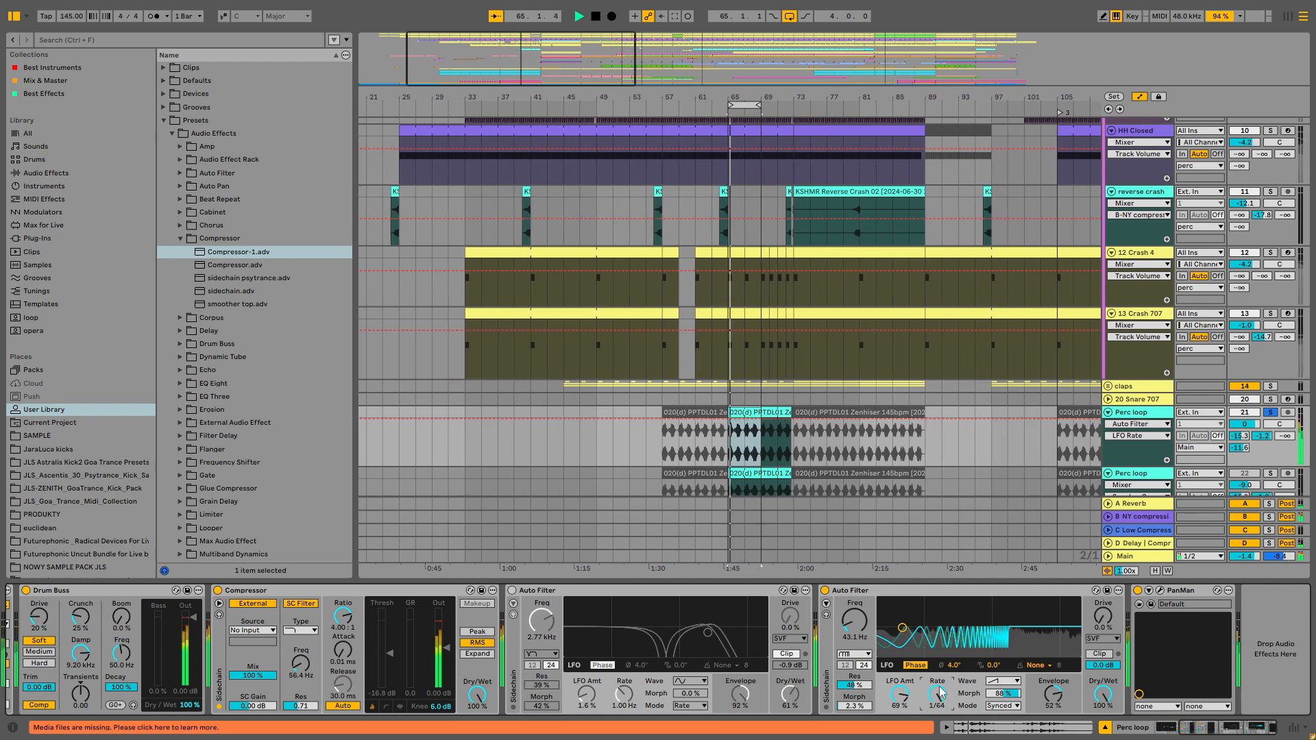
drag(854, 622, 855, 604)
drag(938, 694, 938, 711)
click(860, 629)
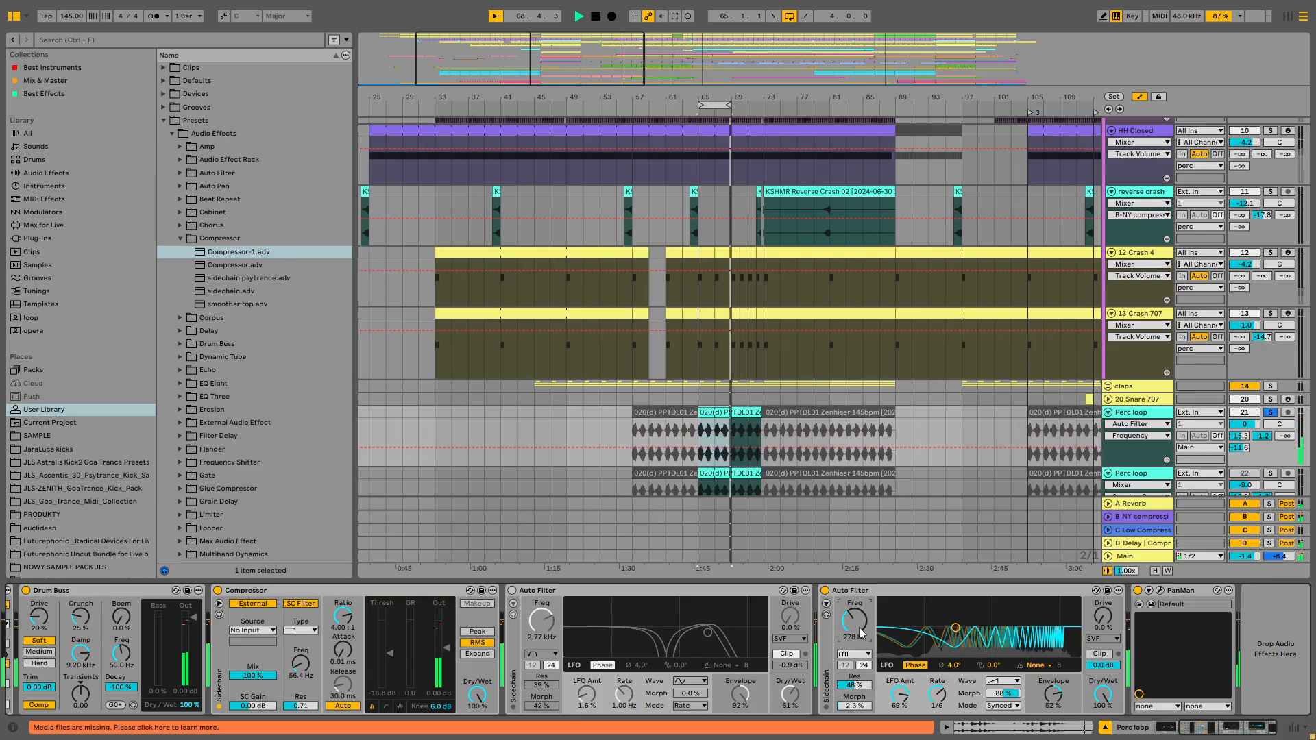
drag(861, 632, 861, 643)
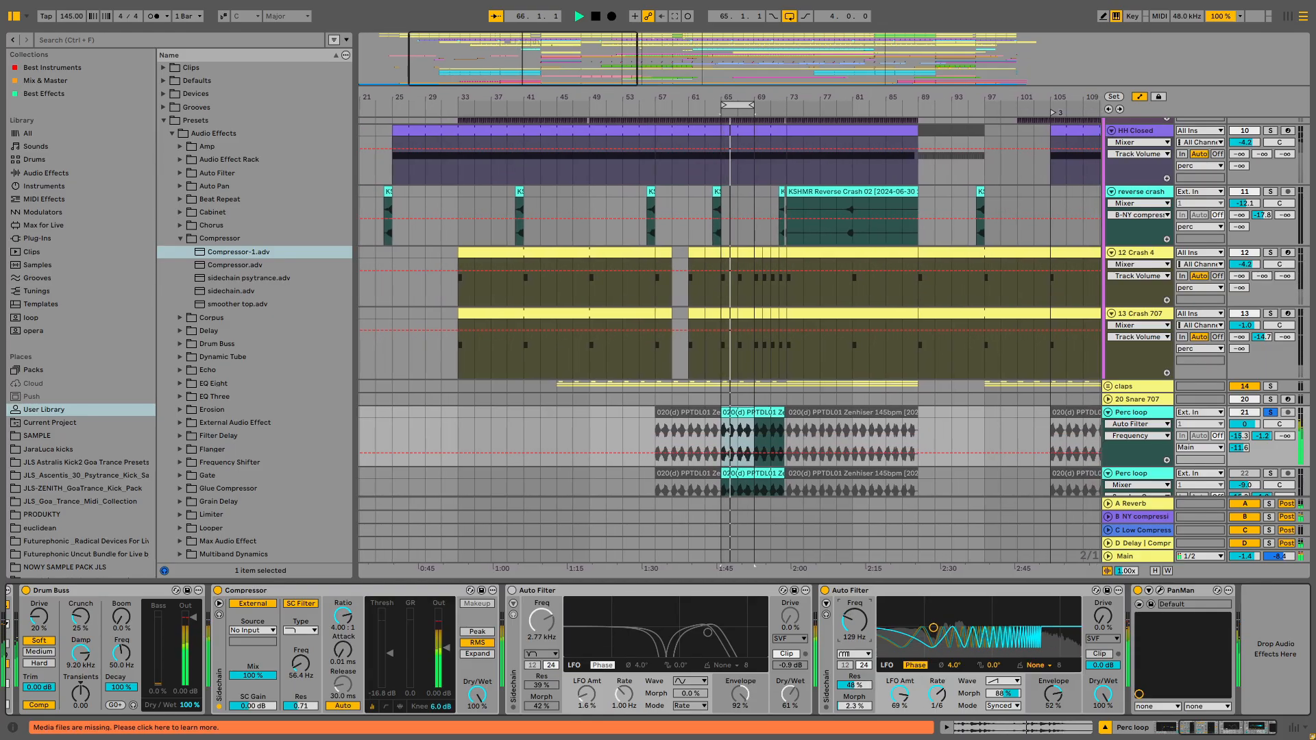
drag(938, 693, 937, 707)
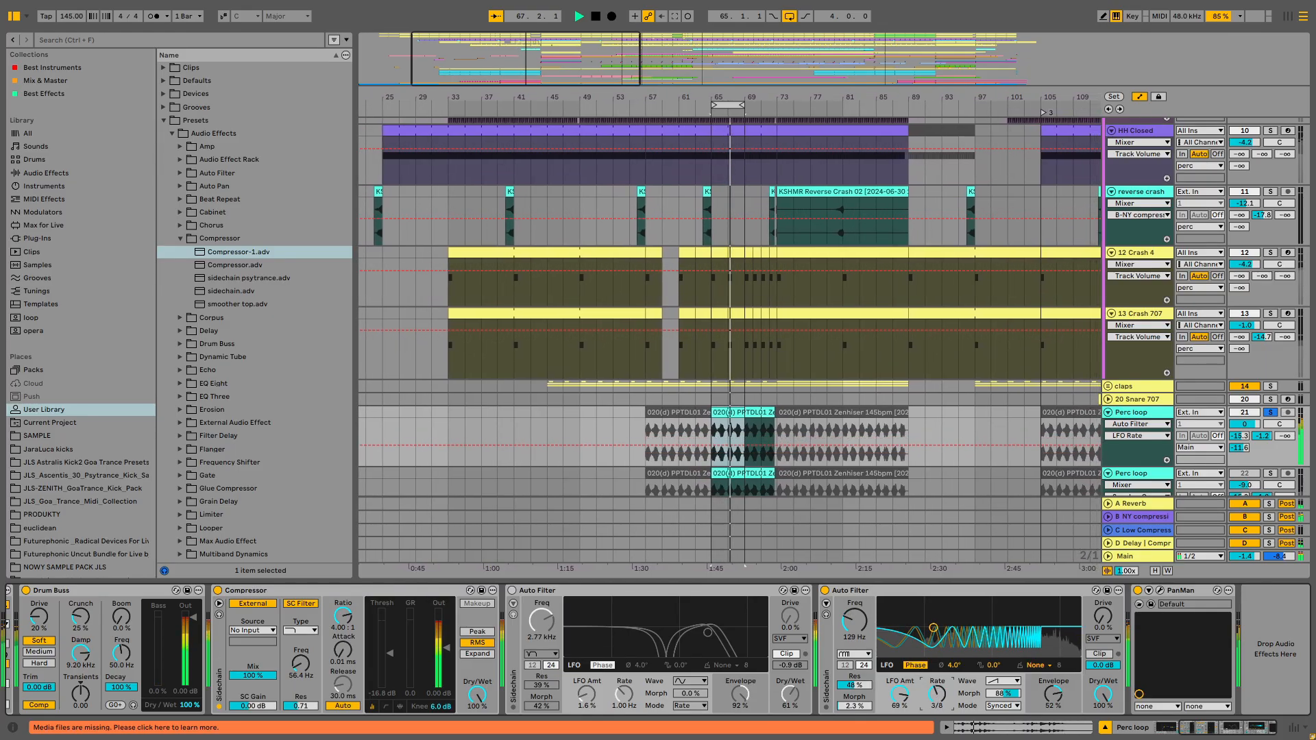
mouse_move(855, 622)
mouse_down()
mouse_move(855, 597)
mouse_move(855, 642)
mouse_up()
key(space)
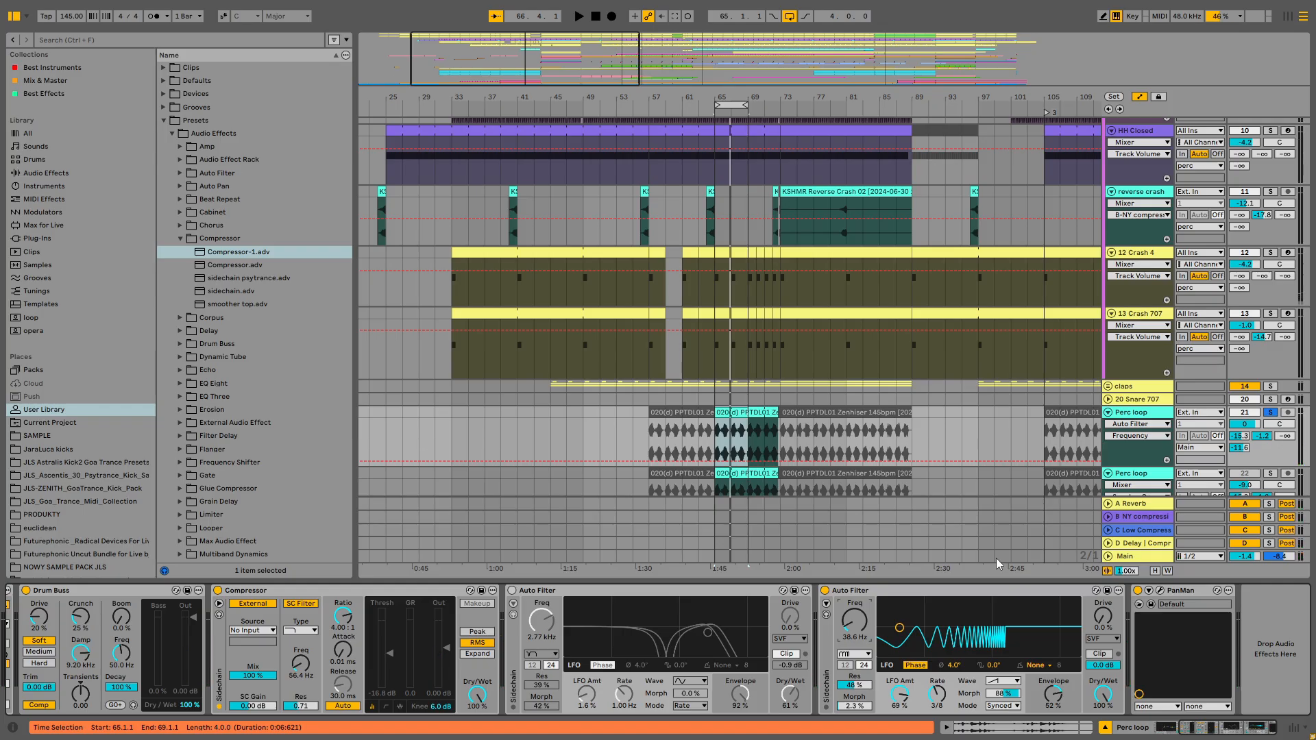
- Turn off the second Auto Filter and zoom the arrangement out to show the whole song
click(826, 591)
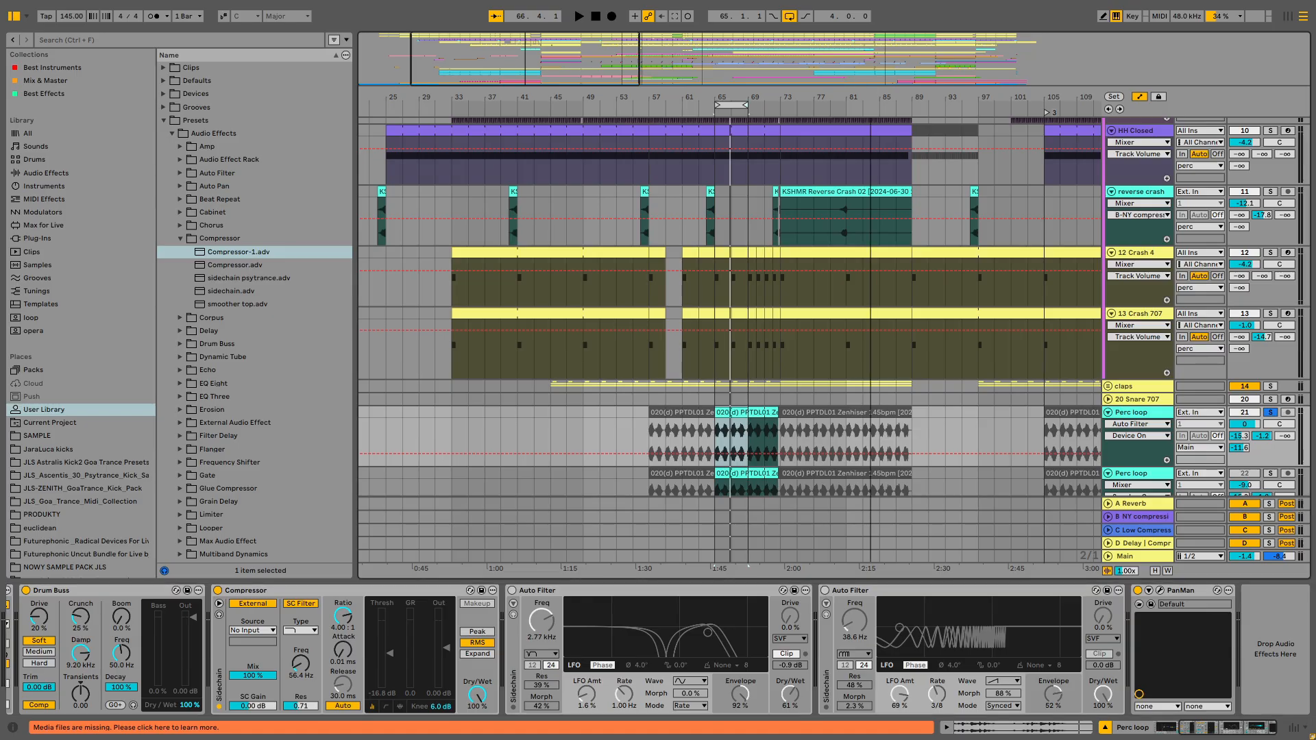
drag(848, 79, 885, 65)
scroll(927, 377, up, 1)
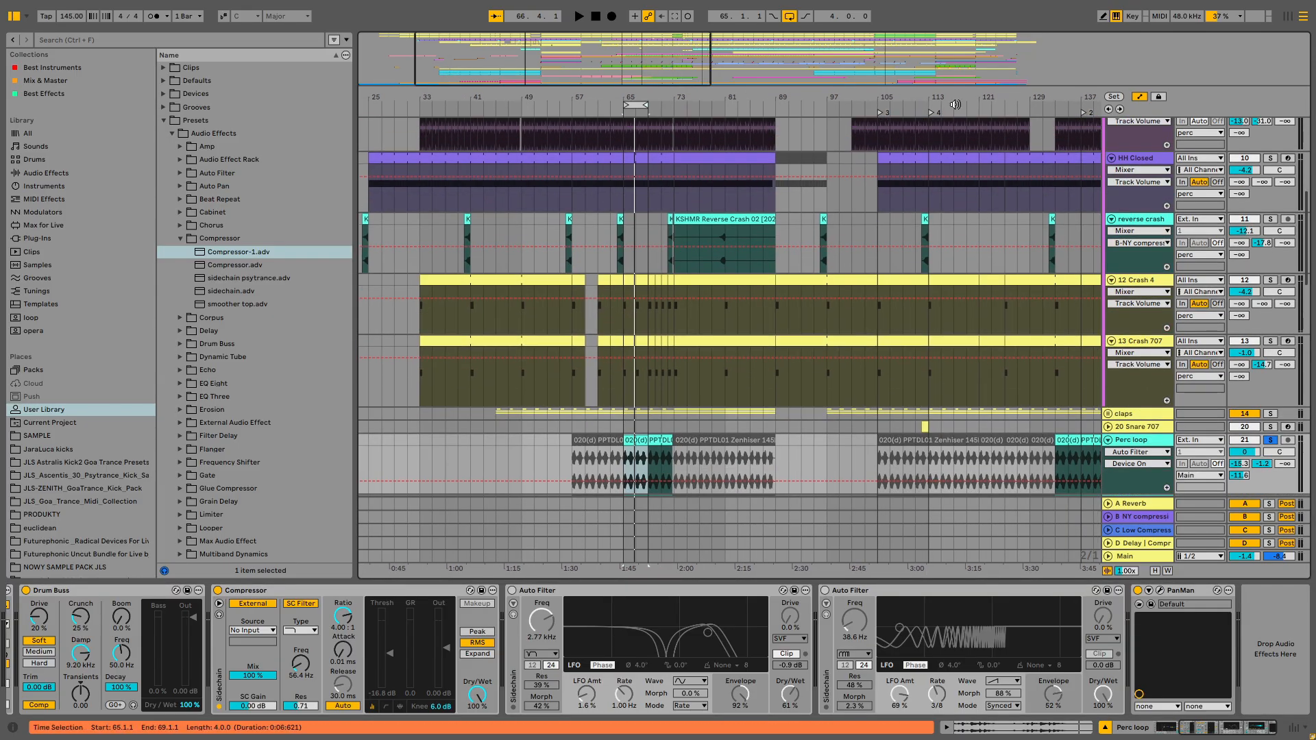
drag(957, 104, 884, 48)
- Scroll down the arrangement and select the phoscyon lead track
scroll(668, 286, down, 6)
scroll(709, 388, down, 9)
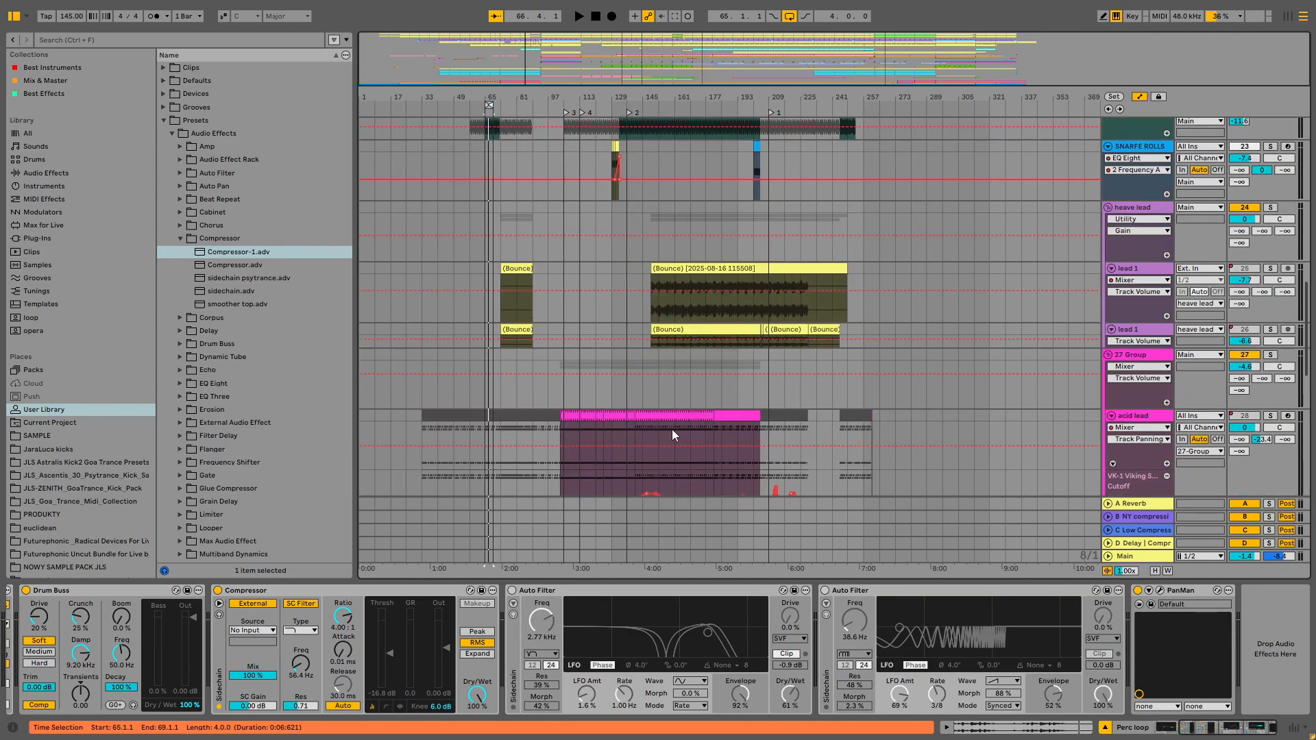
scroll(735, 324, down, 1)
click(719, 374)
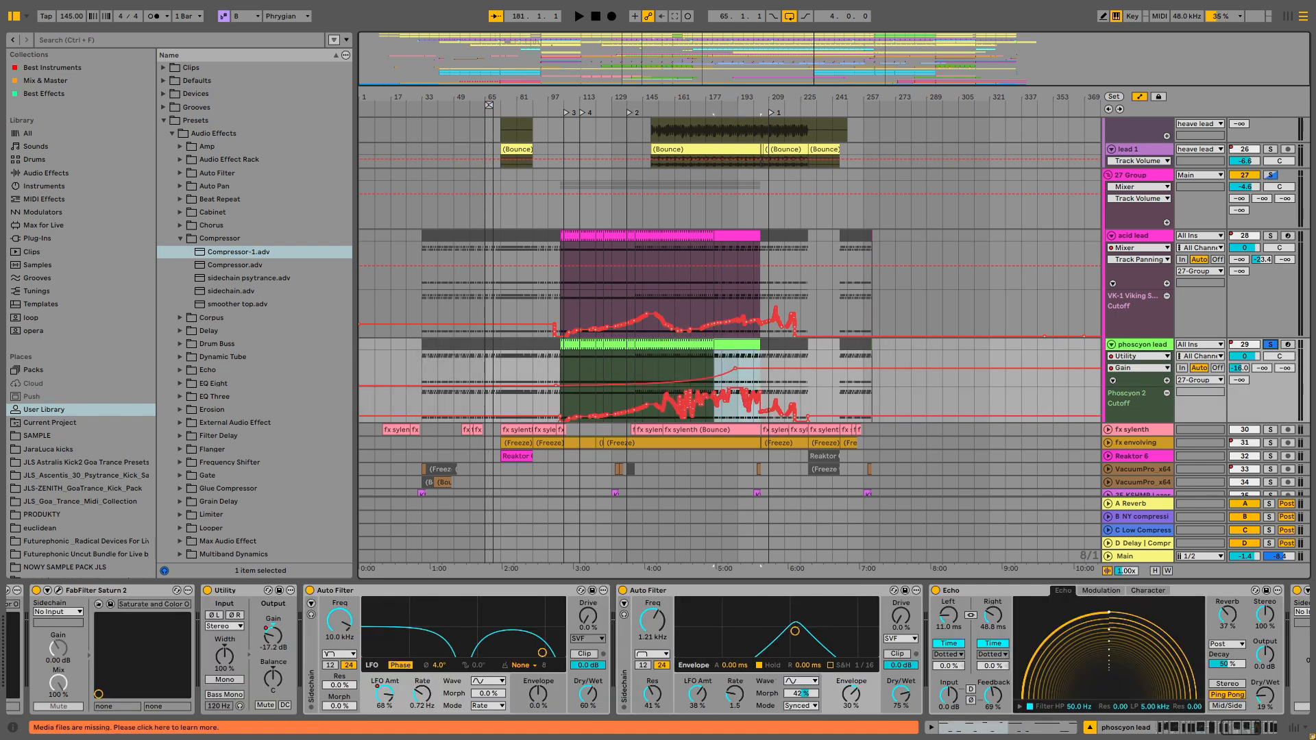
- Zoom into the lead section and group the phoscyon lead's Auto Filter devices into an Audio Effect Rack
drag(685, 101, 685, 144)
click(660, 372)
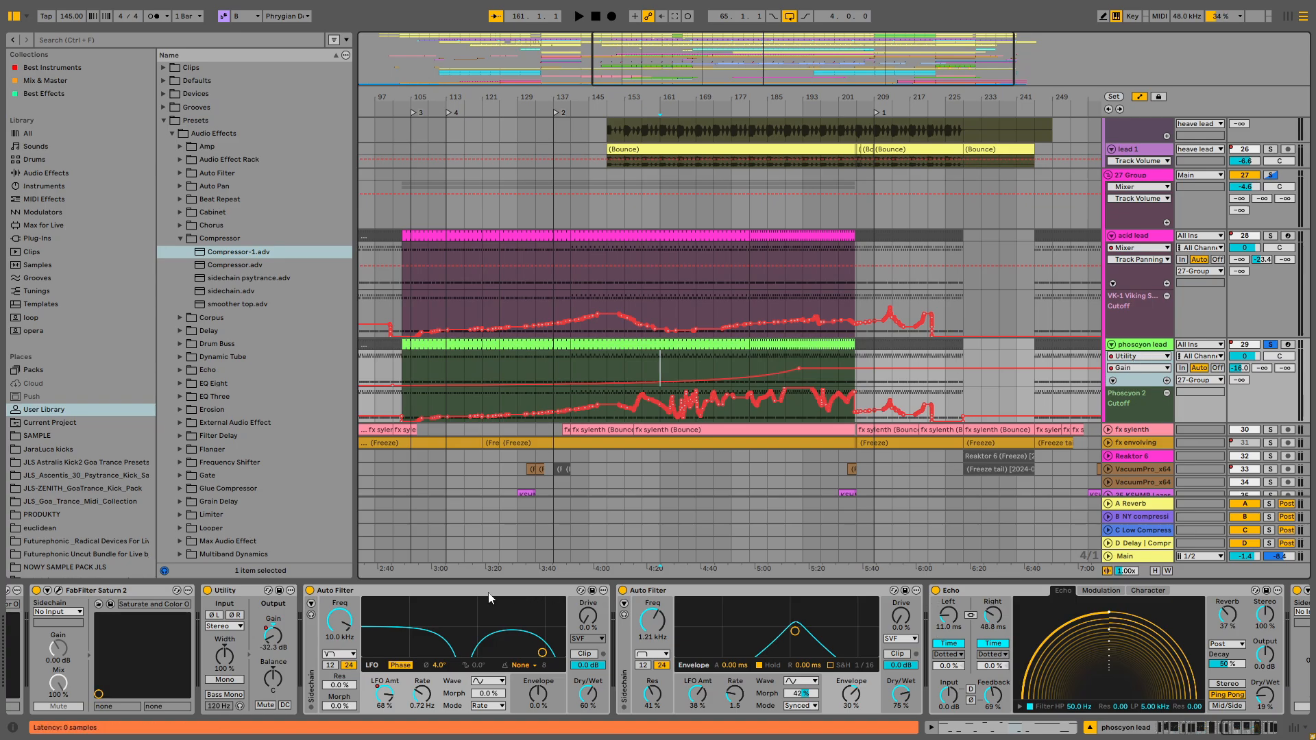
right_click(464, 595)
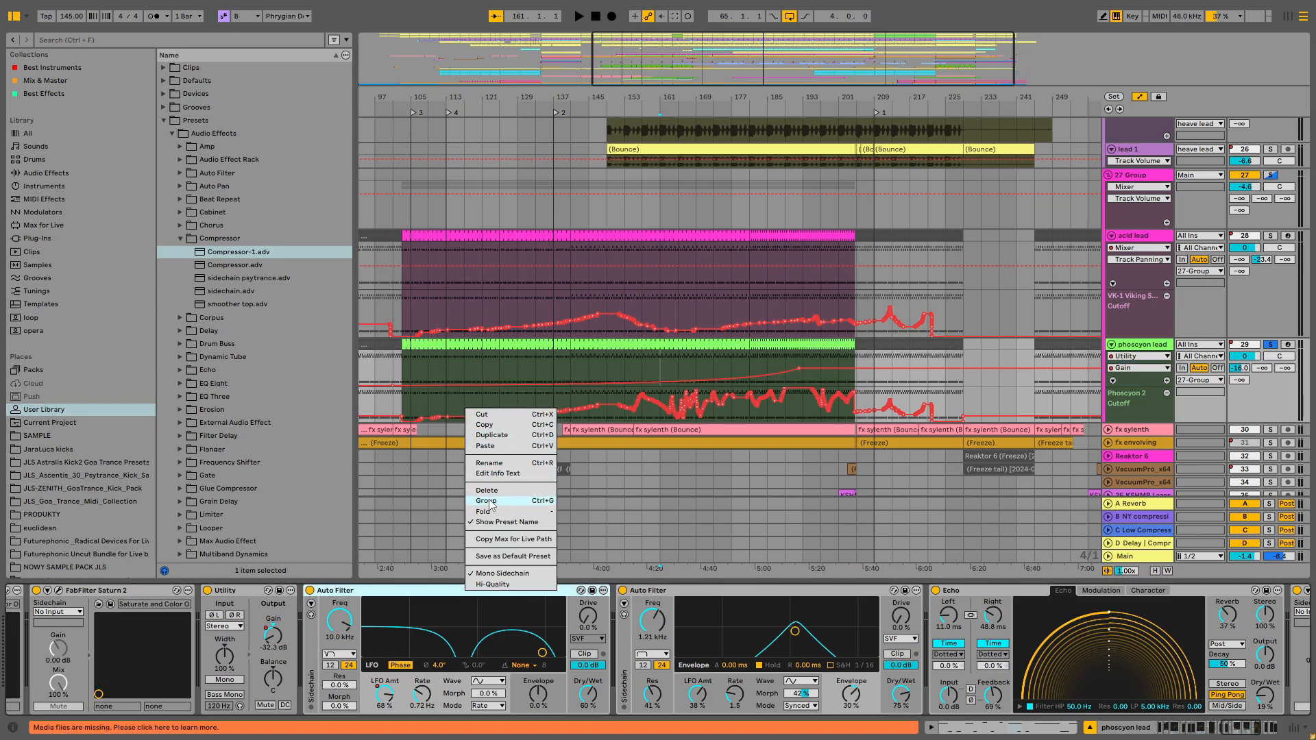
click(580, 591)
key(ctrl+g)
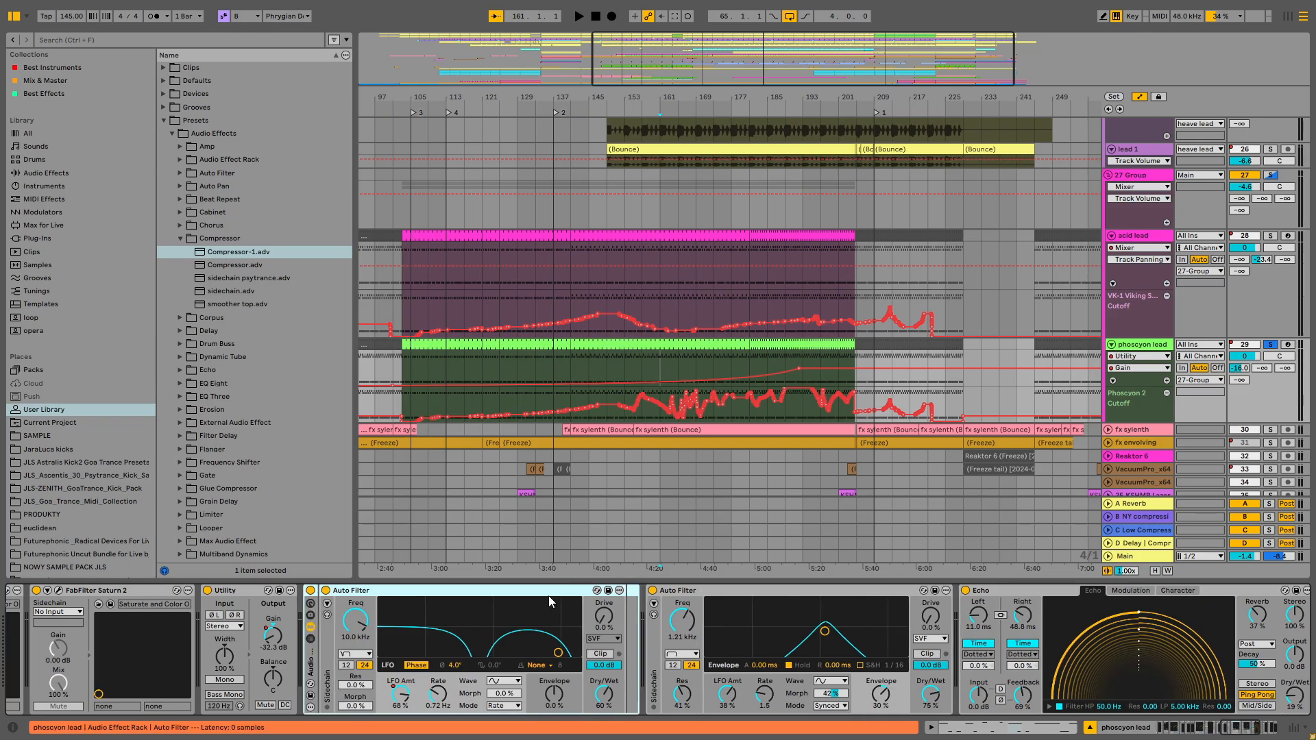
click(700, 601)
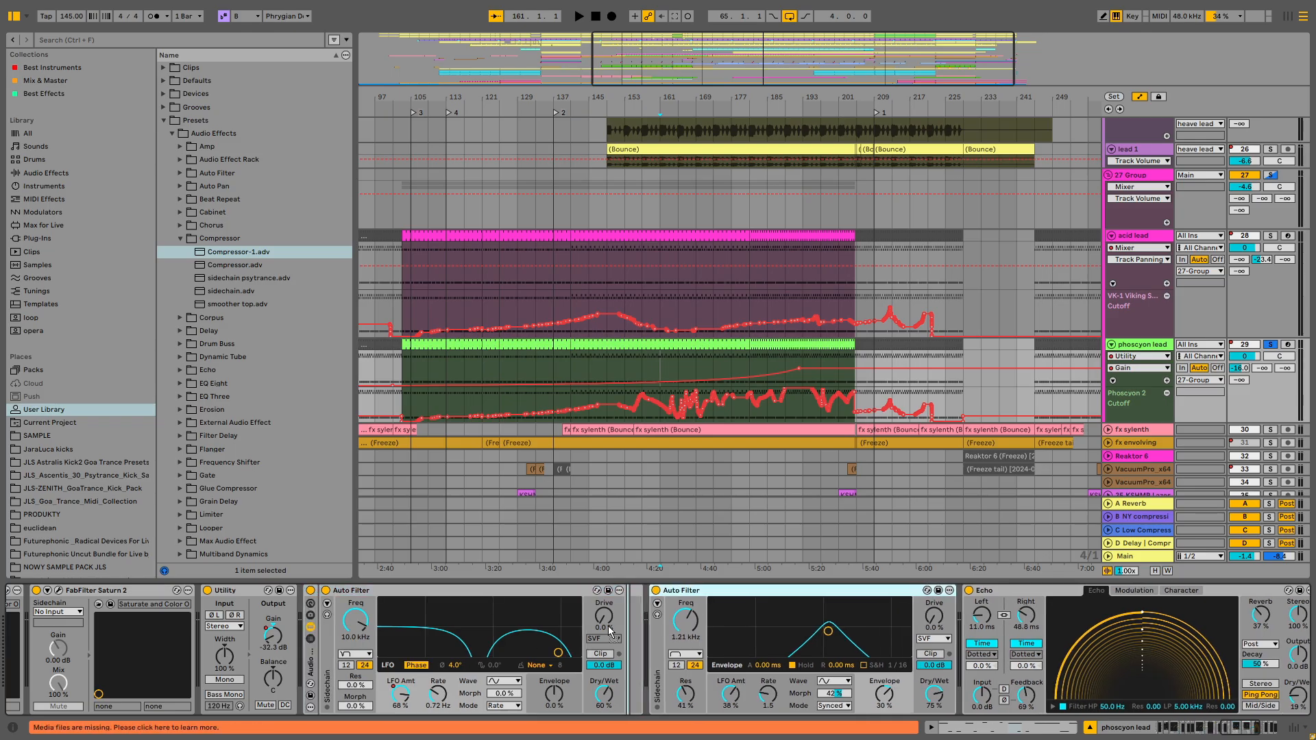
click(1016, 589)
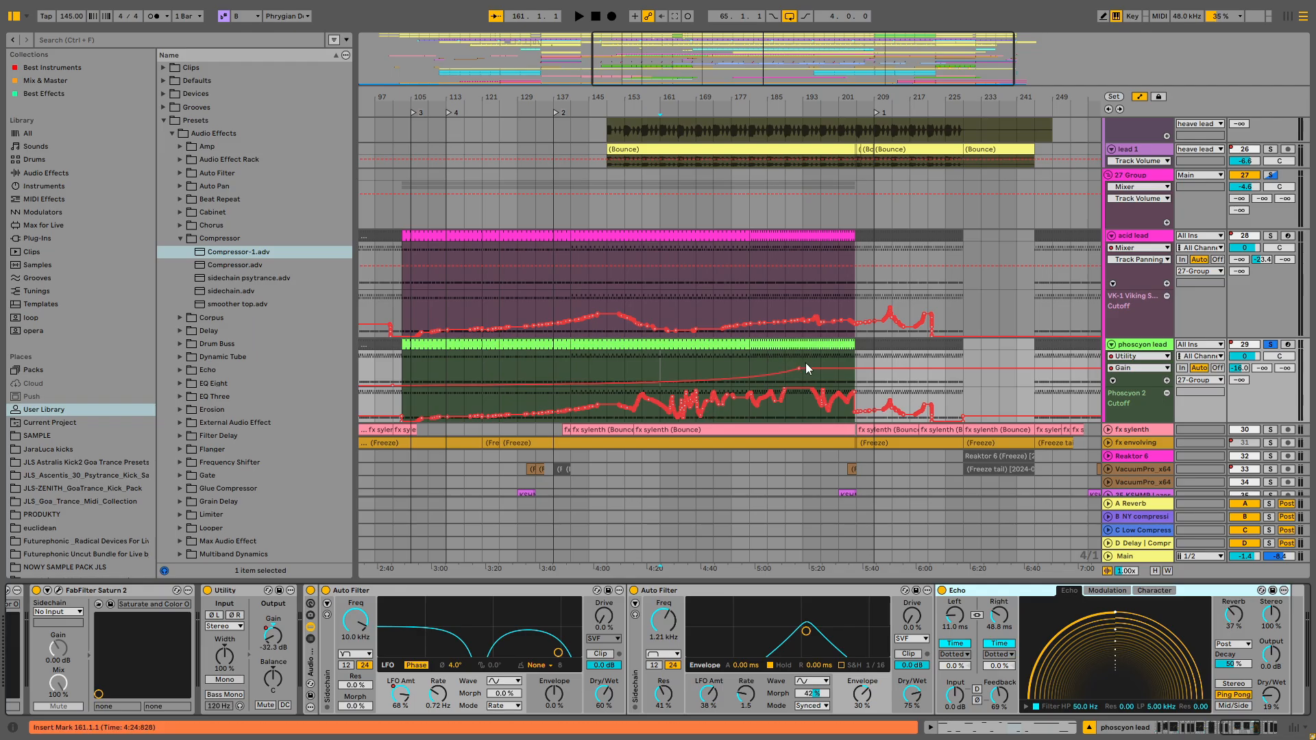
- Loop bars 193 to 205 over the phoscyon lead track
drag(802, 358, 854, 358)
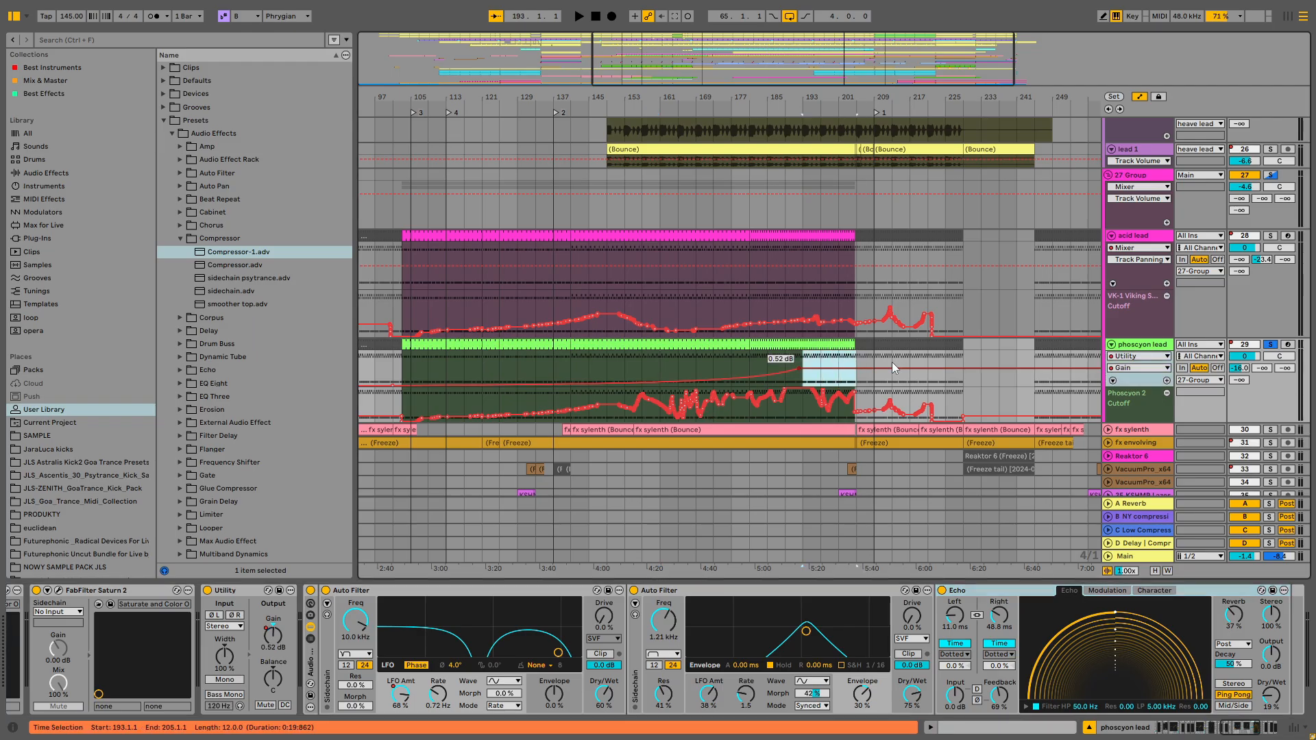
key(ctrl+l)
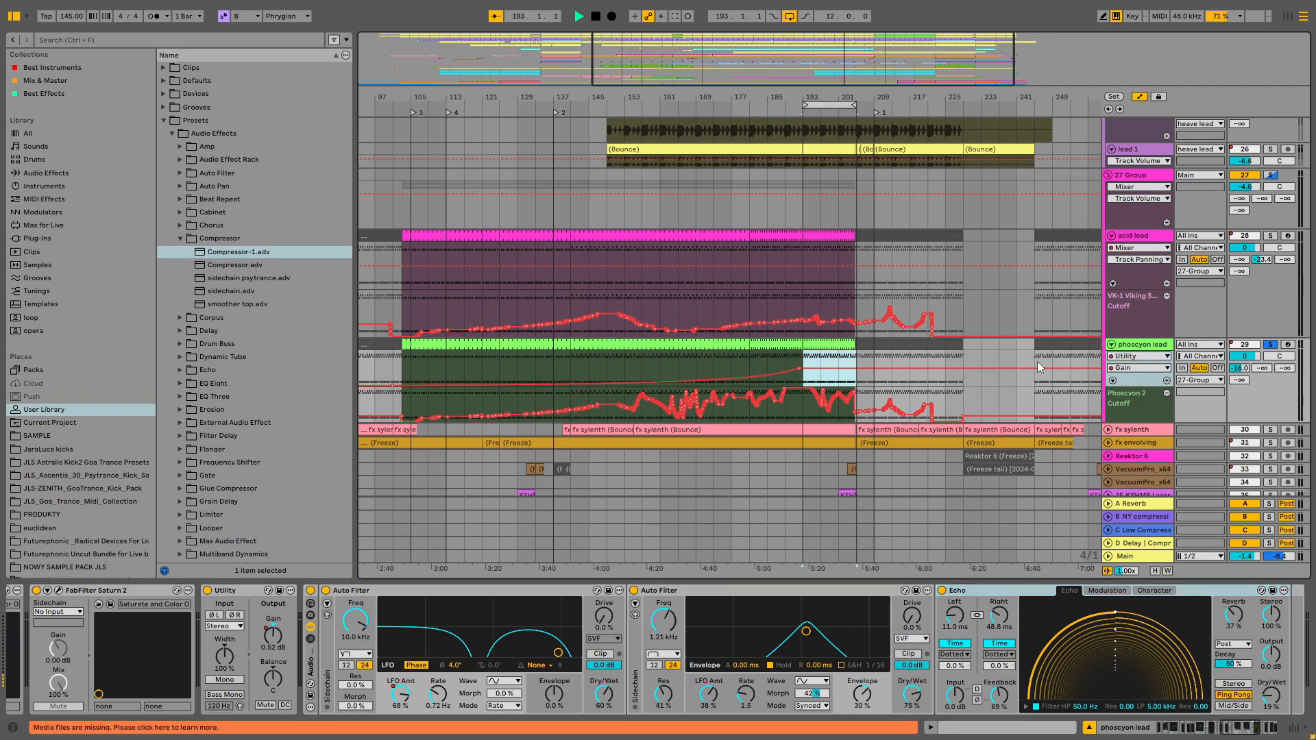
- Bypass the new effect rack and start playback while browsing the phoscyon lead's device chain
click(311, 590)
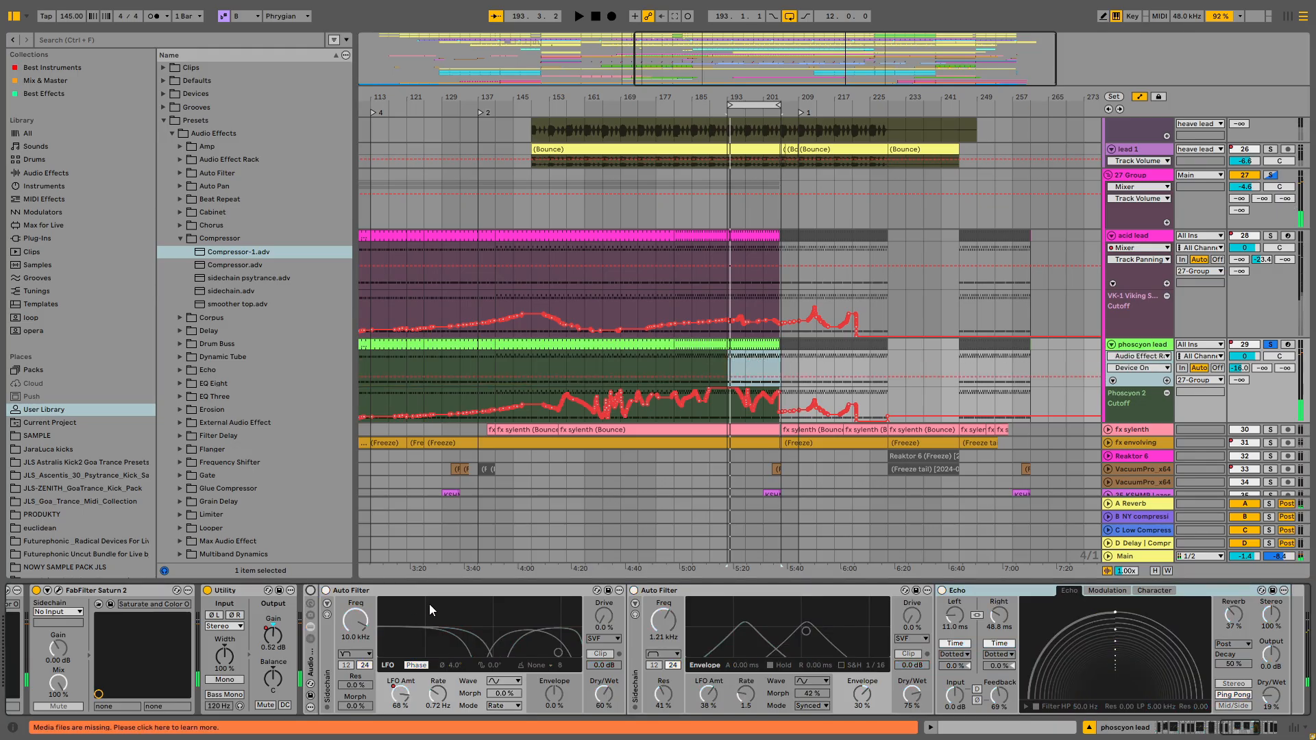
click(1212, 732)
click(1241, 729)
click(1200, 729)
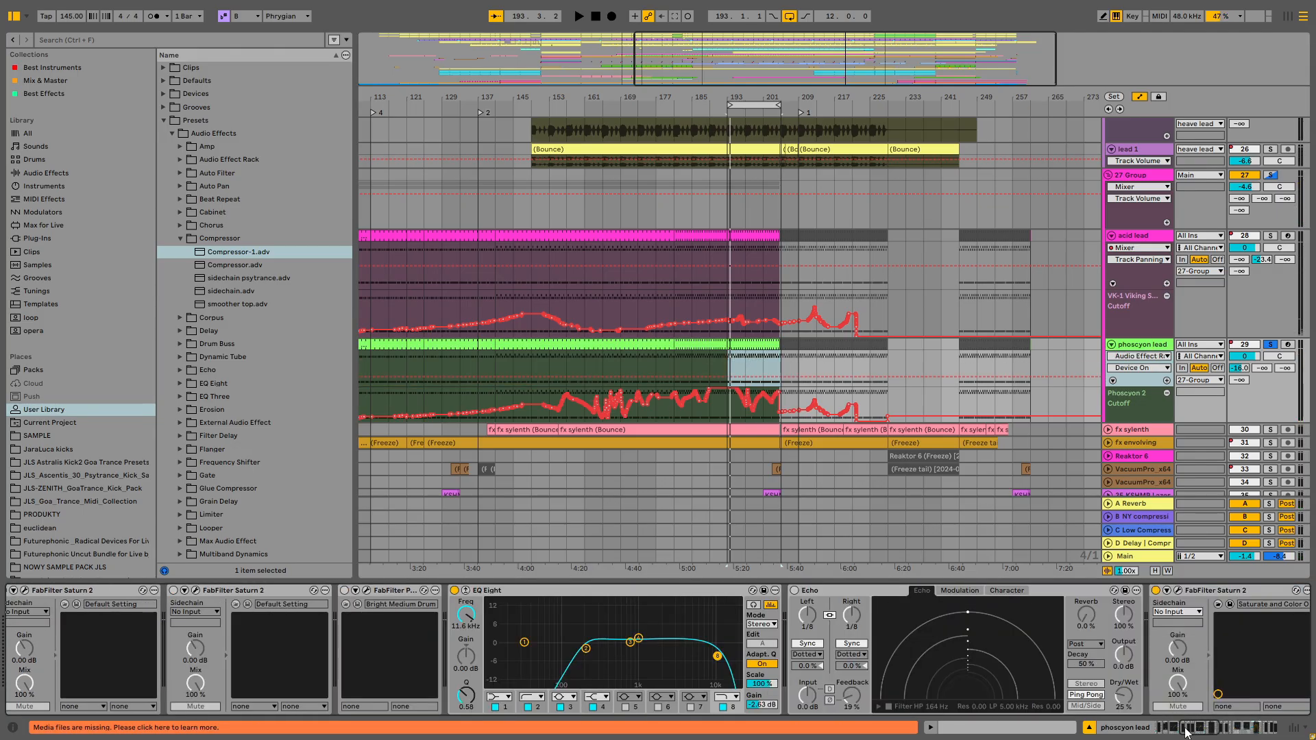
click(1170, 729)
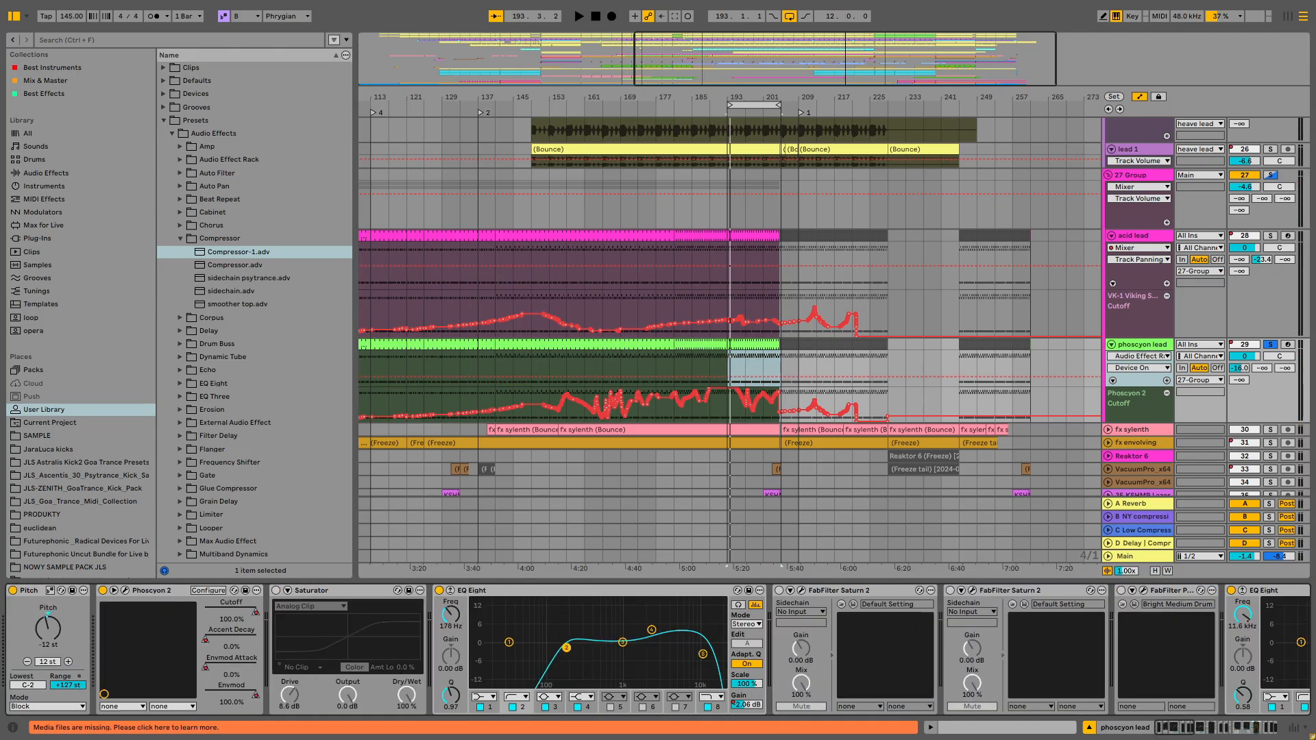
key(space)
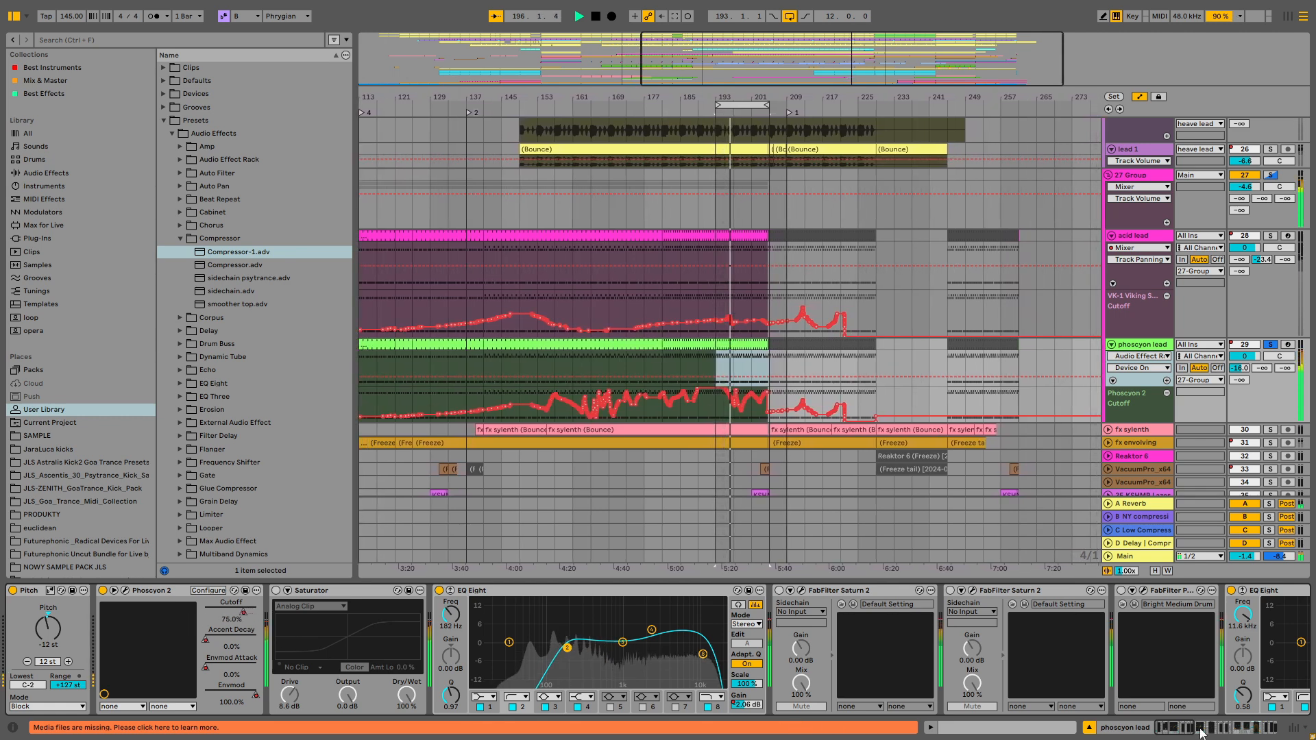
- Browse through the phoscyon lead's device chain and switch the effect rack back on
click(1267, 731)
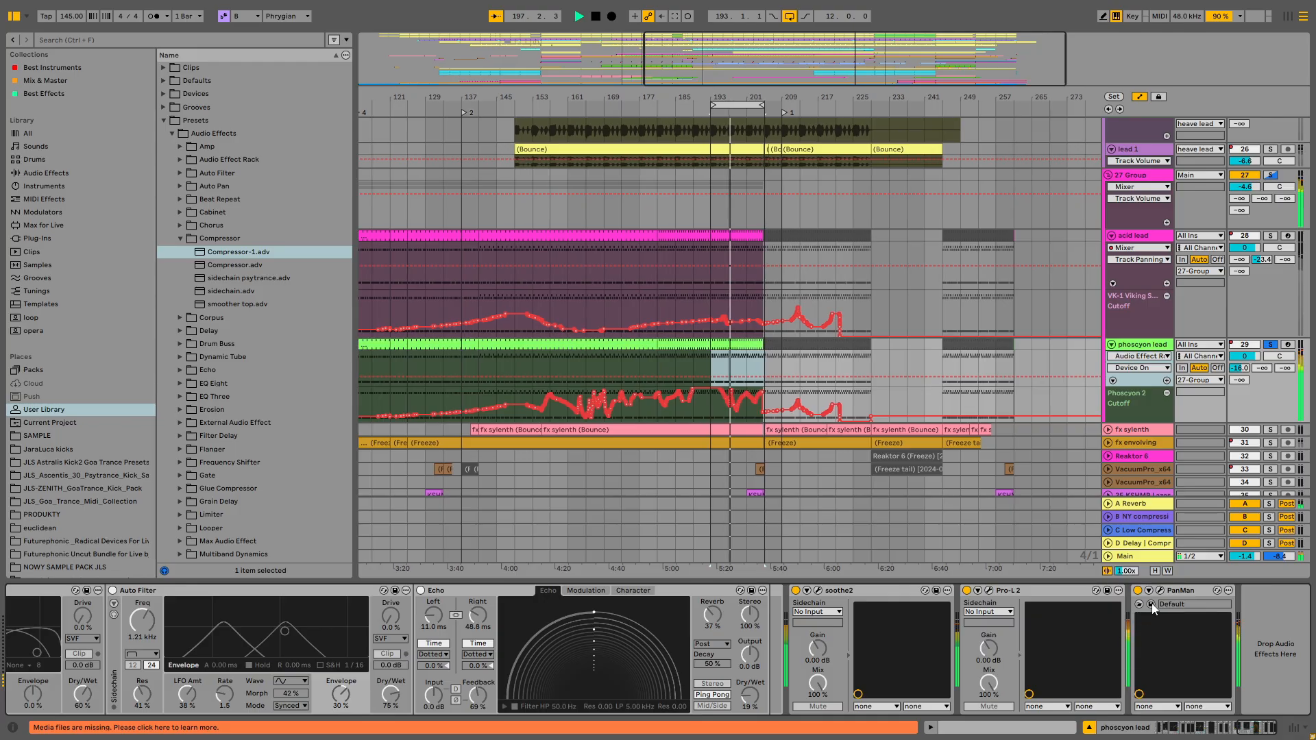
click(1234, 732)
drag(1232, 728, 1204, 729)
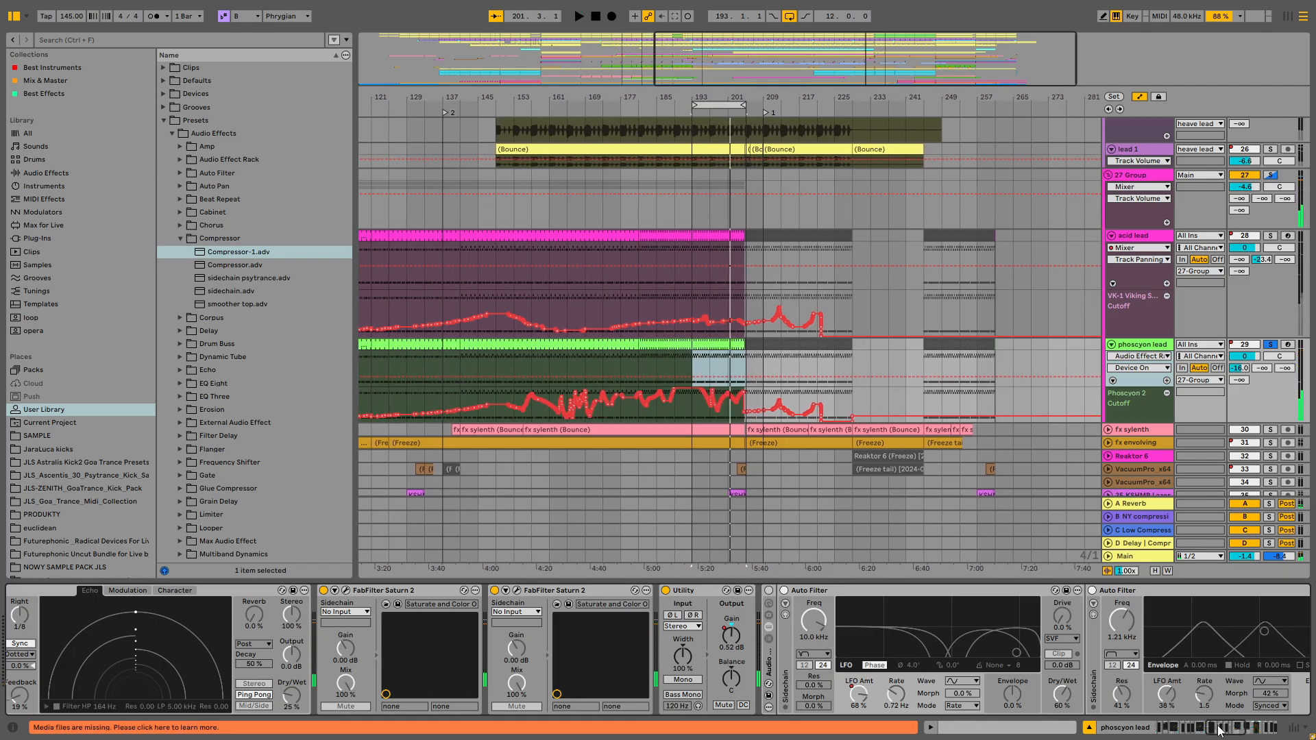
drag(1220, 731, 1252, 737)
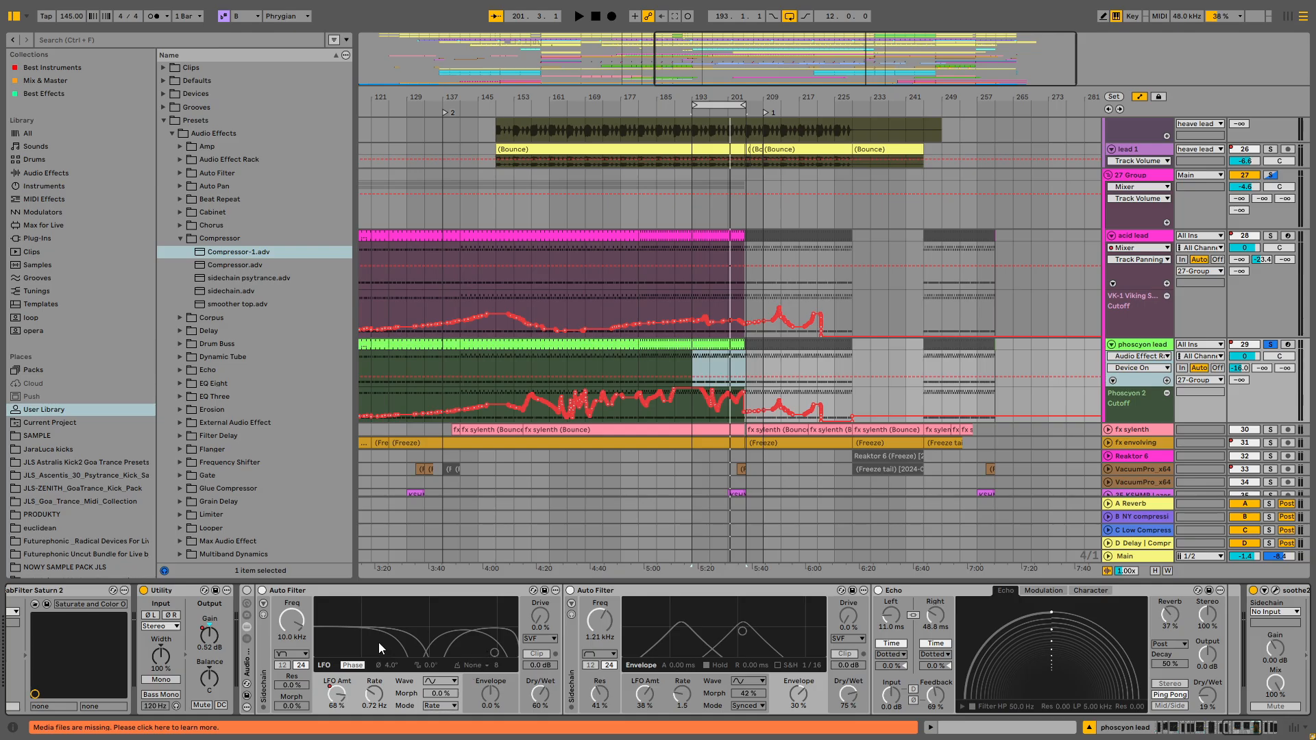
click(289, 655)
click(305, 550)
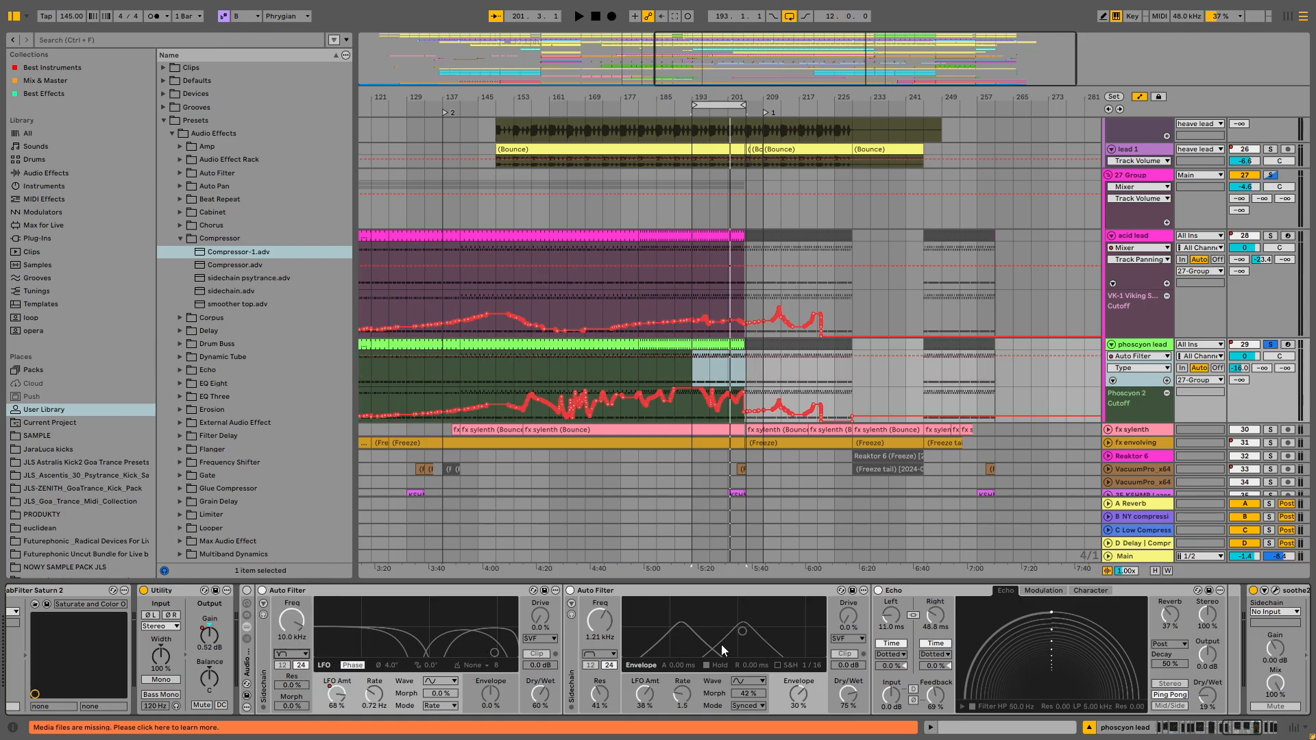
click(247, 591)
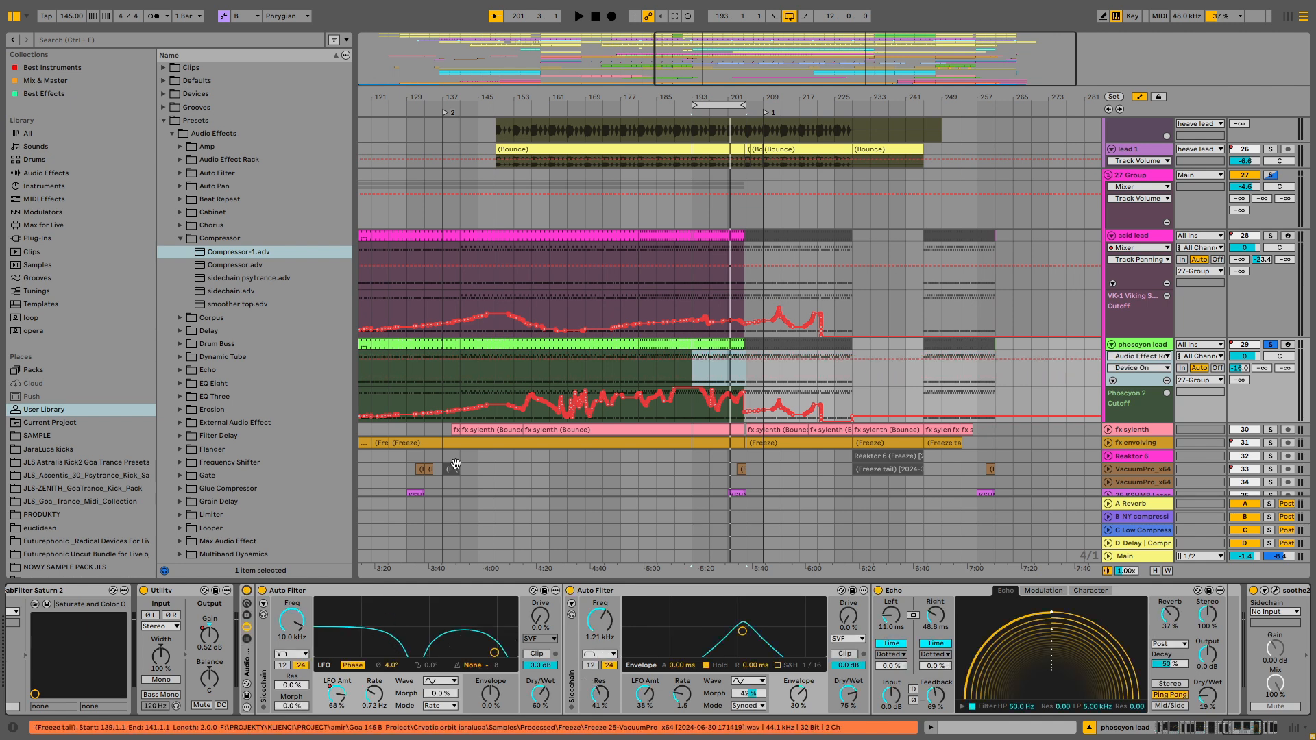
- Raise the second Auto Filter's drive to about 9.5 % during playback
key(space)
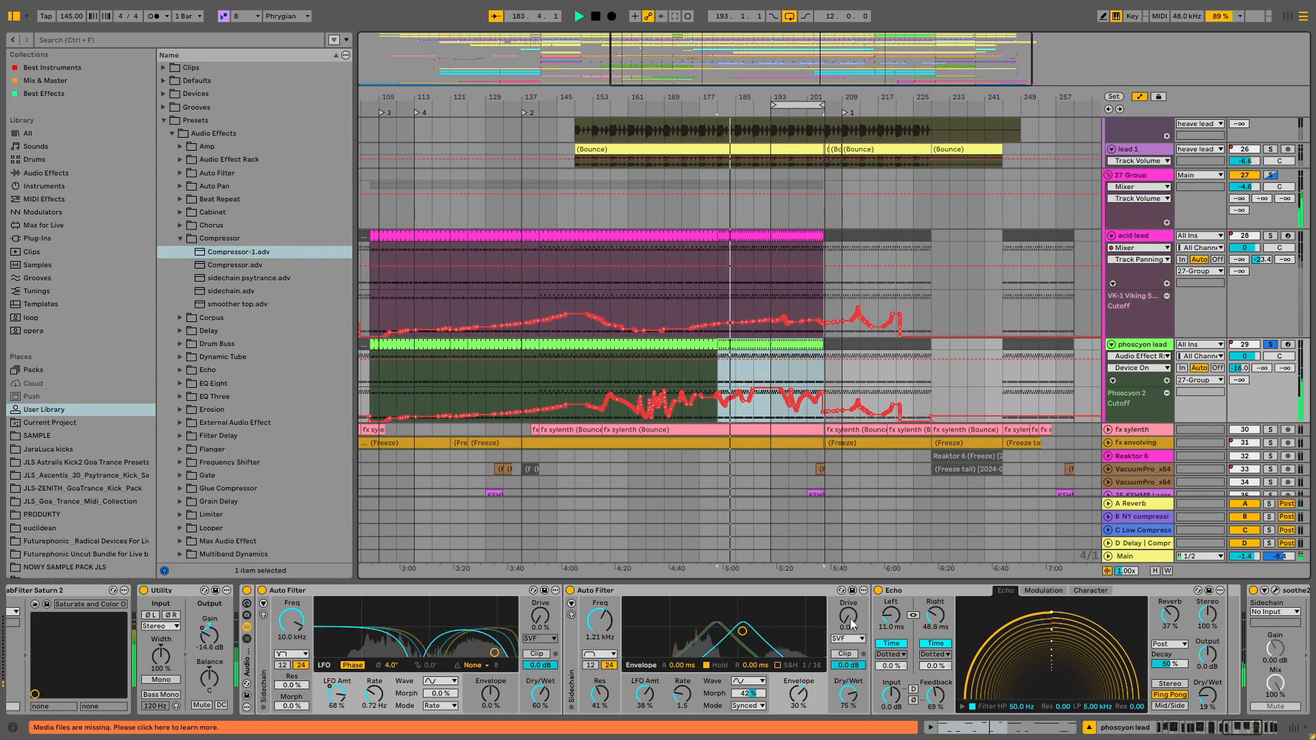
drag(849, 616, 848, 612)
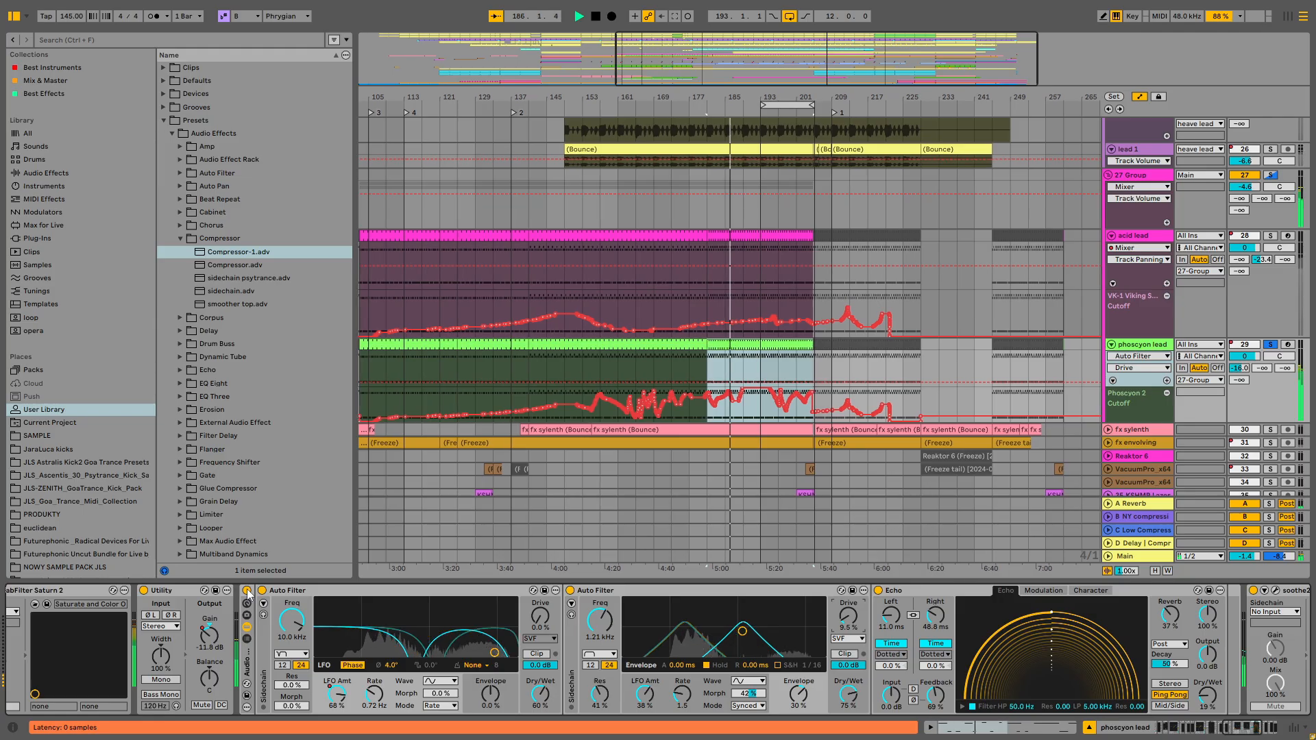
- Scroll up the arrangement and solo the kick bass track
scroll(1274, 182, up, 5)
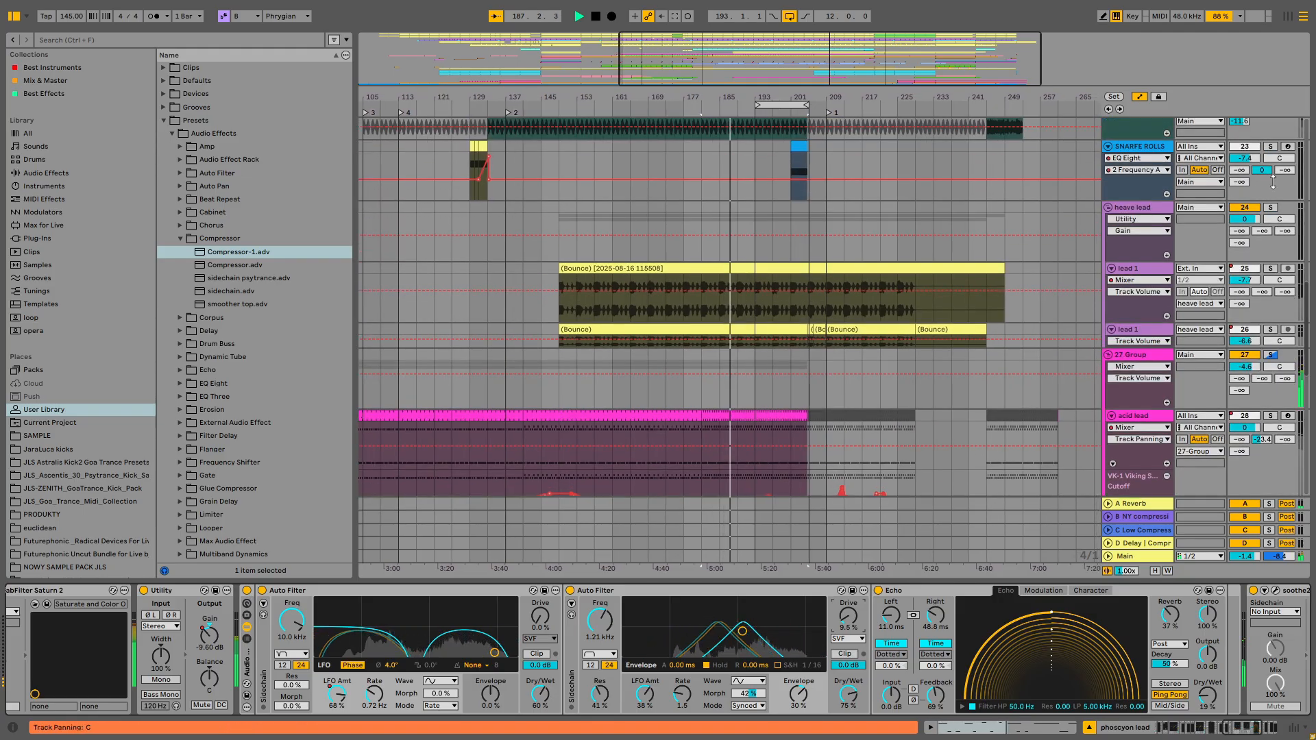
scroll(1274, 182, up, 10)
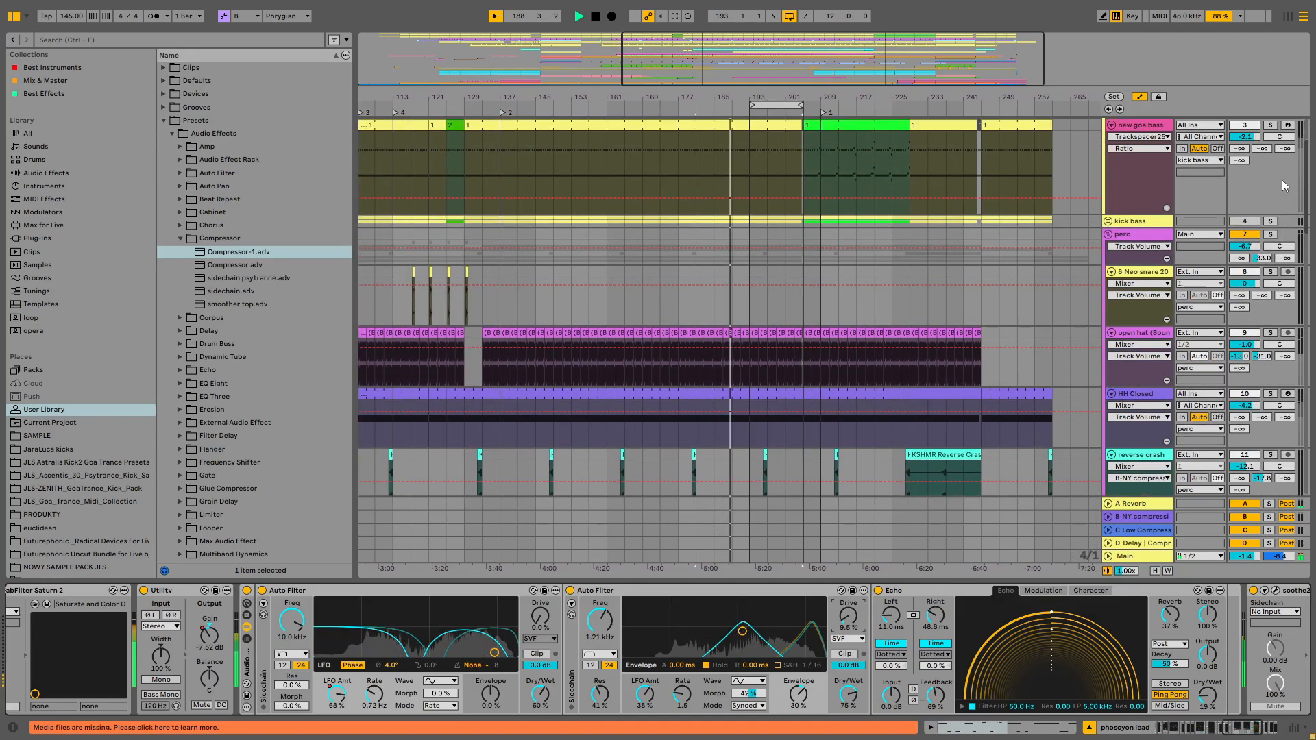
scroll(1285, 185, up, 5)
click(1270, 123)
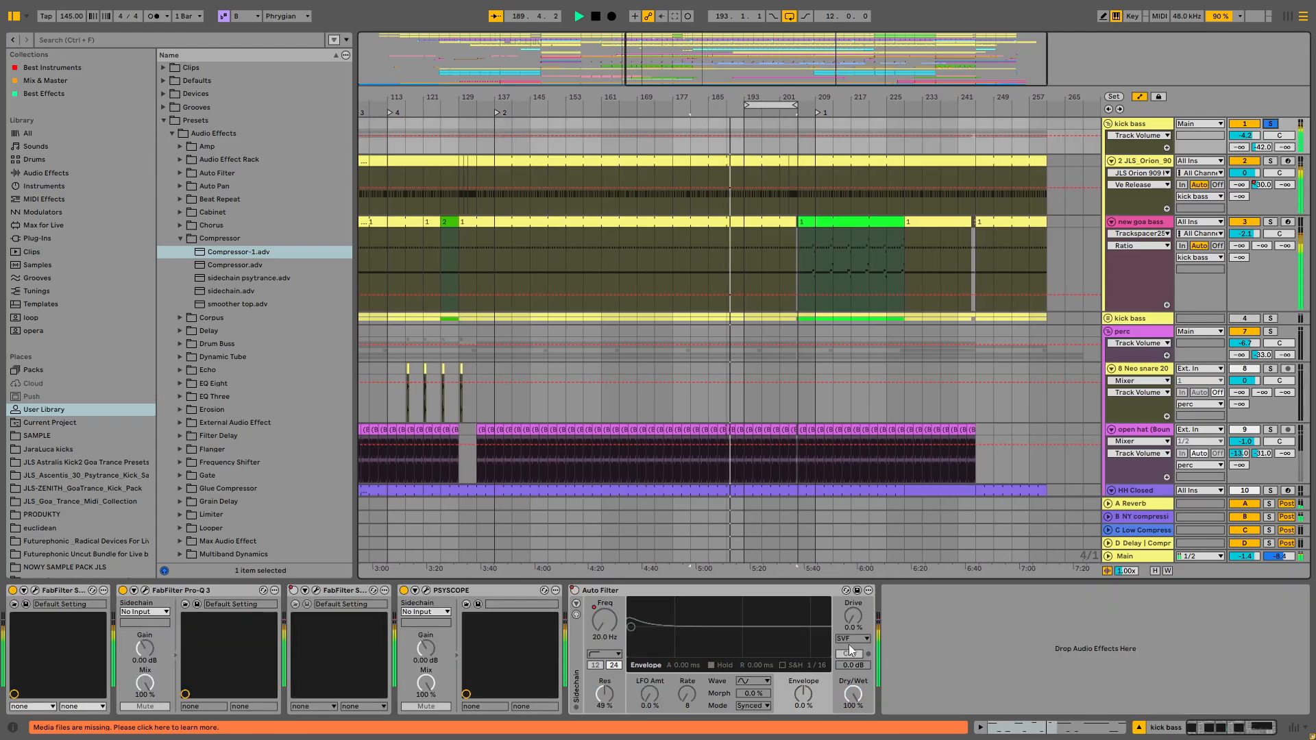
double_click(945, 578)
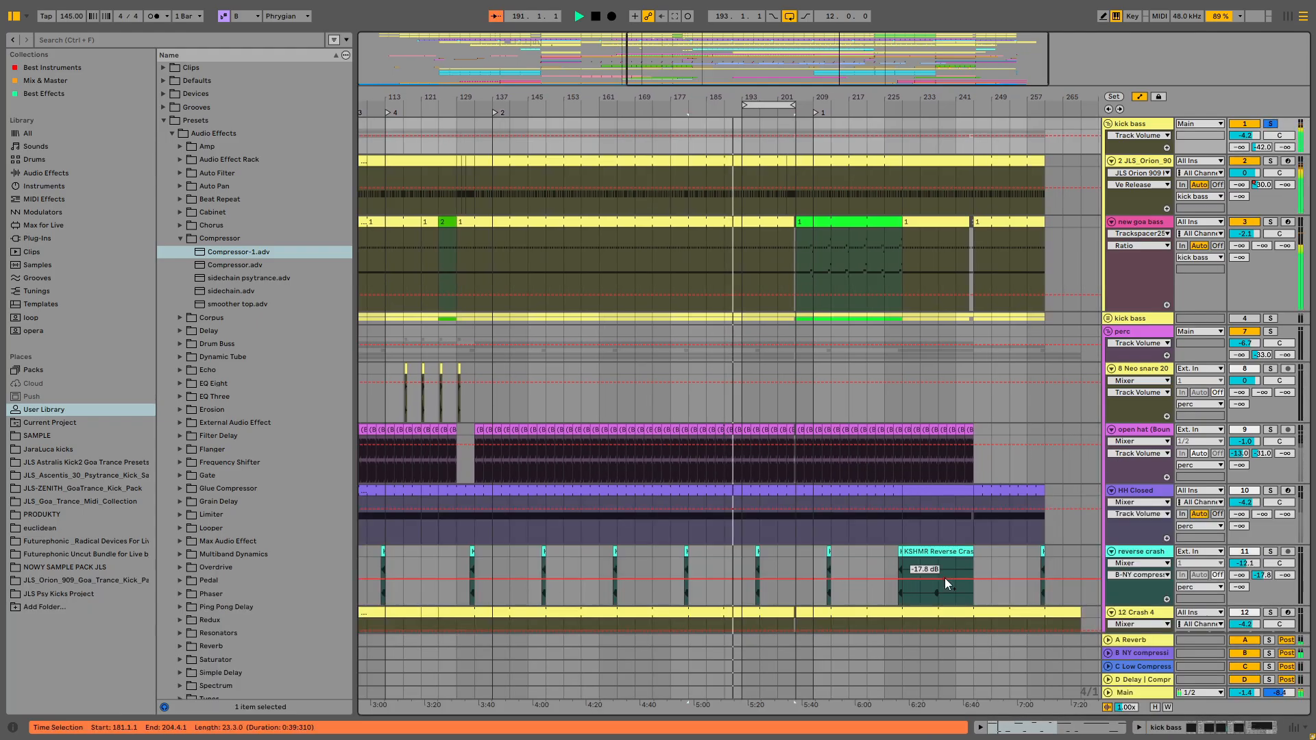
- Solo the claps, 20 Snare 707 and Perc loop tracks alongside the kick
scroll(1165, 411, down, 4)
scroll(1228, 293, up, 1)
scroll(1228, 294, down, 5)
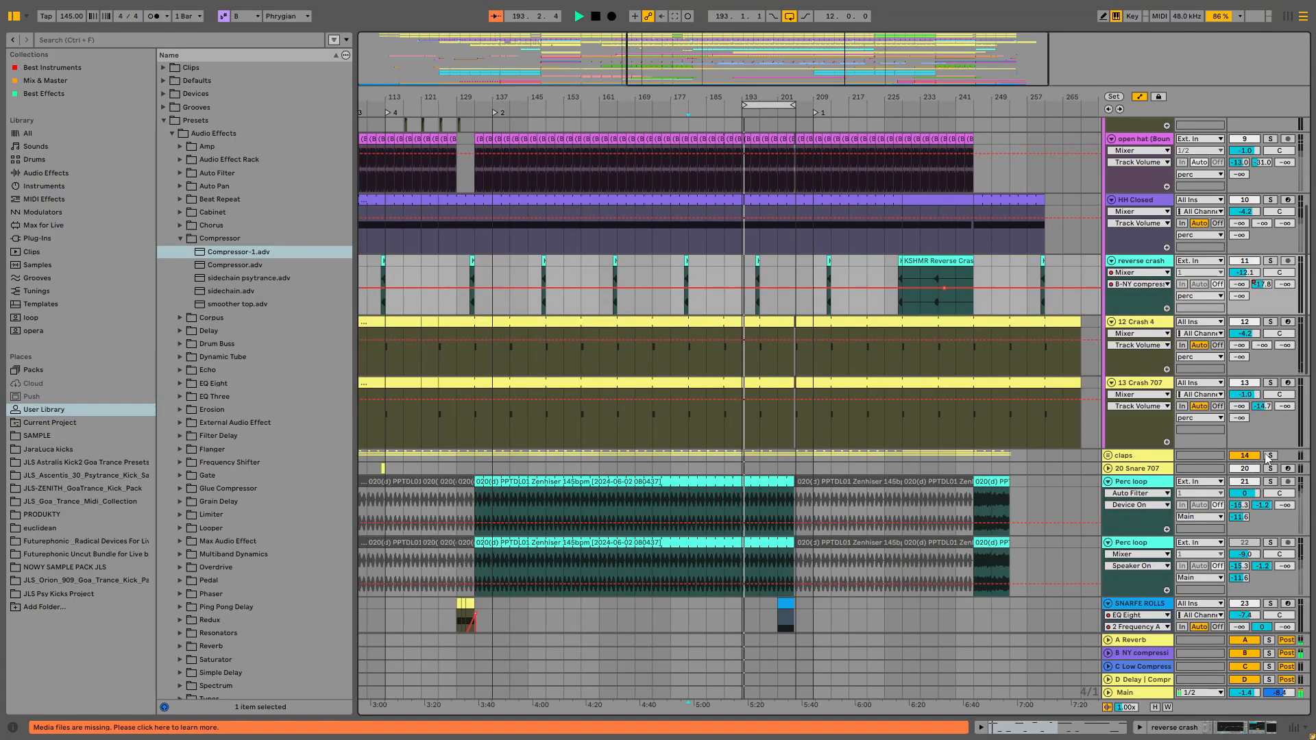
click(1270, 455)
click(1270, 468)
scroll(1135, 512, down, 1)
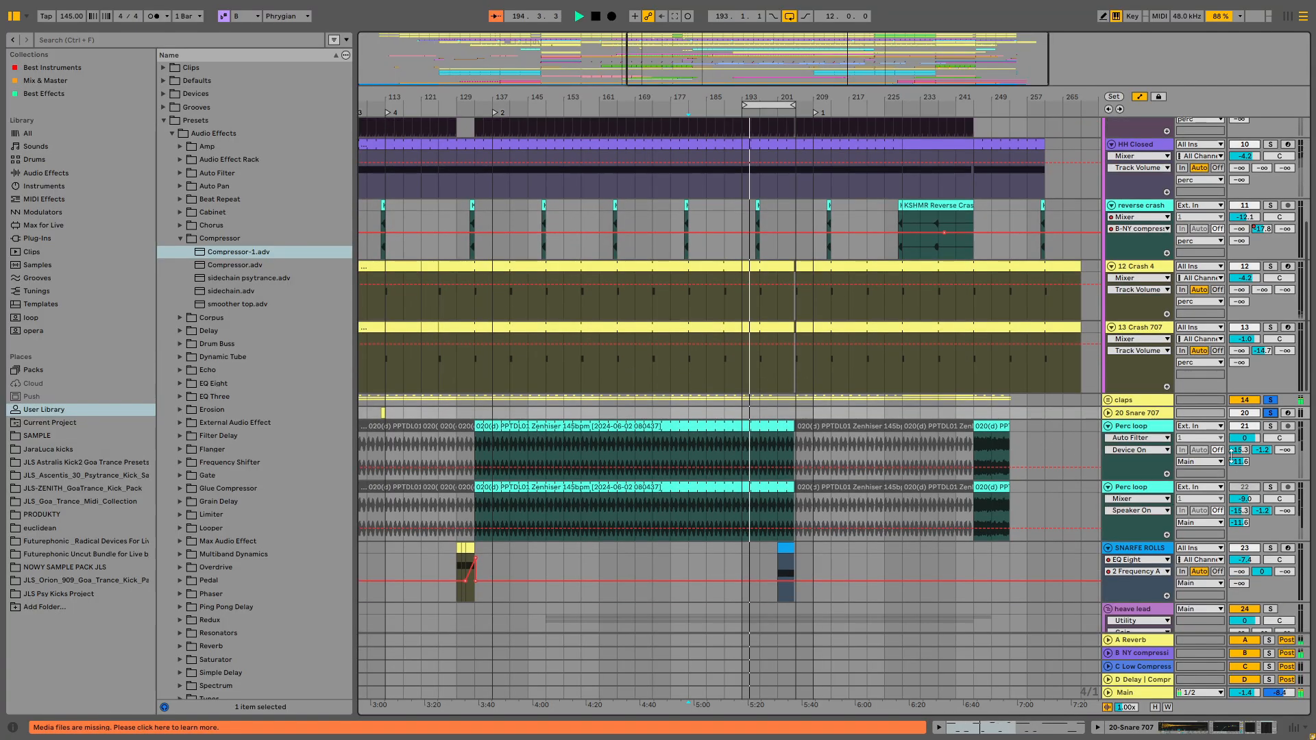
click(1270, 426)
- Set the Perc loop track's volume to -8.3 dB
scroll(1206, 500, down, 3)
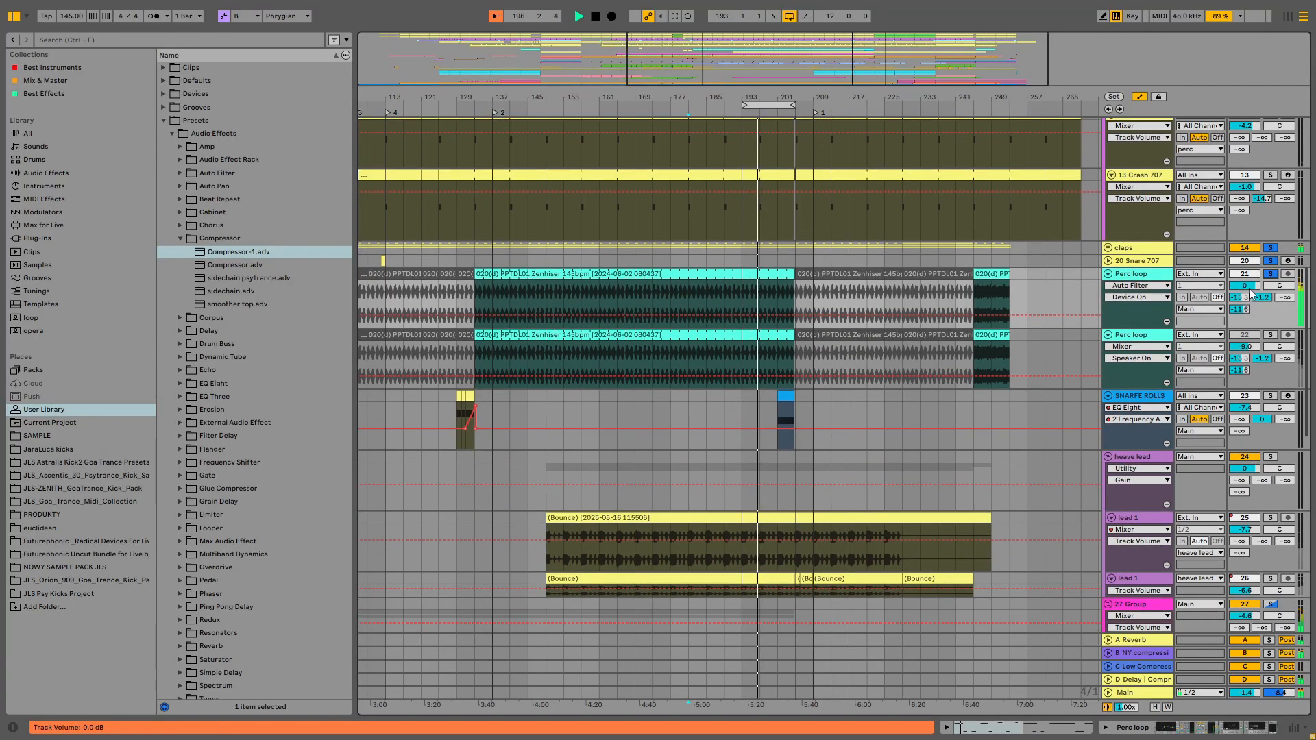
drag(1250, 290, 1250, 301)
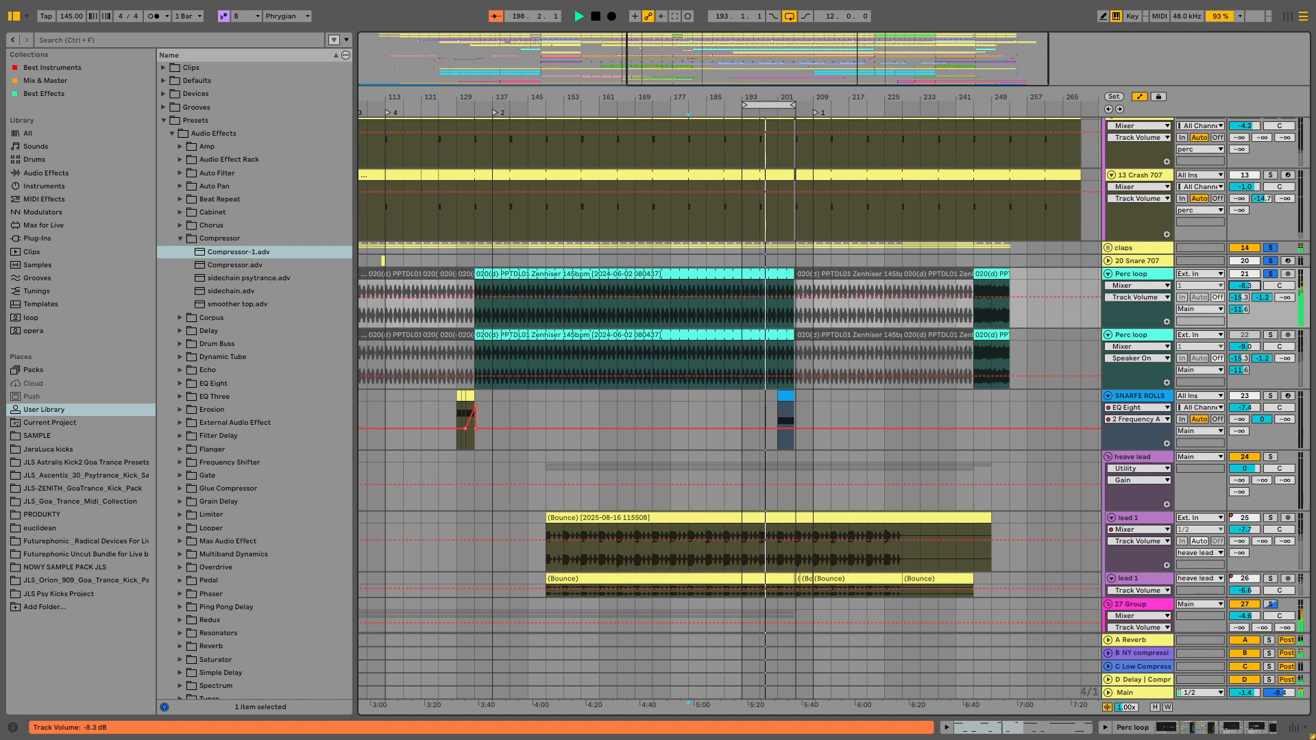
- Solo the phoscyon lead and audition bars 193 to 205 of it
scroll(1138, 534, down, 6)
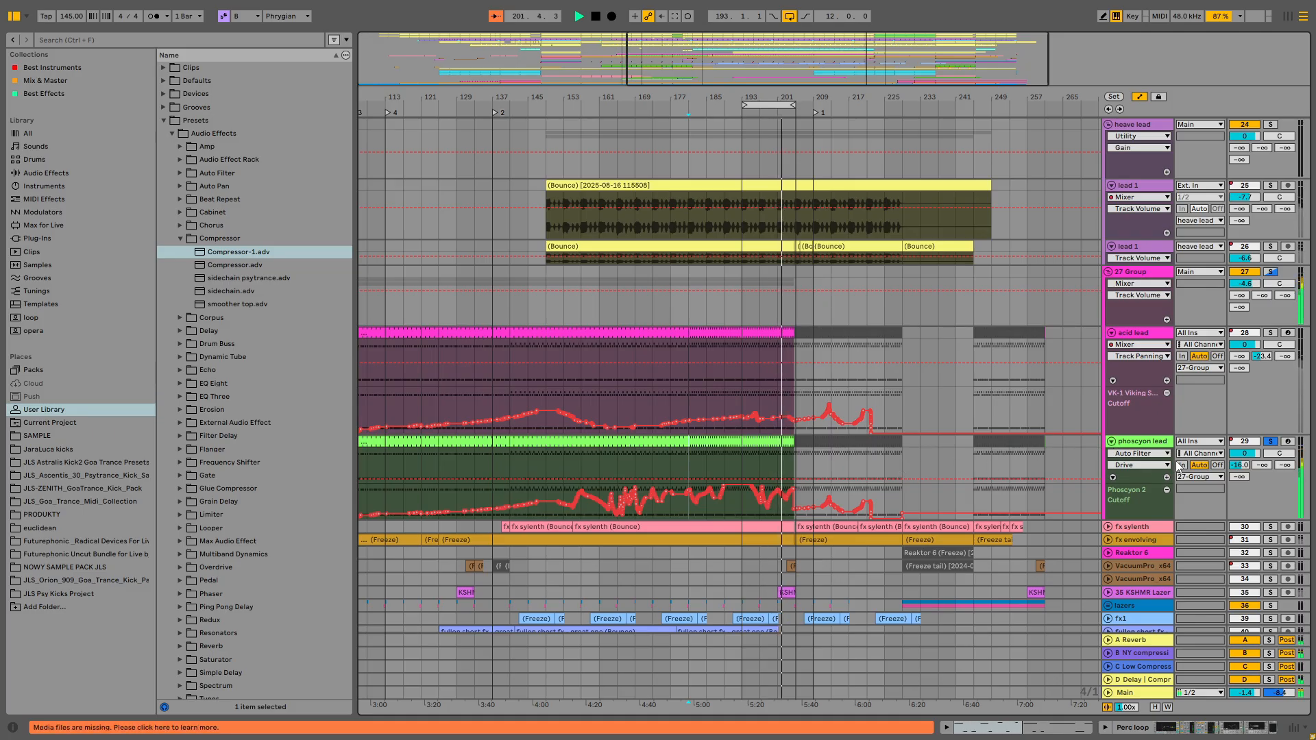
click(1271, 442)
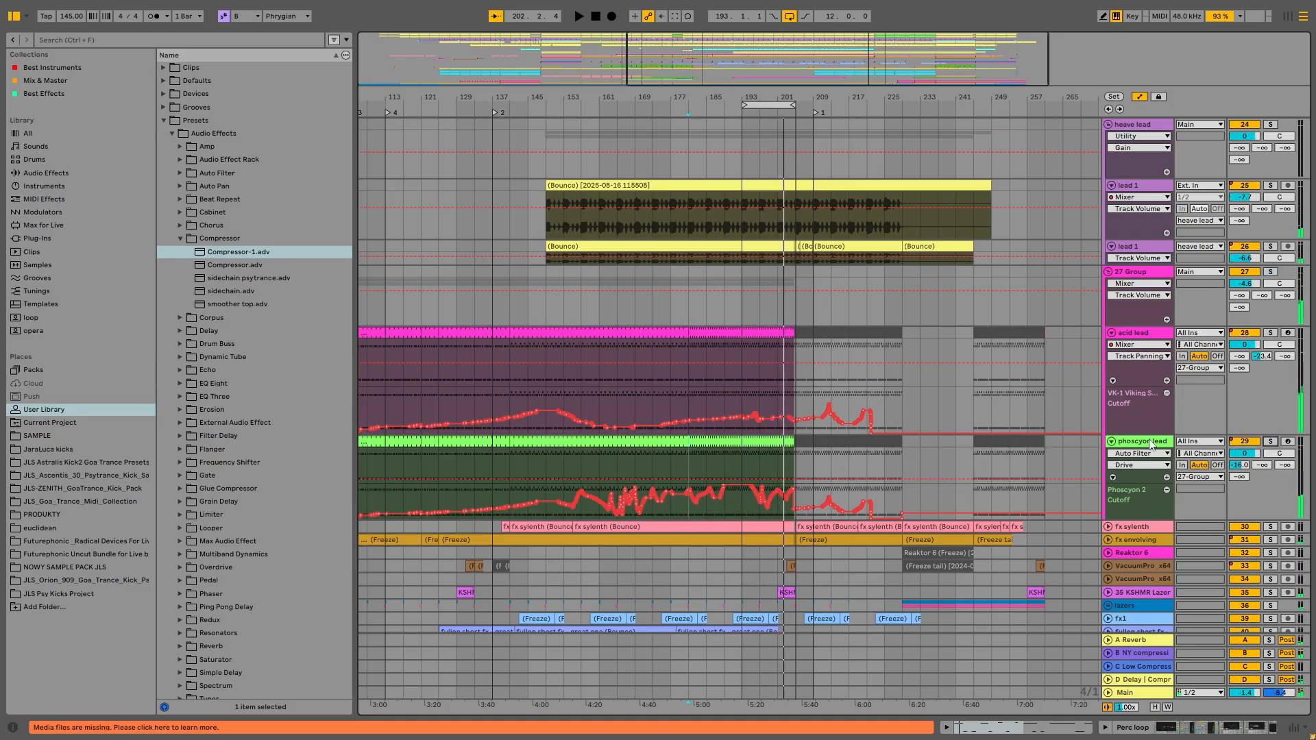
drag(743, 454, 794, 450)
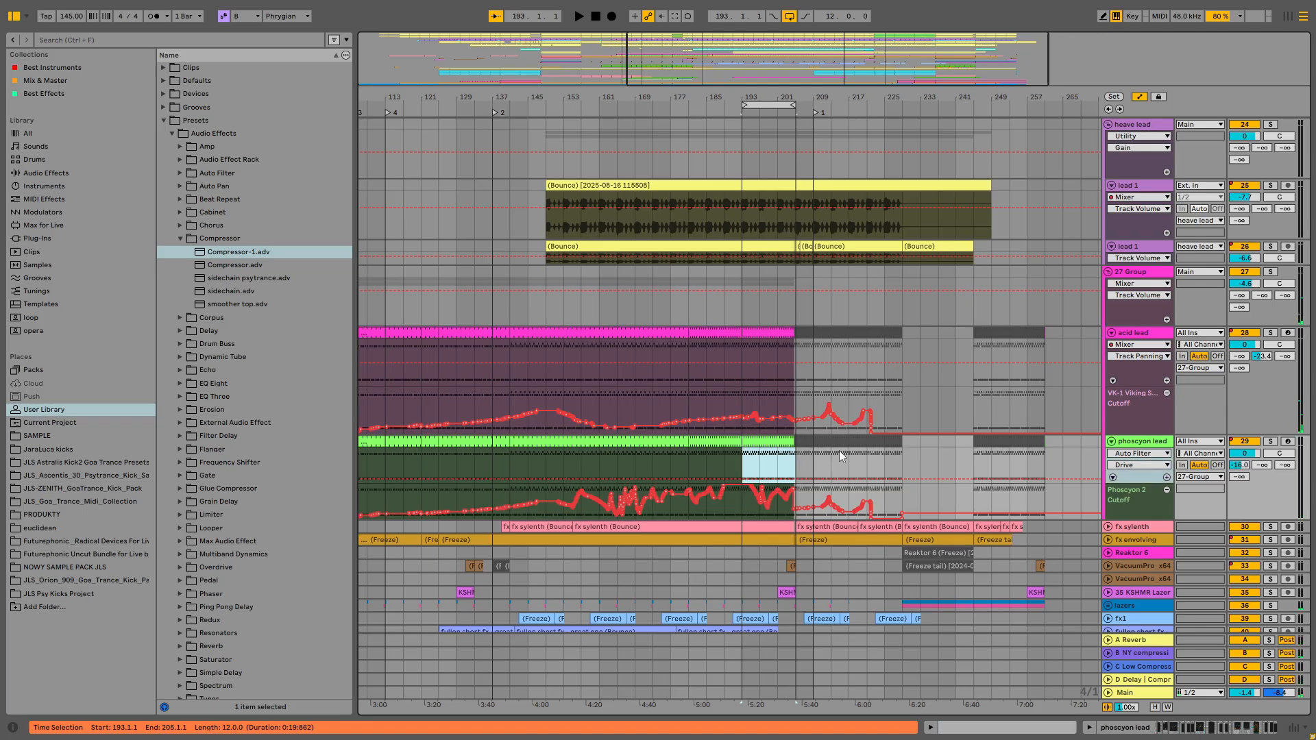
key(space)
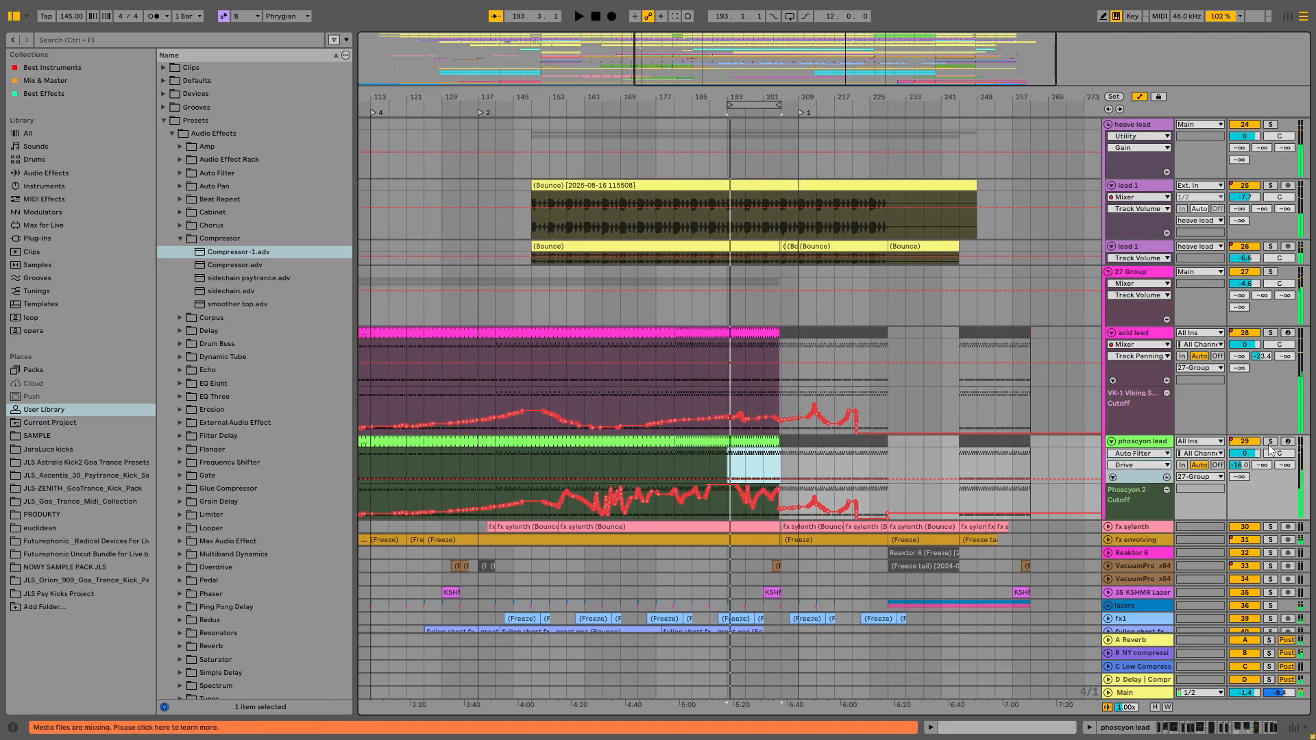
click(1271, 444)
- Open the phoscyon lead's devices and audition it with the rack, Utility and Auto Filter toggled off and on
double_click(763, 441)
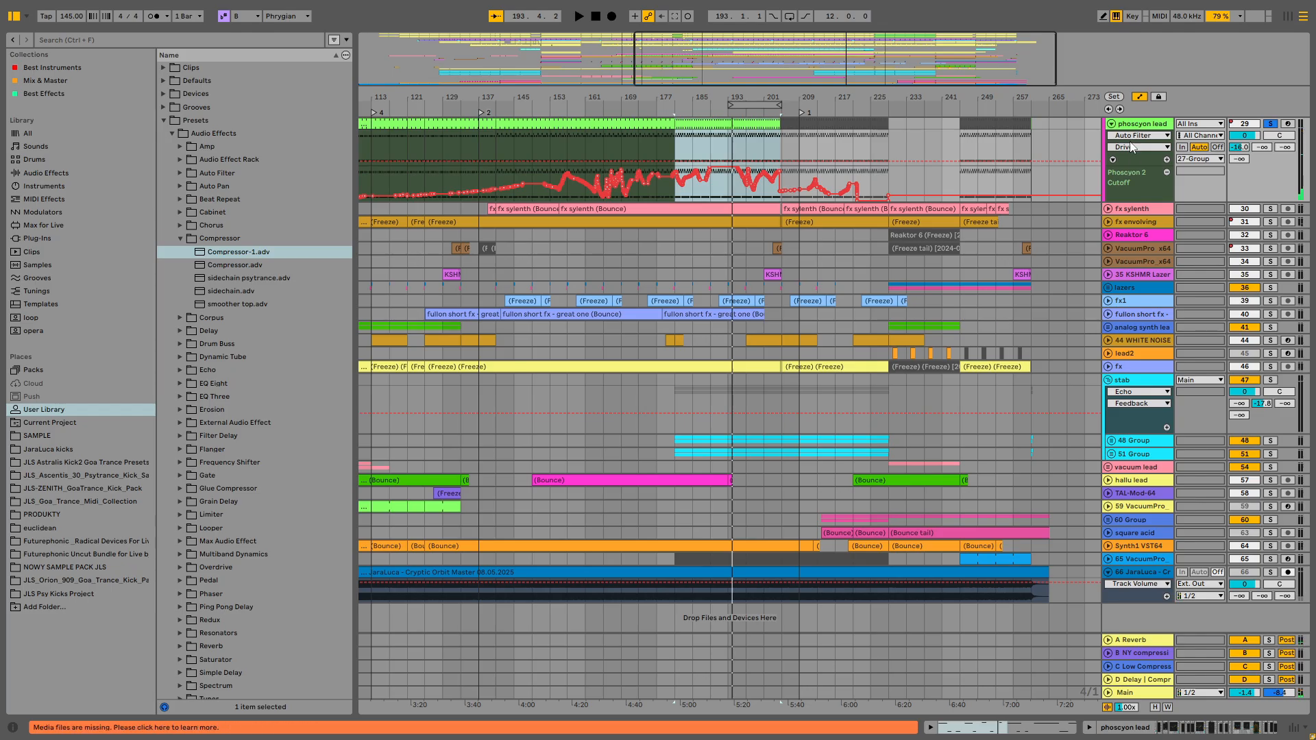
double_click(1132, 125)
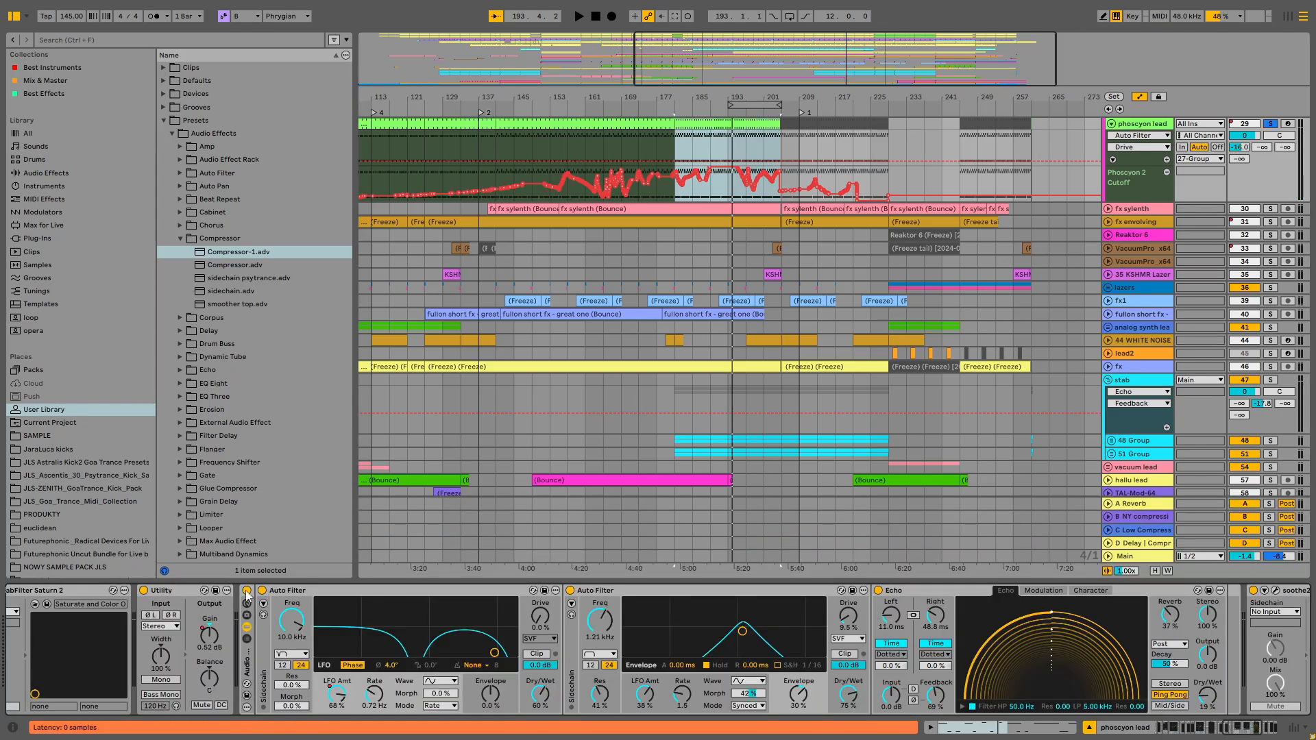
click(247, 591)
key(space)
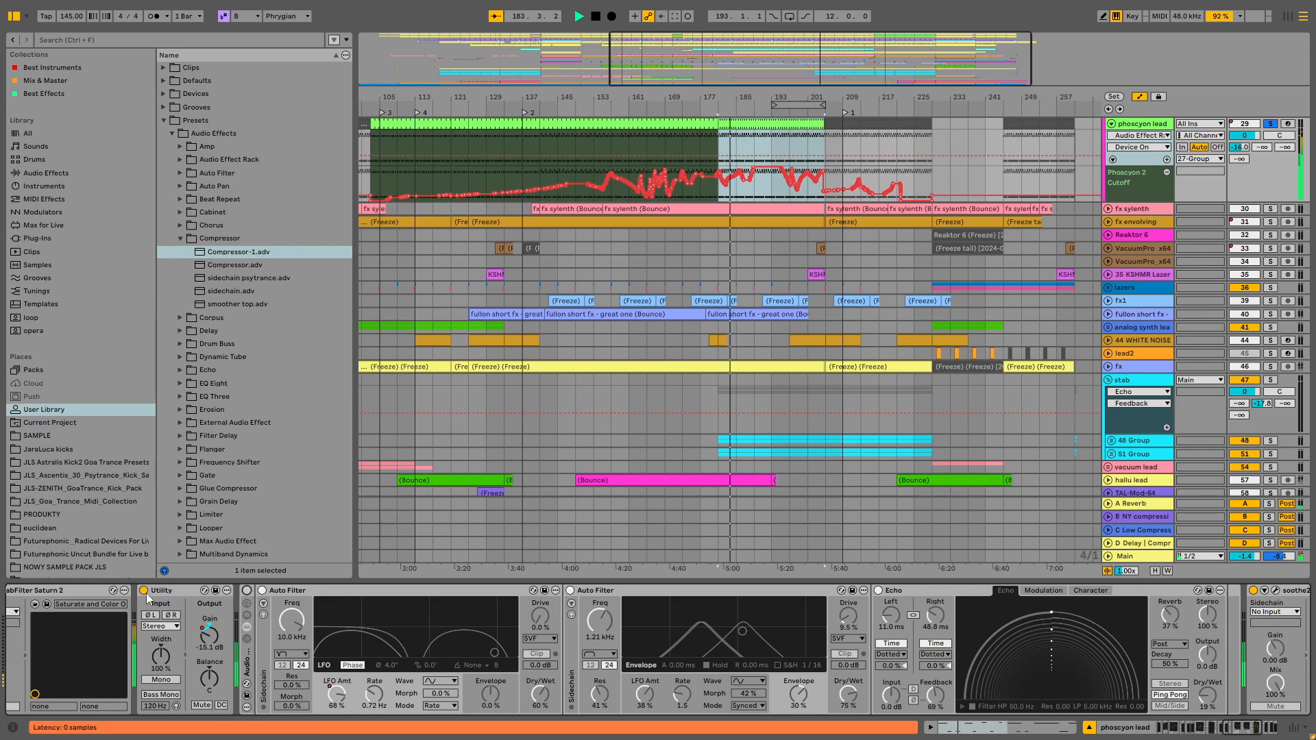
key(space)
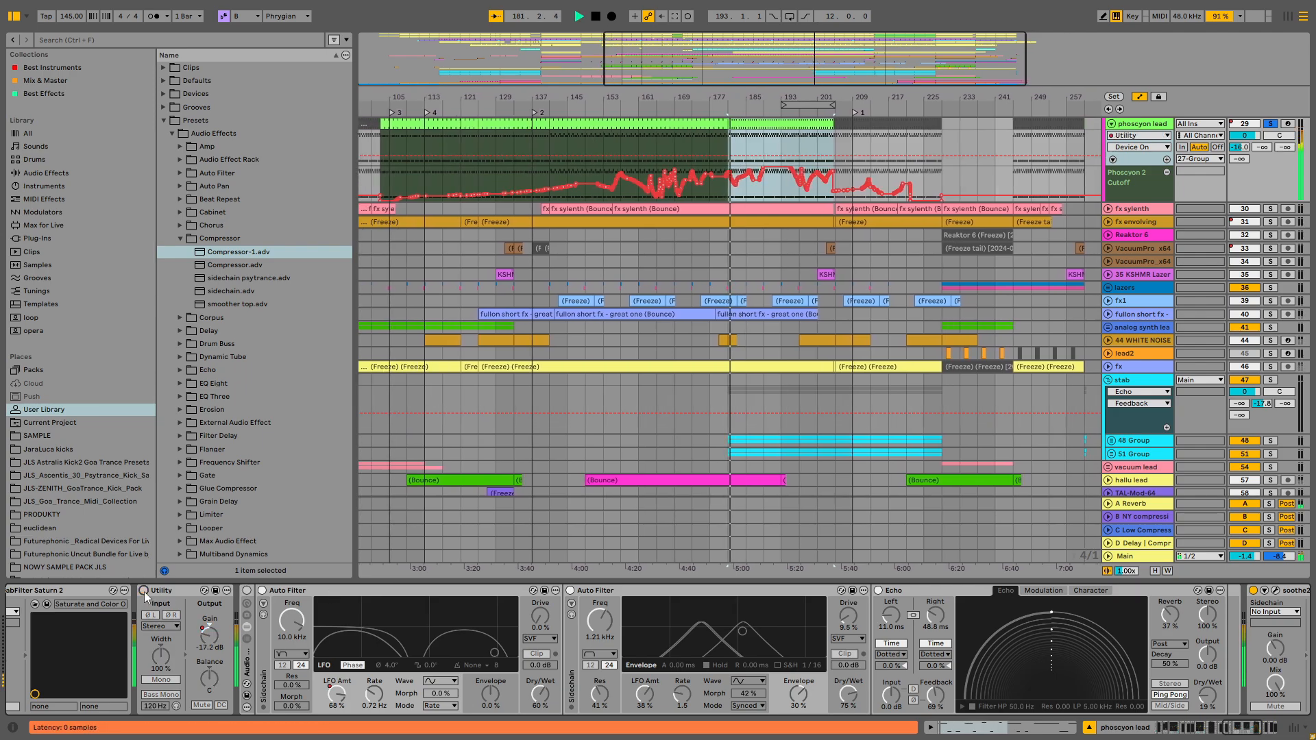
click(144, 591)
click(262, 591)
click(247, 591)
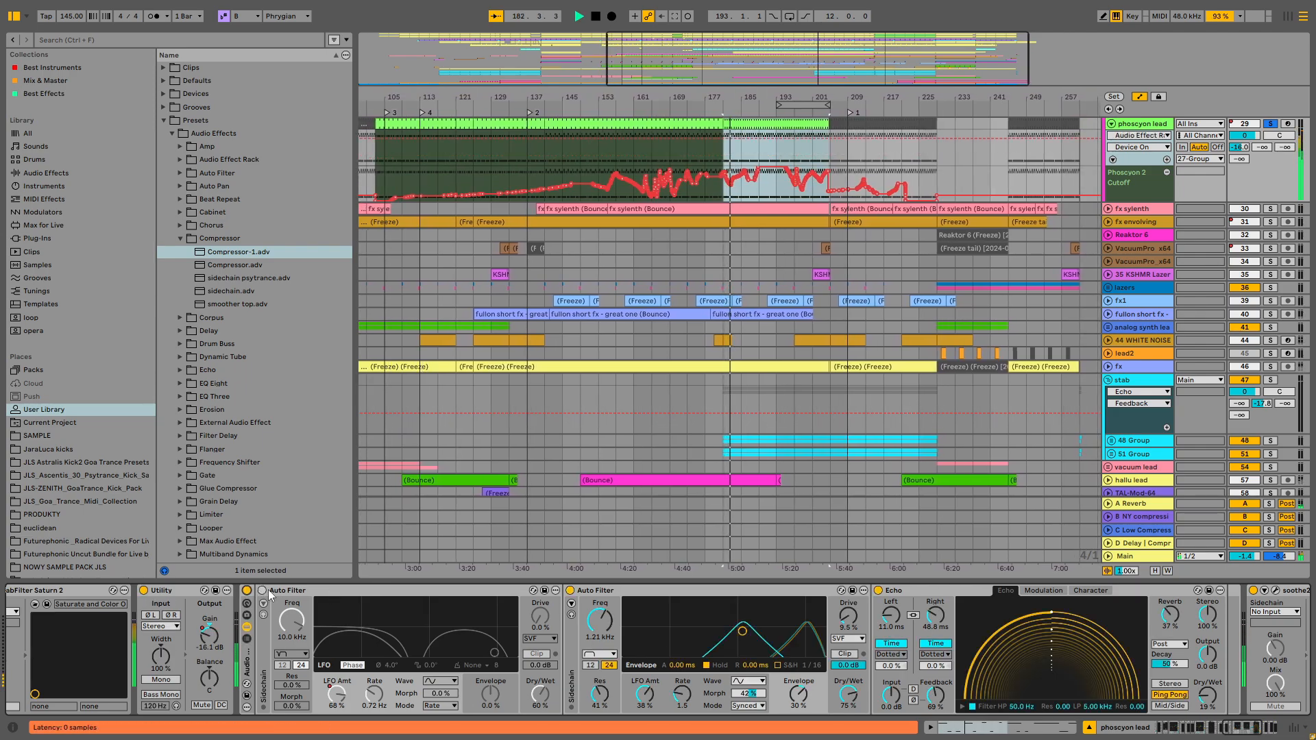
click(262, 591)
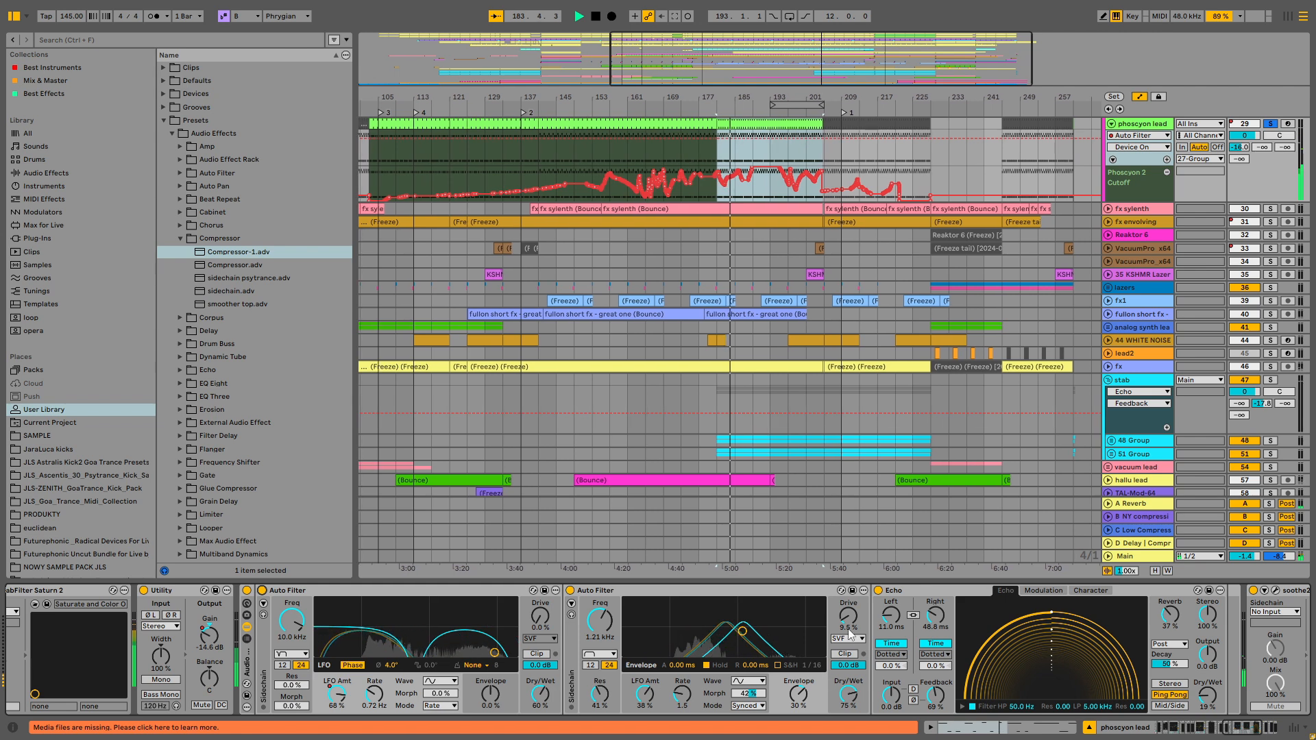
- Set the phoscyon lead's second Auto Filter drive to 23% and its LFO rate to 2
drag(849, 616, 849, 597)
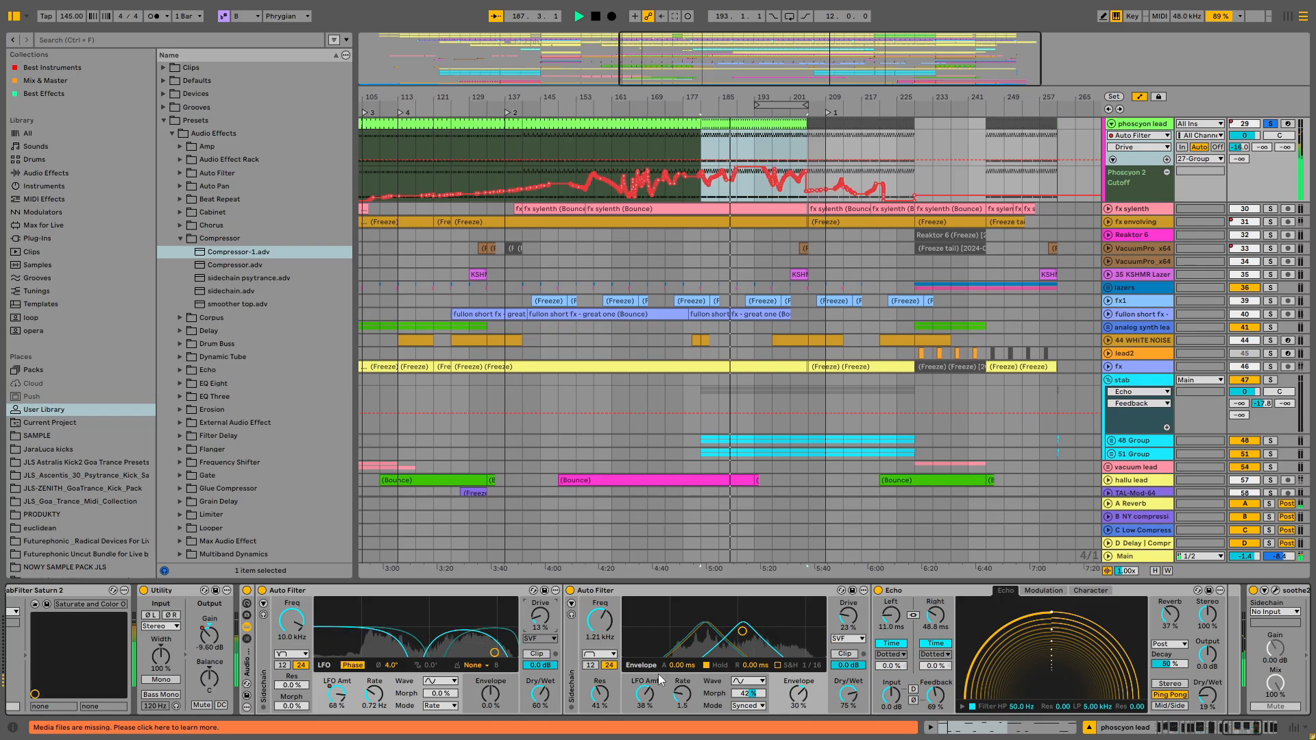
click(686, 700)
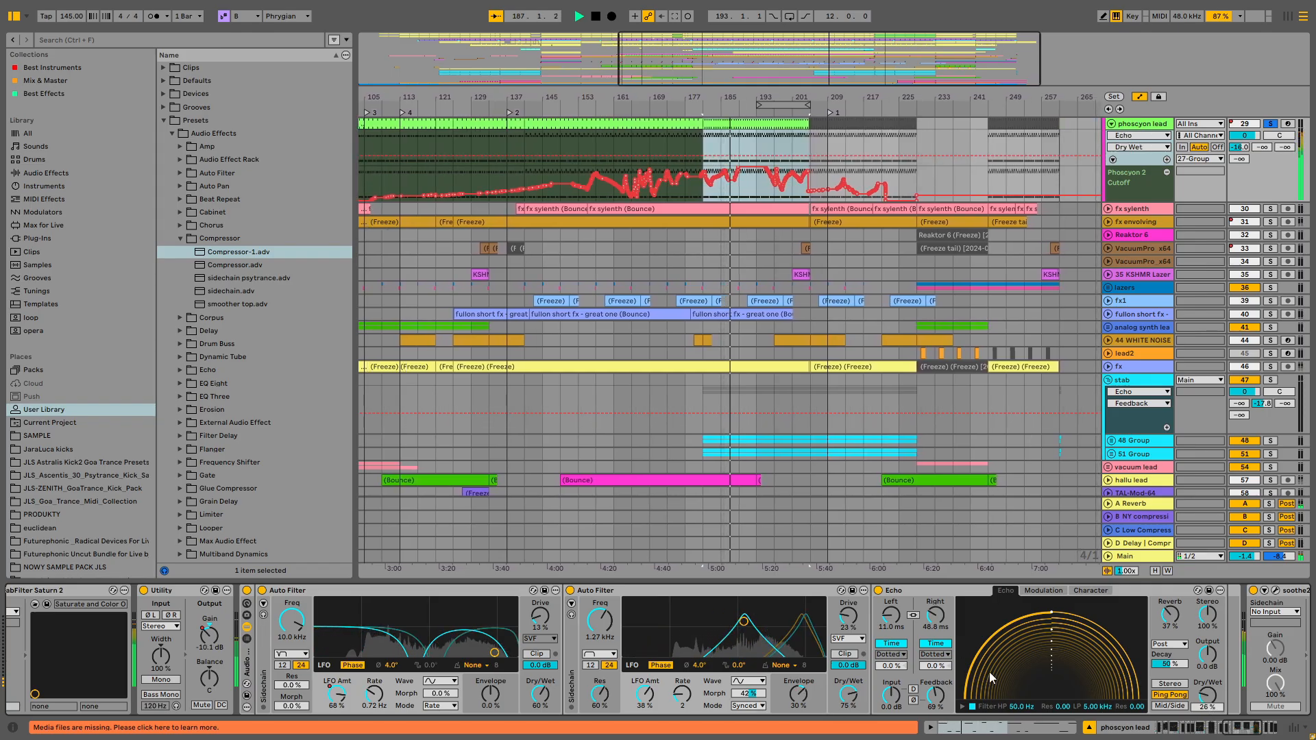
- Set the Echo's right delay to 118 ms and the first Auto Filter's drive to 0%, restarting playback
drag(936, 615, 891, 591)
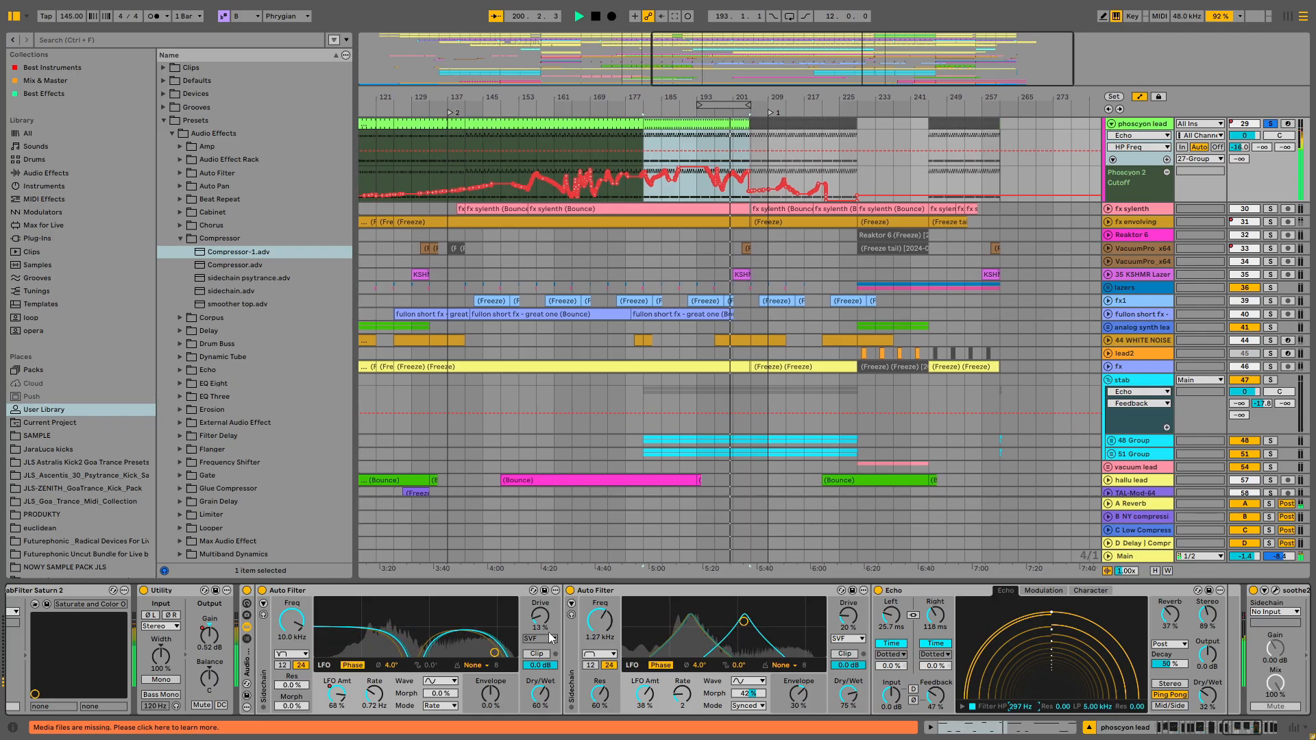
drag(541, 616, 540, 641)
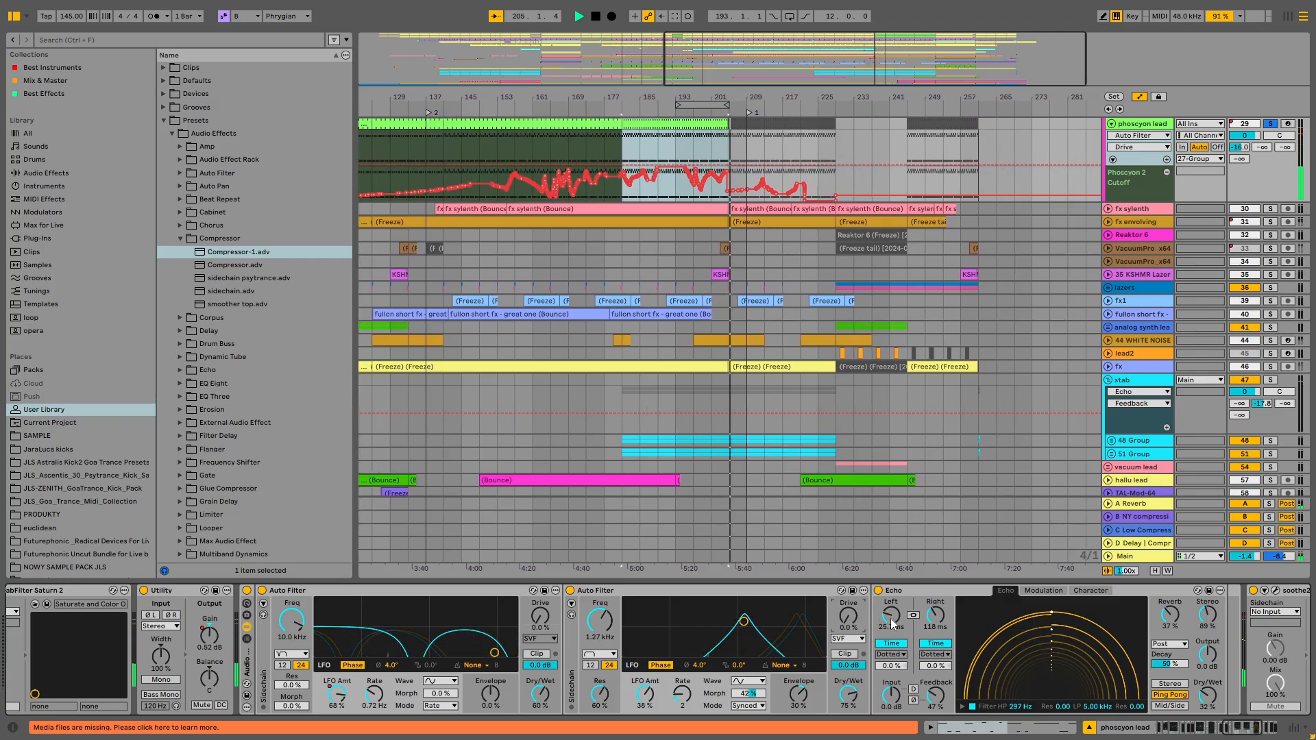
key(space)
key(space)
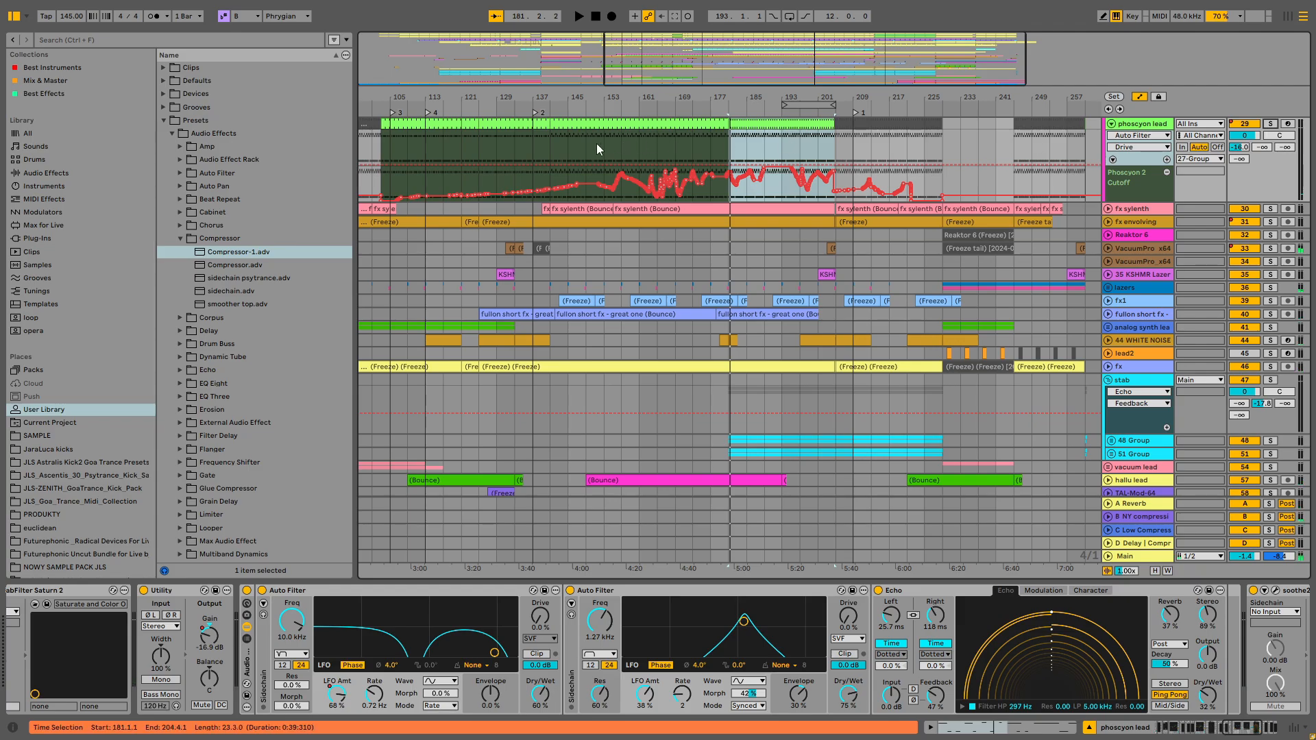
- Place the insert mark at bar 169 in the phoscyon lead and play the arrangement from there
click(660, 144)
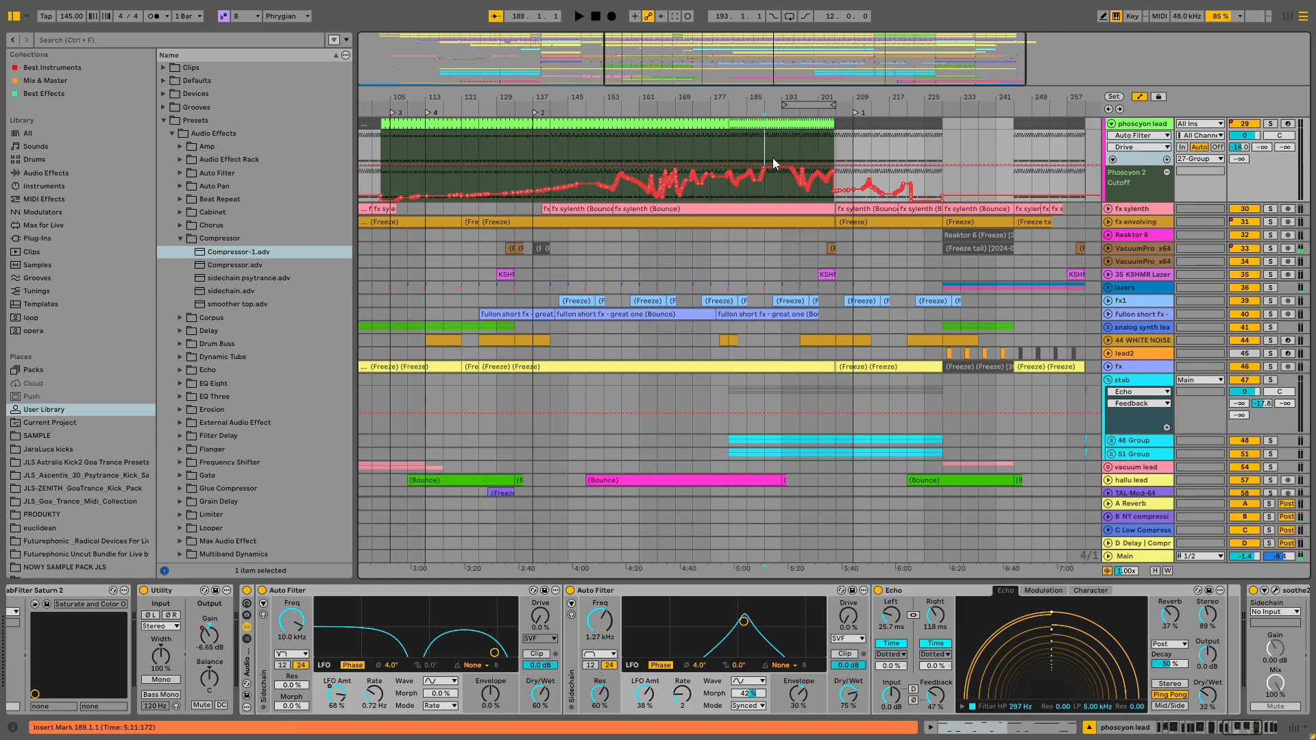
scroll(773, 192, up, 5)
click(757, 286)
click(672, 302)
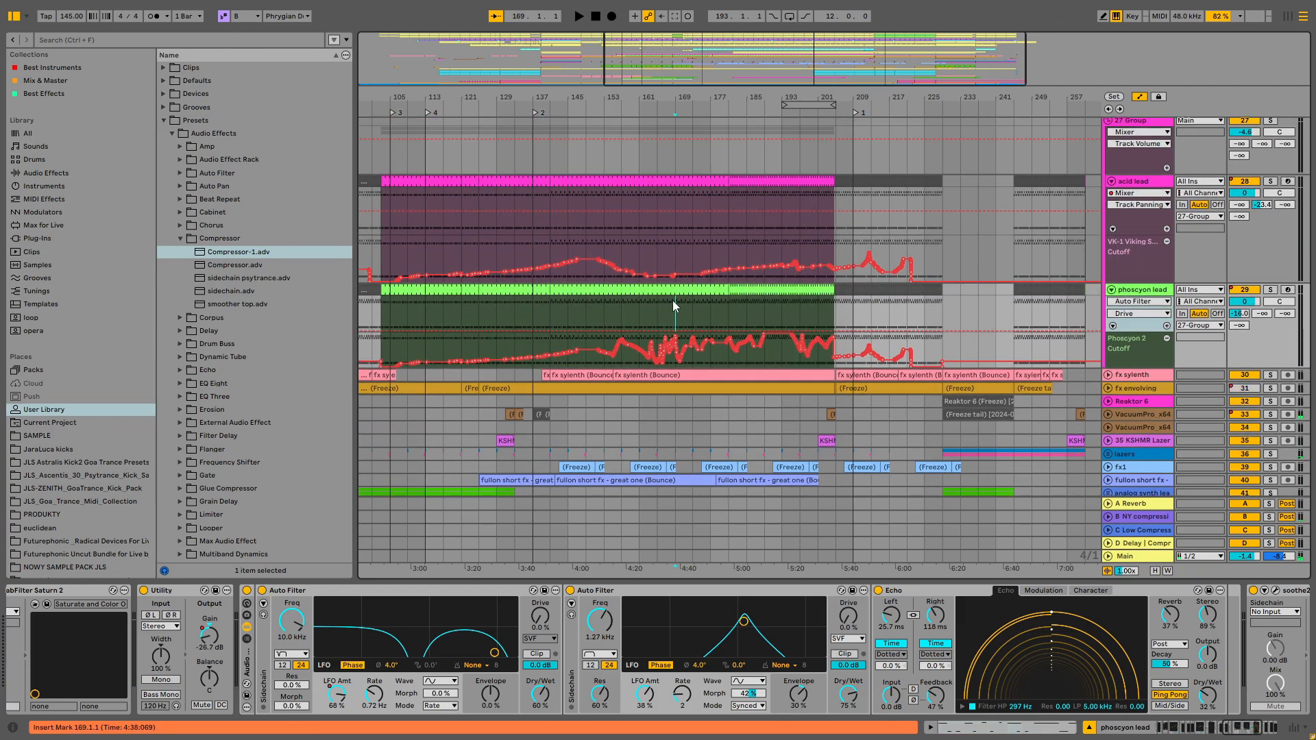
key(space)
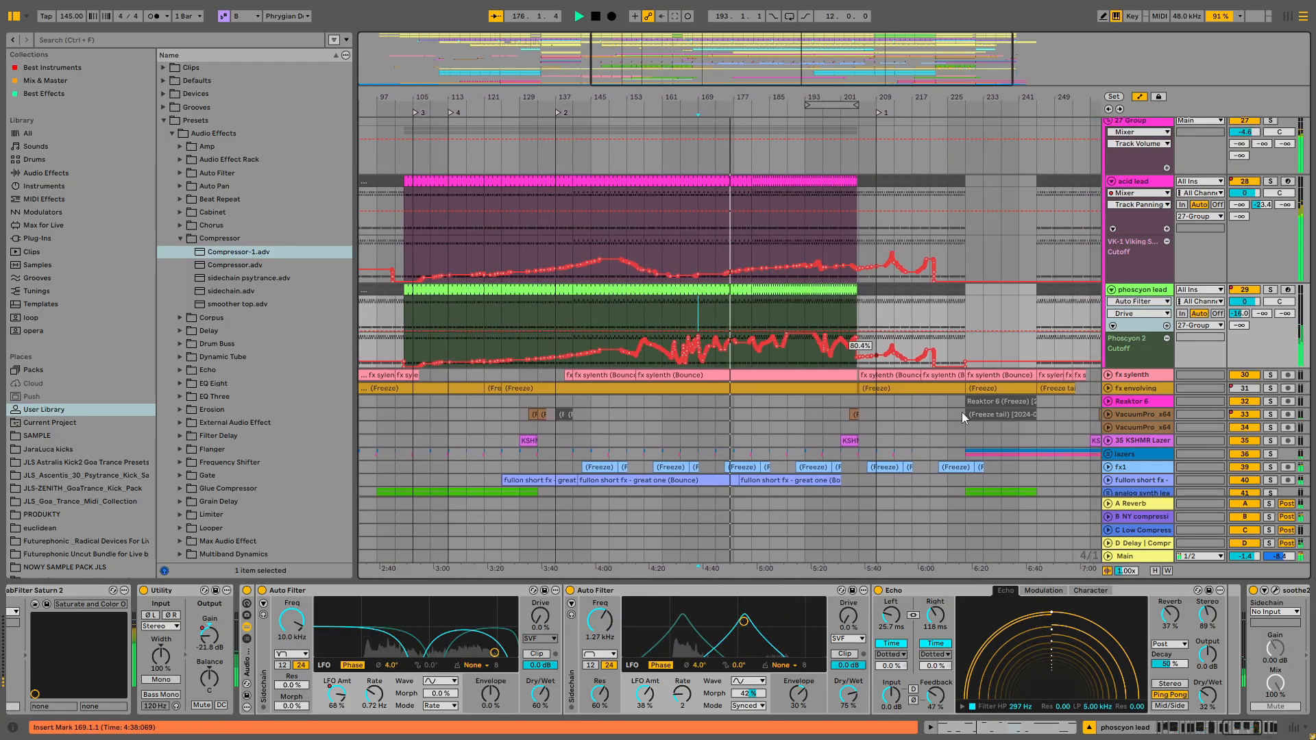
- Lower the Perc loop track's volume
scroll(1126, 382, down, 3)
scroll(1130, 384, up, 4)
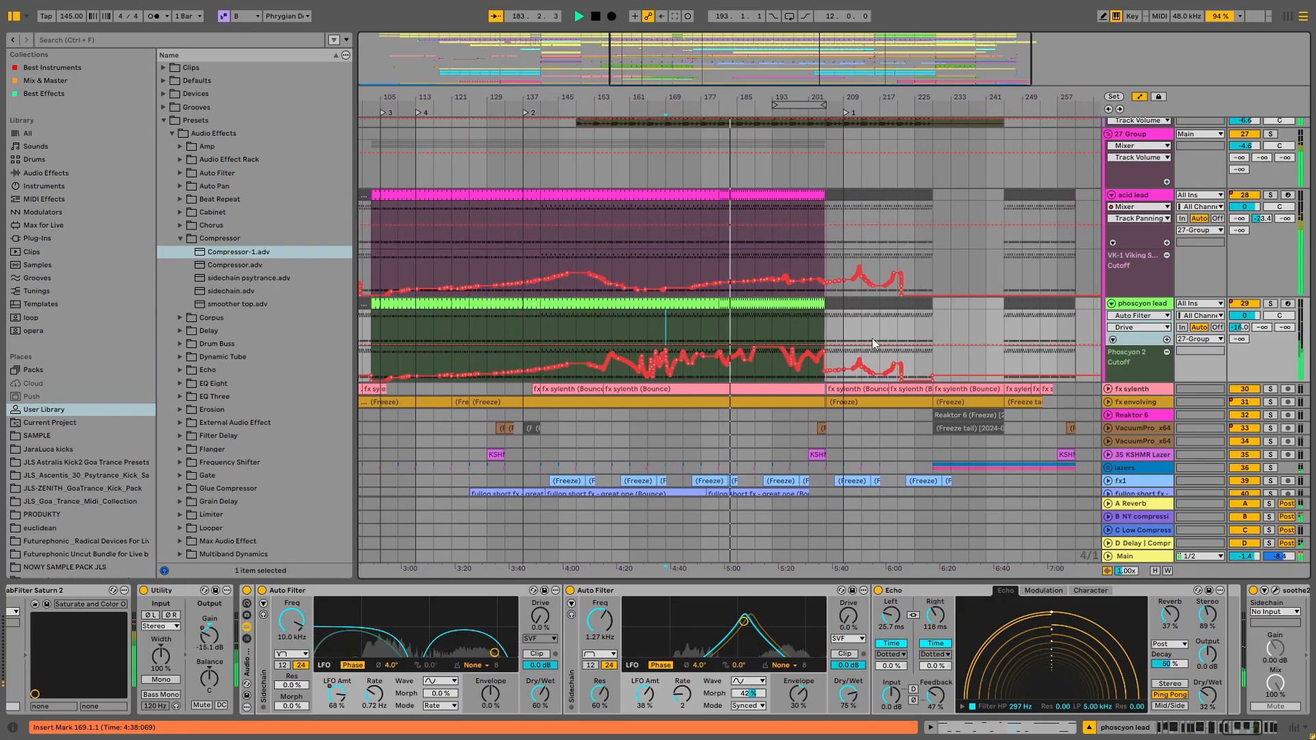
scroll(1141, 438, down, 8)
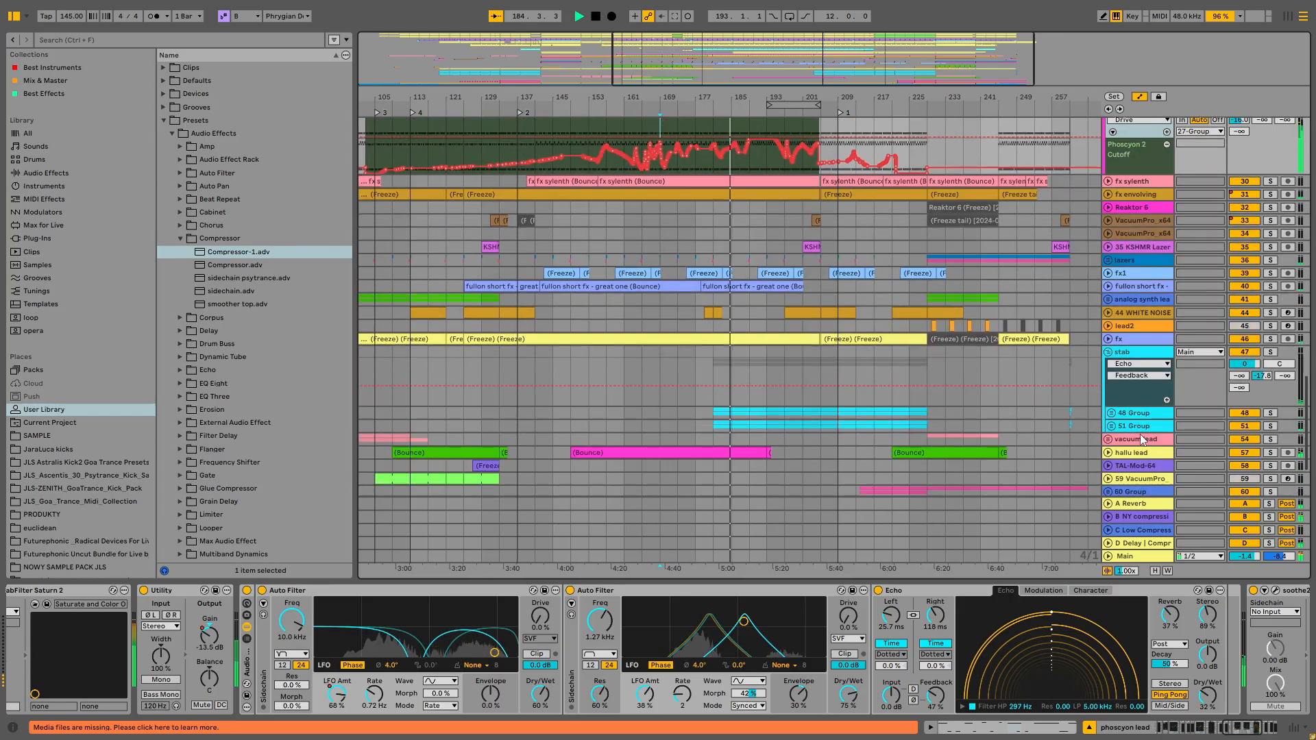
scroll(1141, 434, down, 4)
scroll(1135, 405, up, 10)
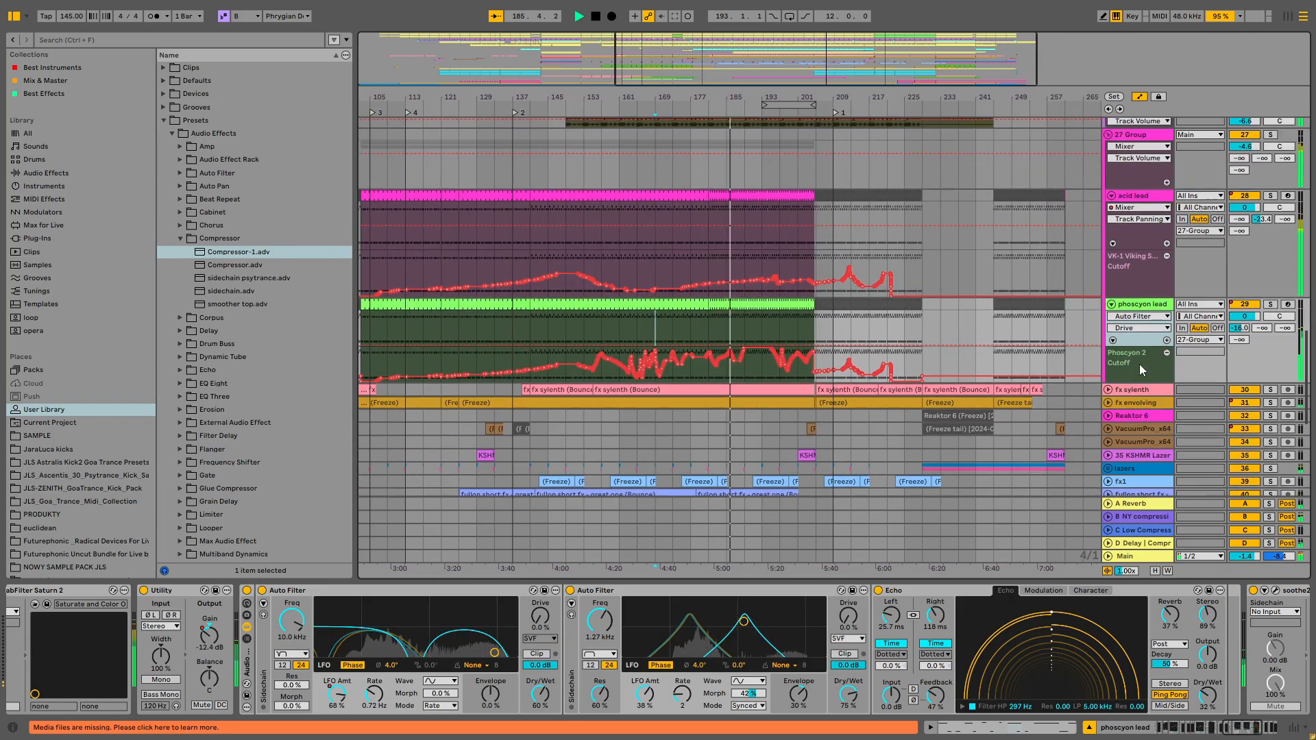
scroll(1139, 364, up, 10)
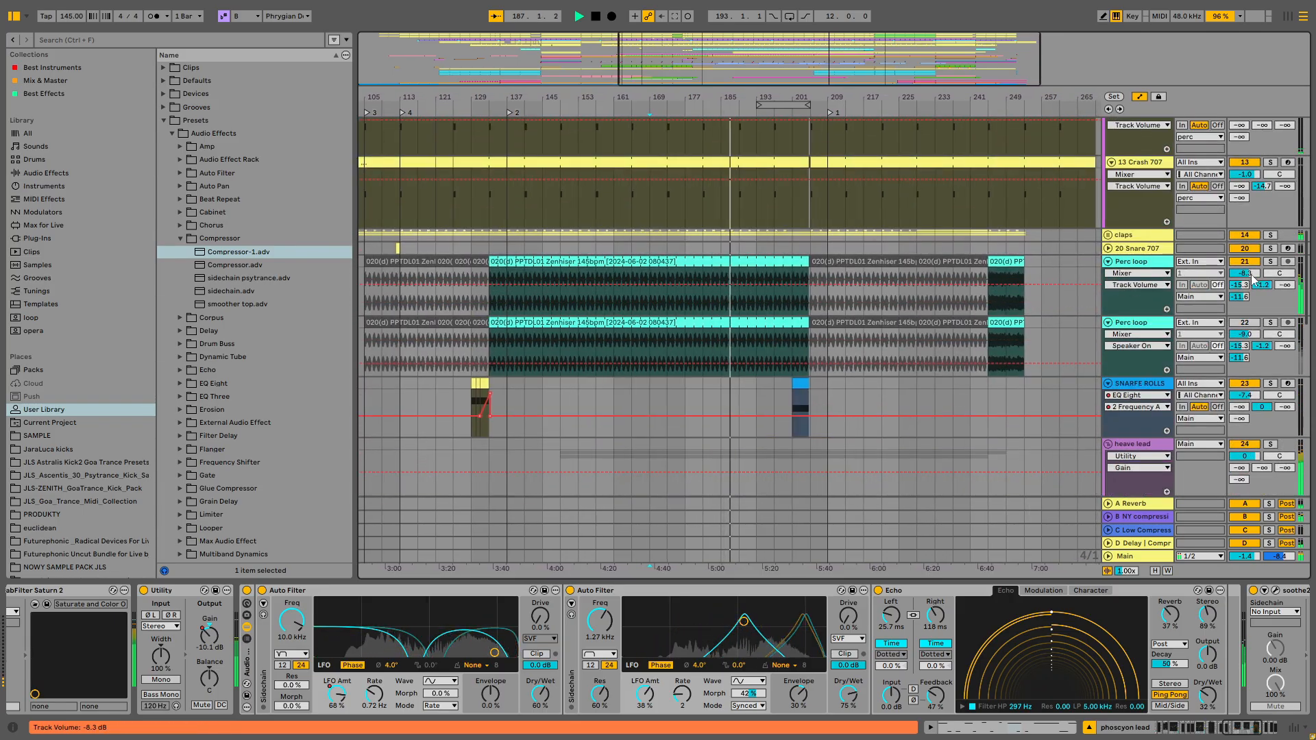
drag(1252, 274, 1252, 300)
- Set the phoscyon lead's second Auto Filter drive to 13% and its B-NY compression send to -69.0 dB
scroll(922, 484, down, 10)
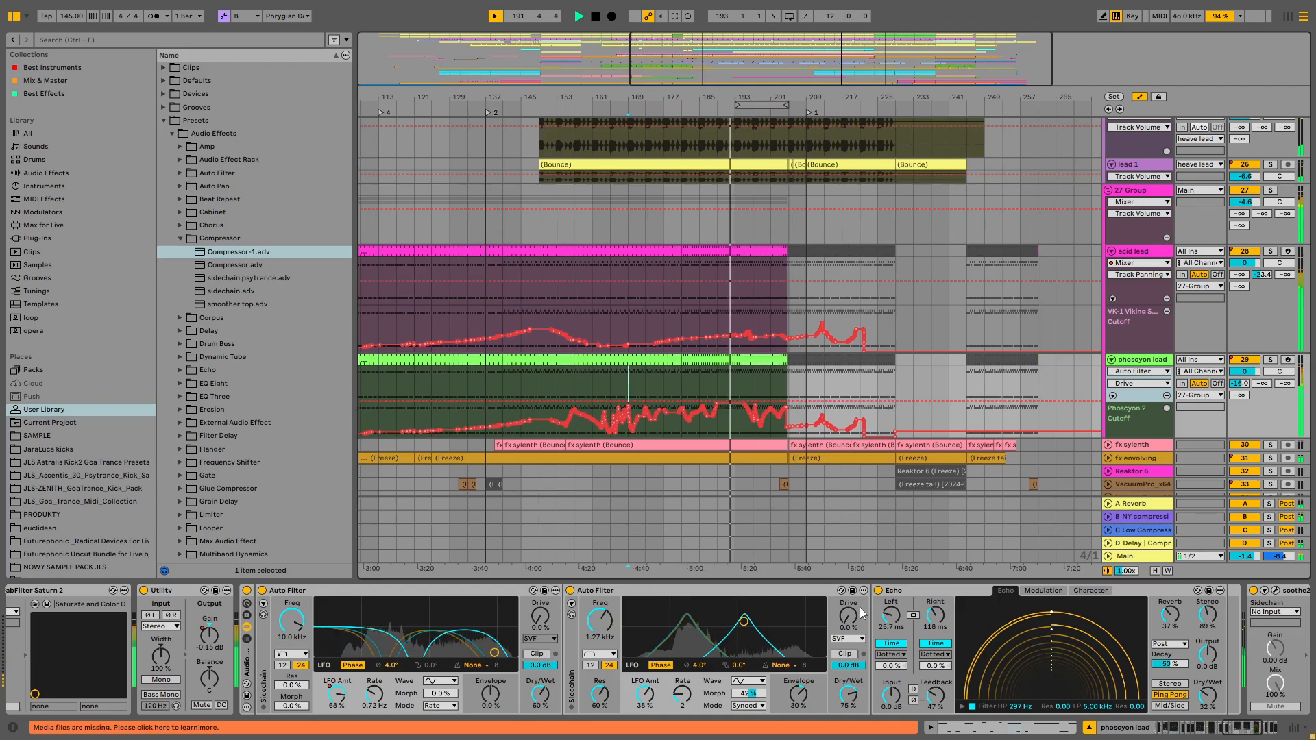
drag(856, 625, 856, 614)
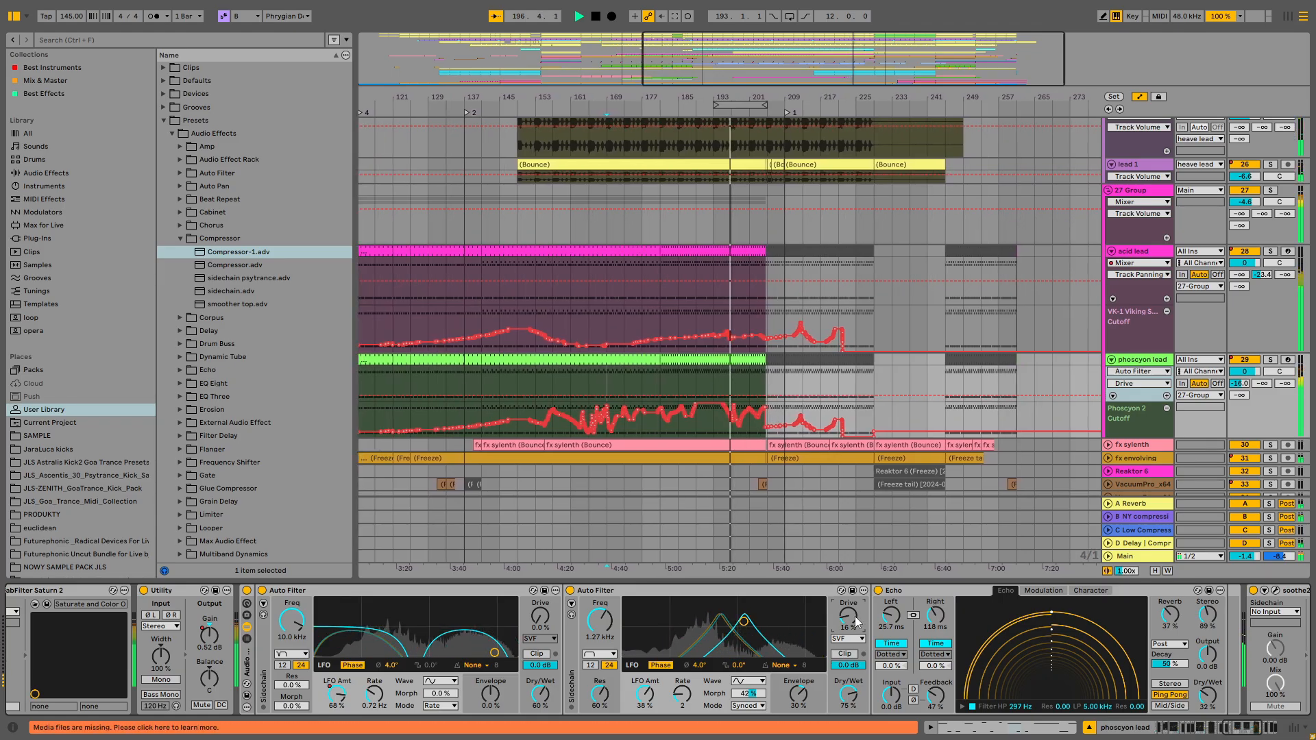
drag(855, 617, 855, 619)
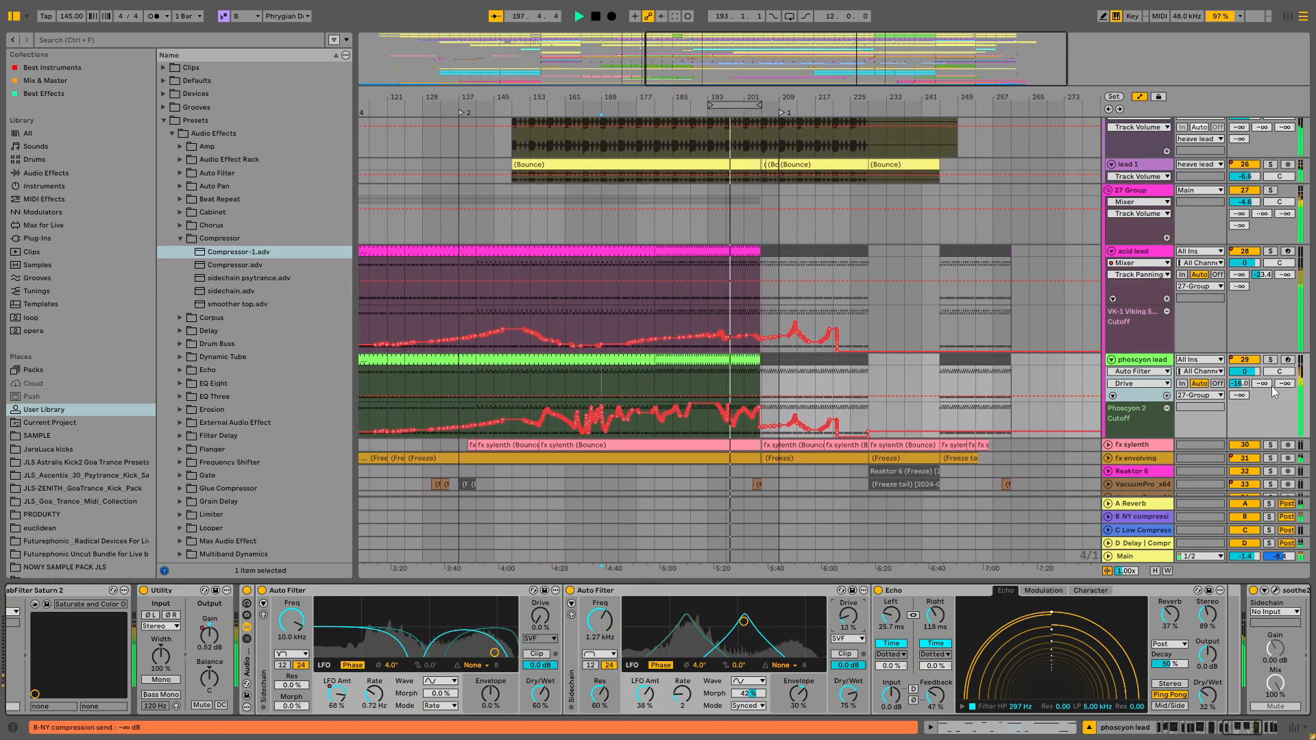
drag(1266, 381, 1265, 379)
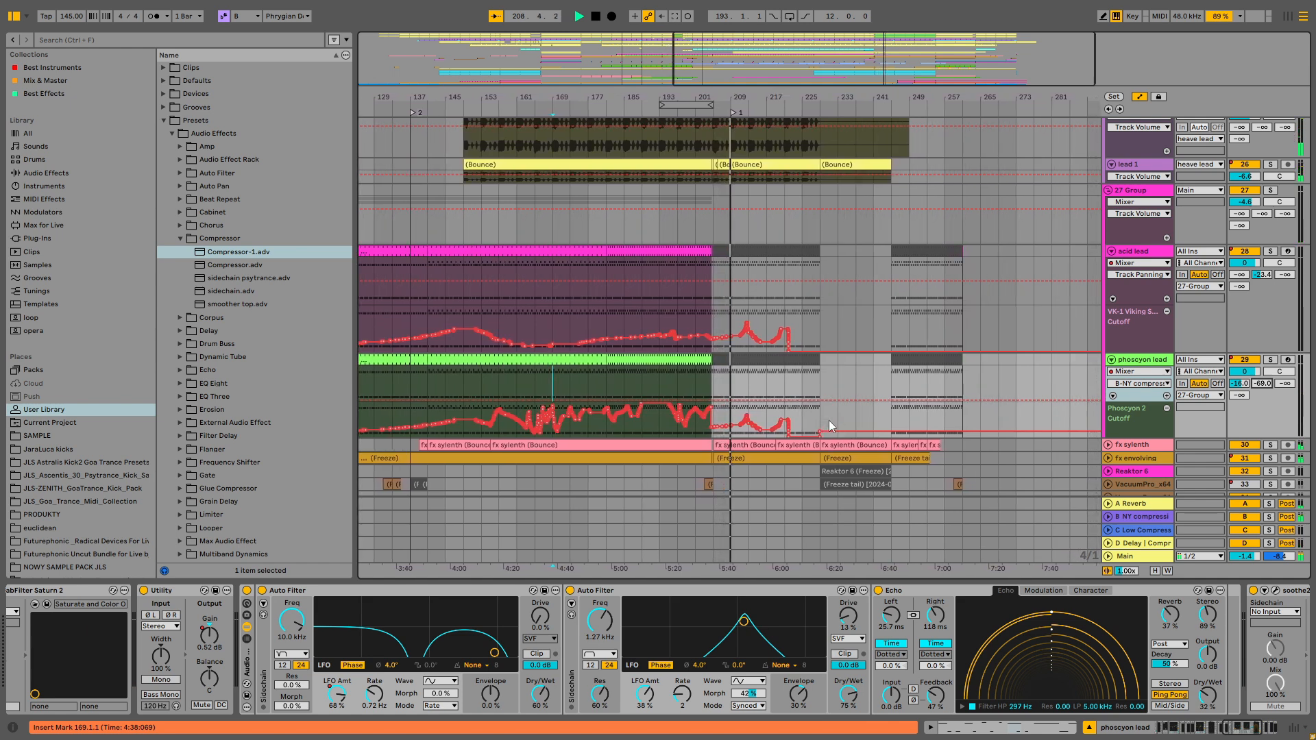
- Select the stab track and switch off its Auto Filter
scroll(817, 418, down, 5)
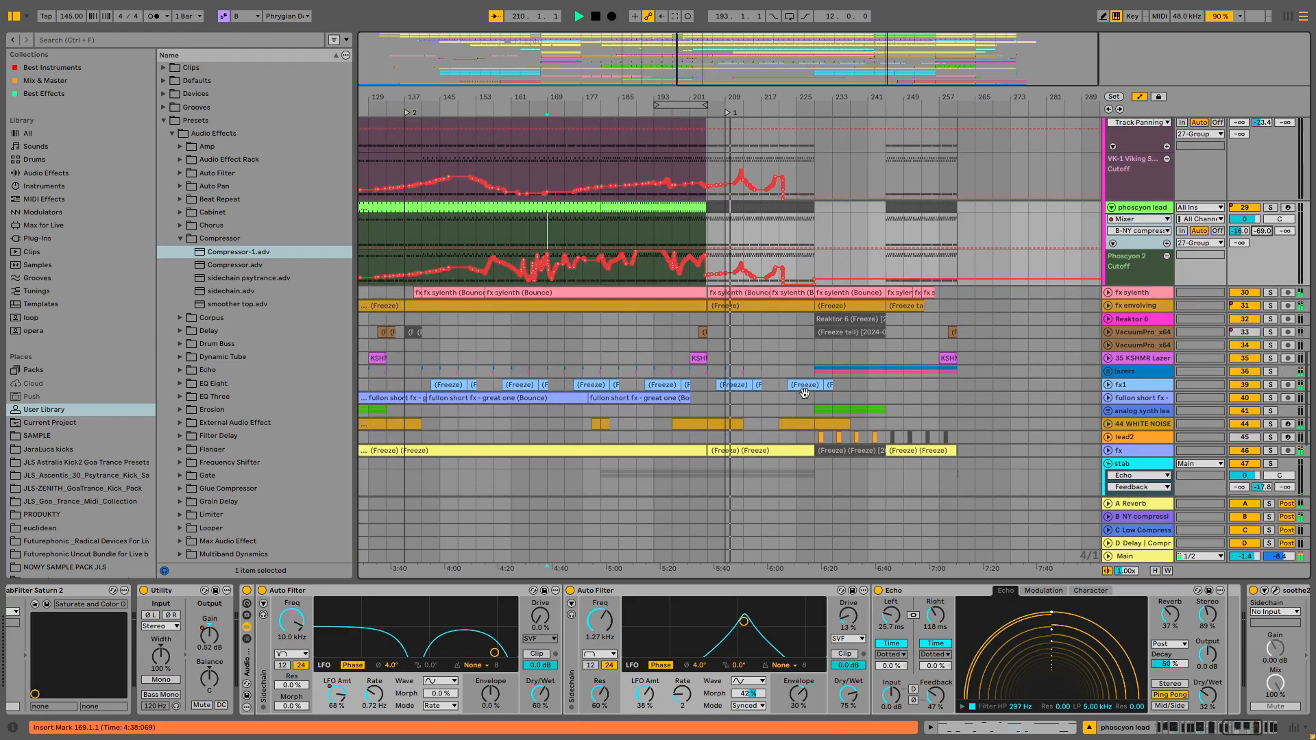
scroll(826, 400, down, 1)
click(1138, 353)
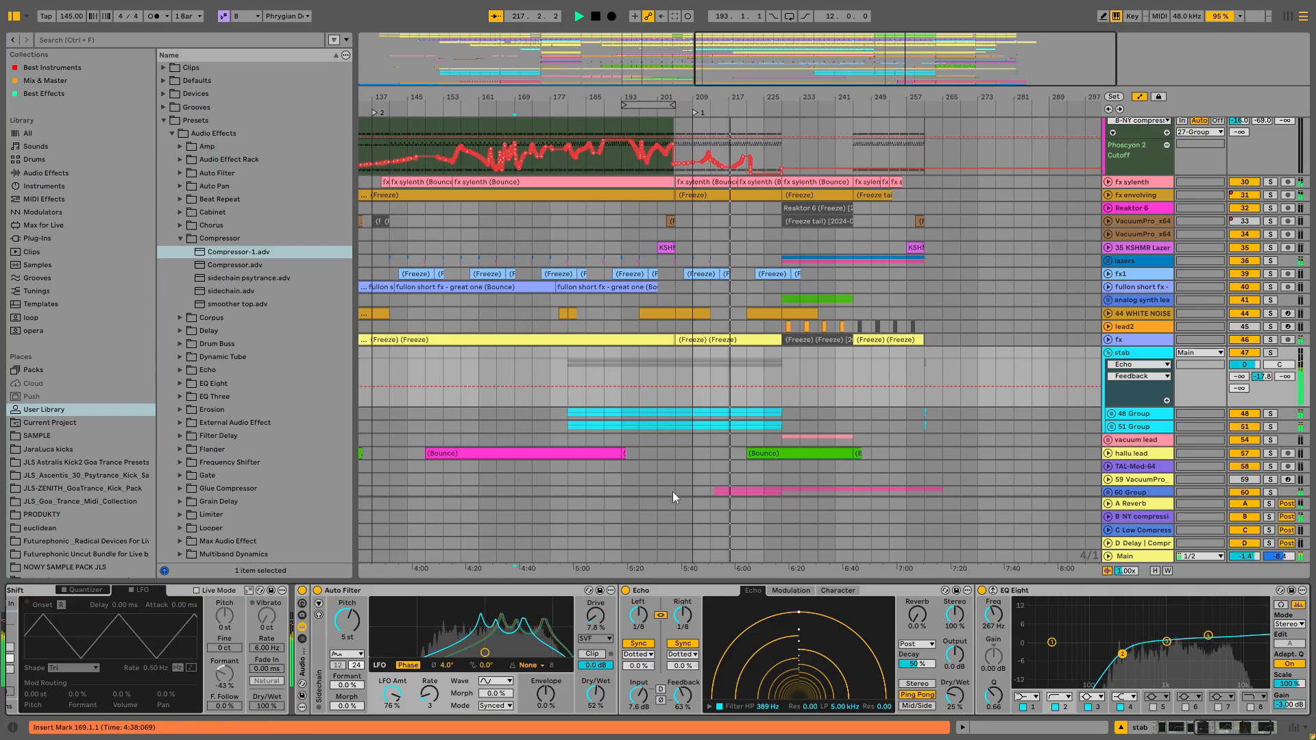
click(302, 591)
scroll(733, 463, up, 5)
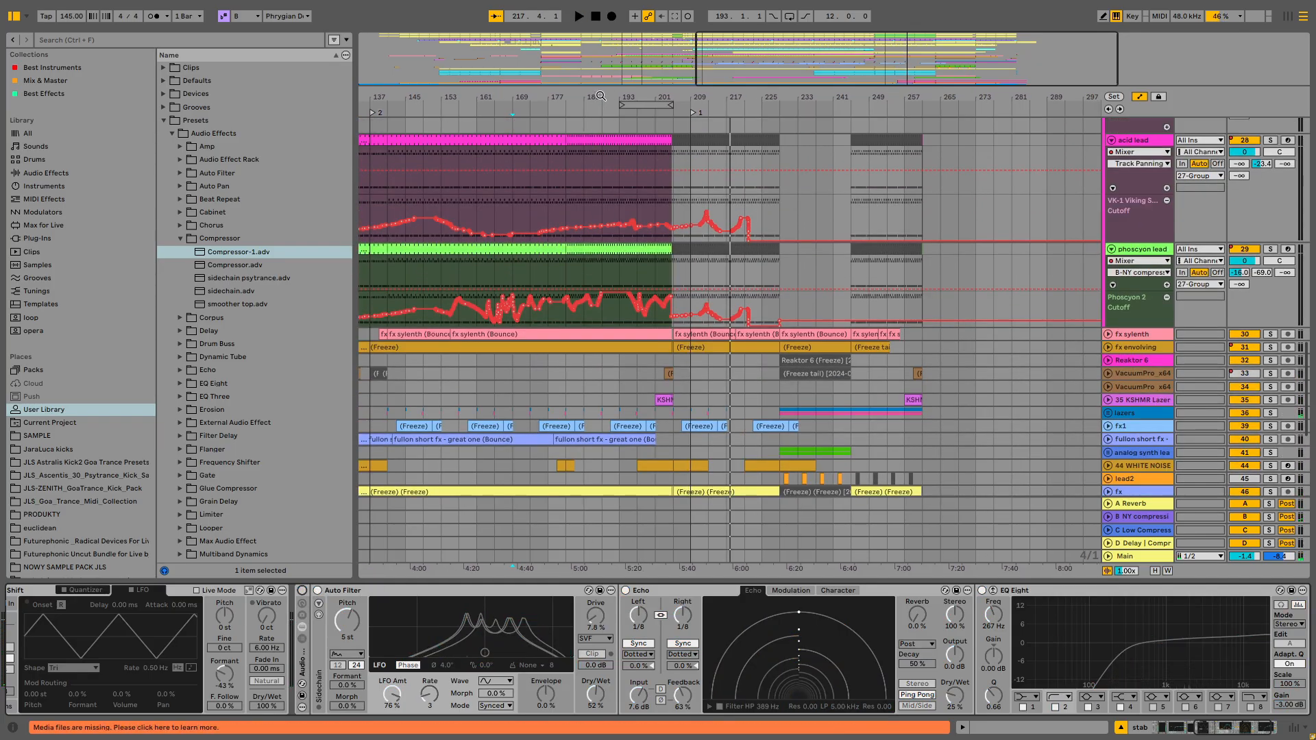
drag(601, 96, 837, 77)
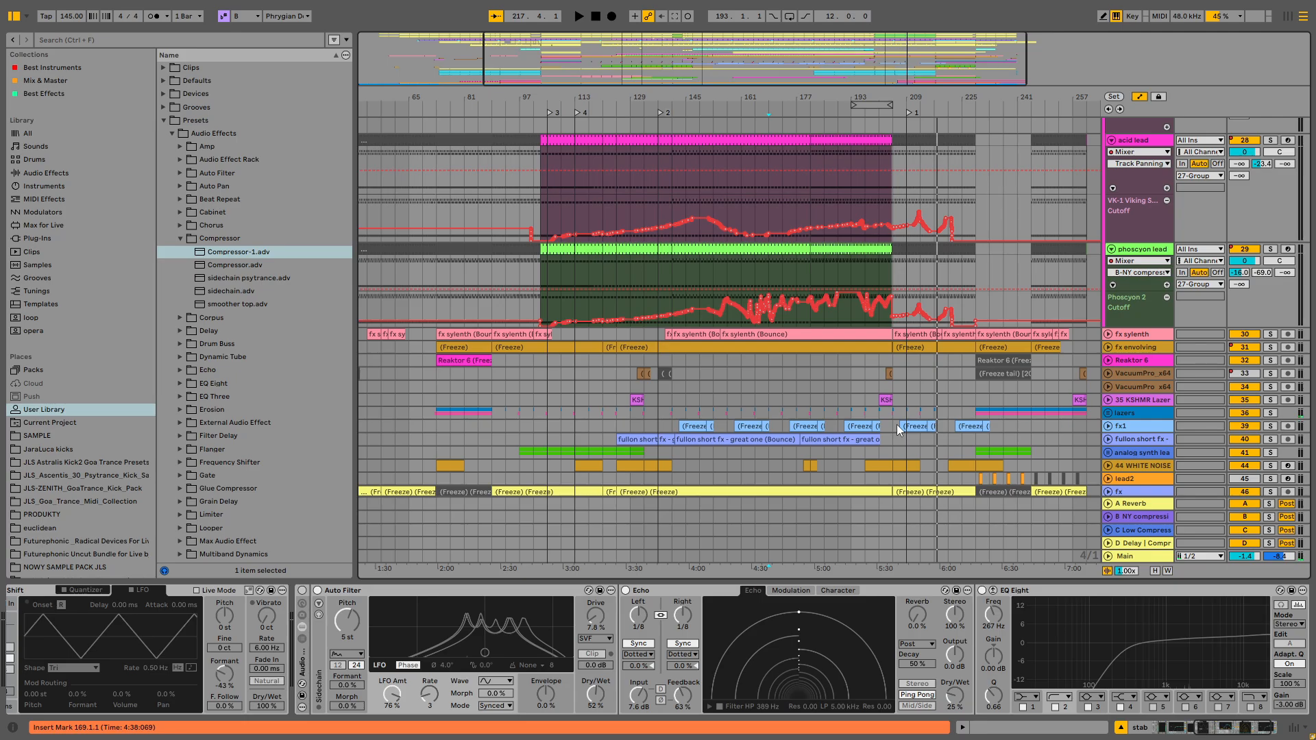